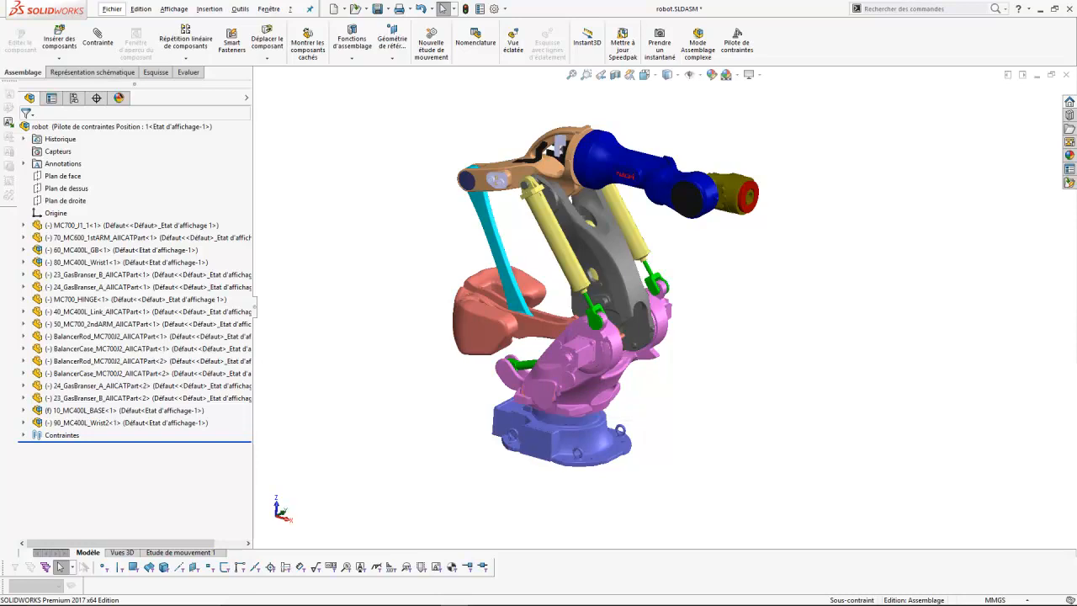
Step: Add a 0° angle mate between the Plan de dessus of MC700_J1_1 and the Plan de dessus of the robot assembly
{"action": "left_click", "coordinate": [98, 37]}
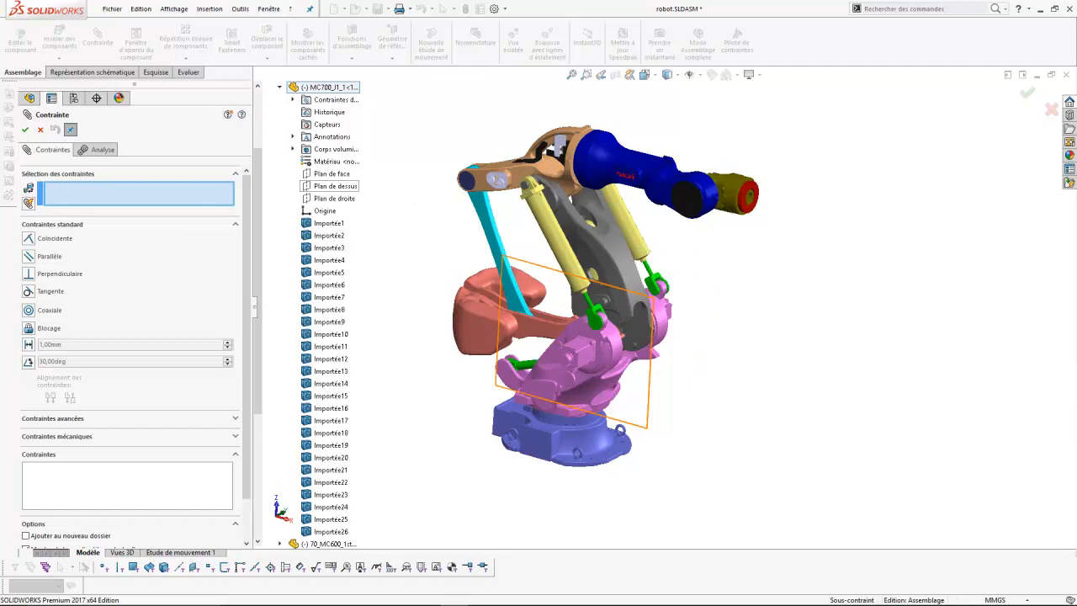
{"action": "left_click", "coordinate": [334, 186]}
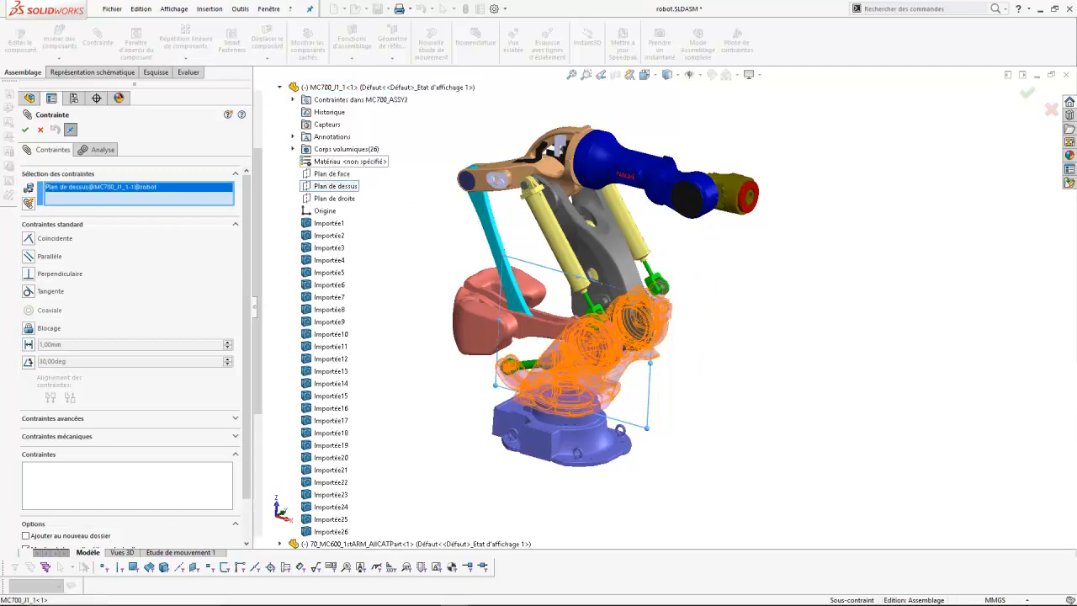
{"action": "left_click", "coordinate": [279, 88]}
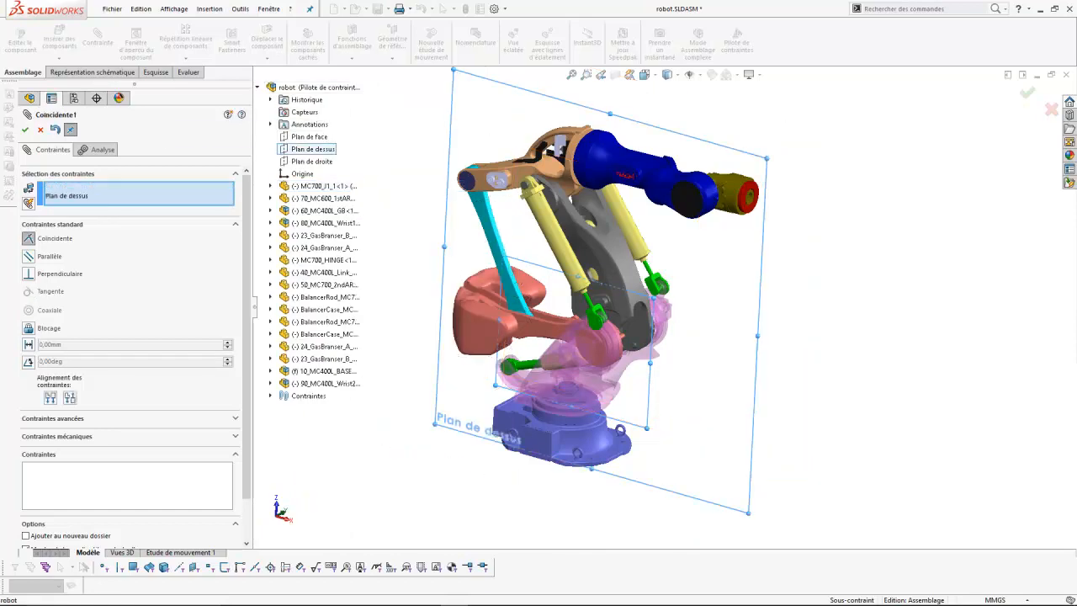
{"action": "left_click", "coordinate": [313, 149]}
{"action": "left_click", "coordinate": [28, 361]}
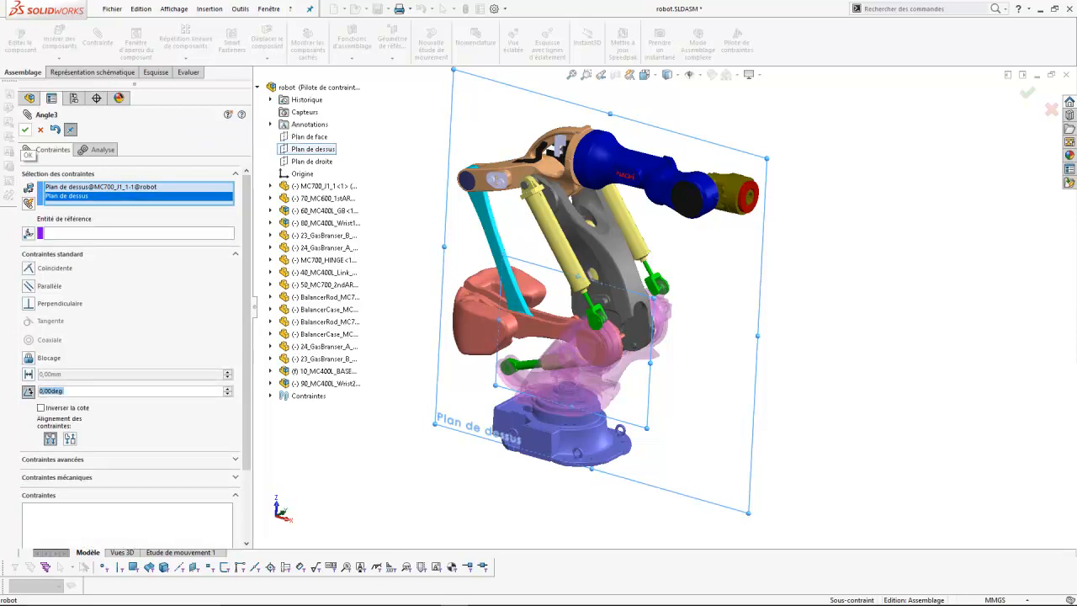
{"action": "type", "text": "30"}
{"action": "key", "text": "Return"}
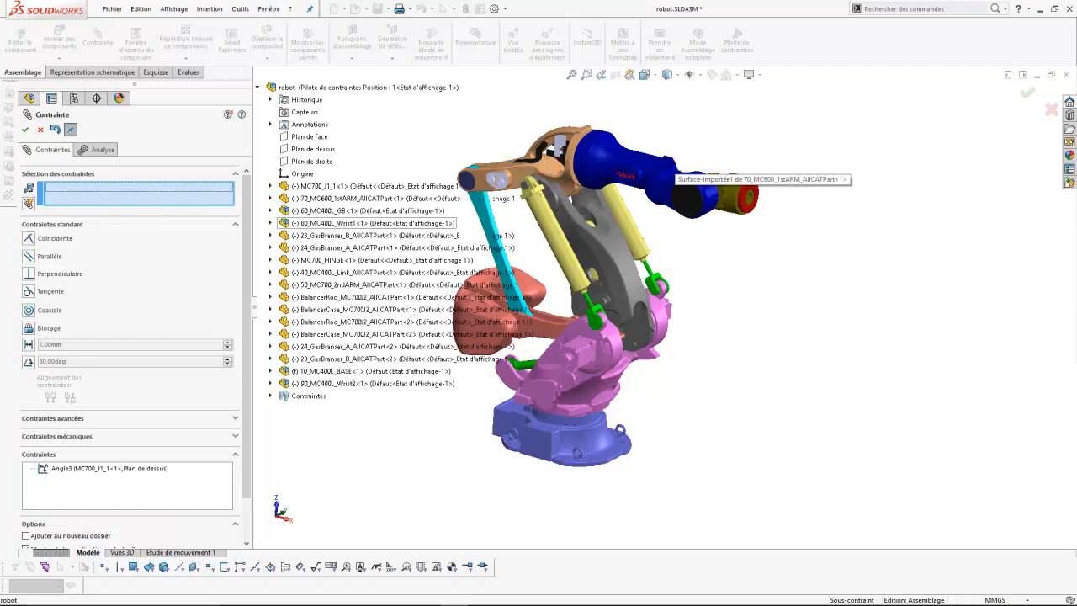
{"action": "scroll", "coordinate": [675, 173], "scroll_direction": "down", "scroll_amount": 5}
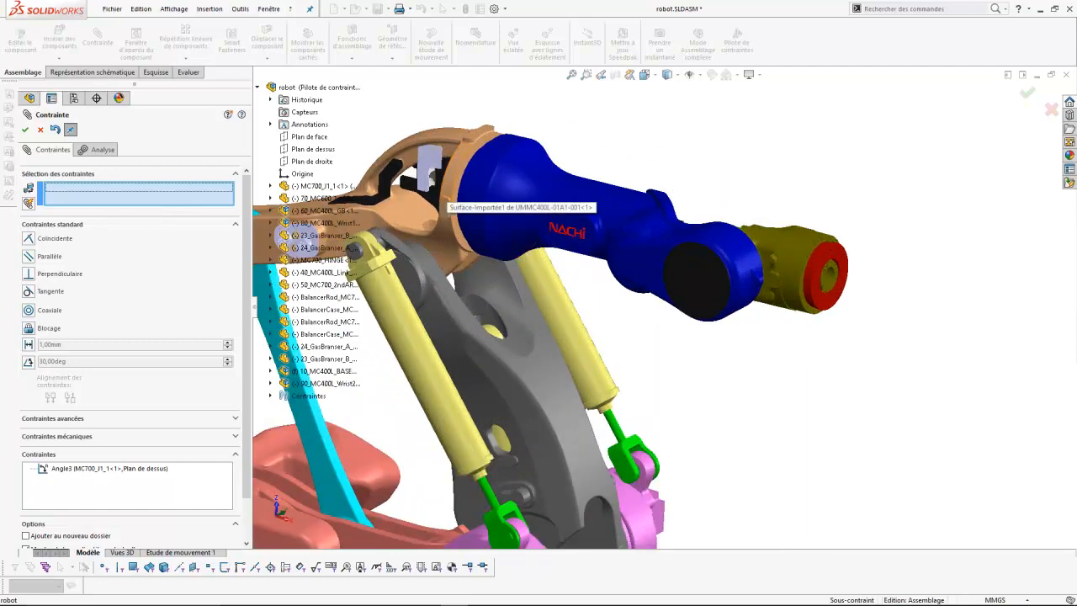
{"action": "scroll", "coordinate": [660, 304], "scroll_direction": "up", "scroll_amount": 3}
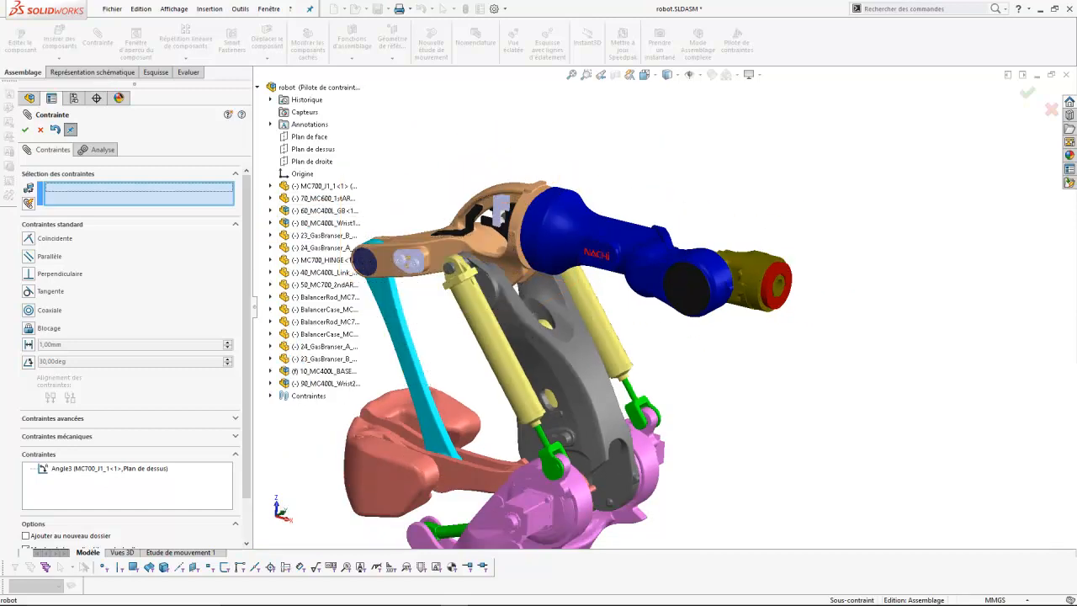
{"action": "left_click", "coordinate": [270, 210]}
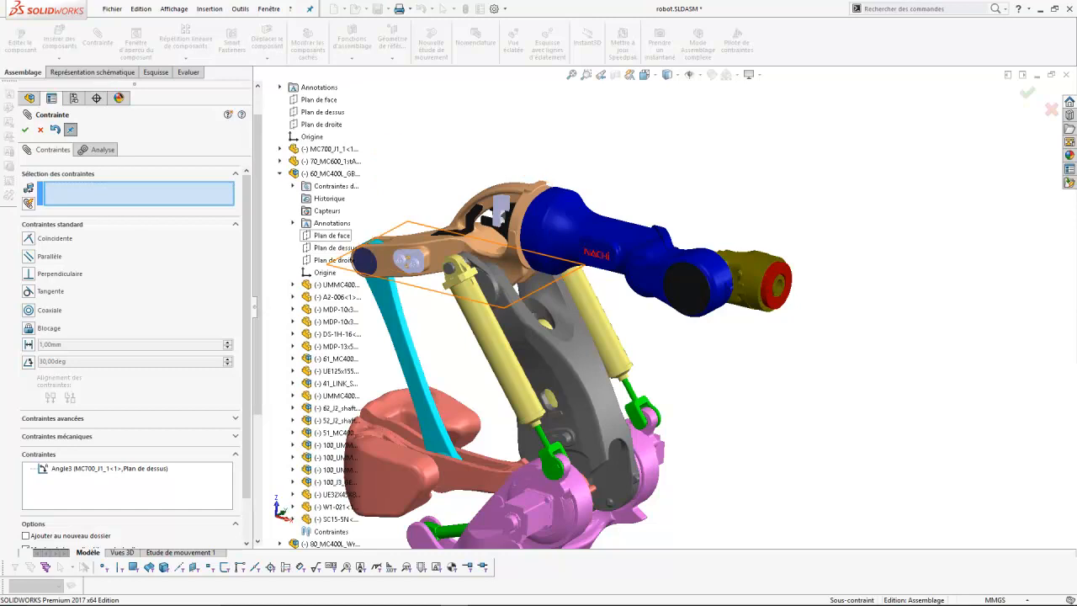
{"action": "left_click", "coordinate": [332, 235]}
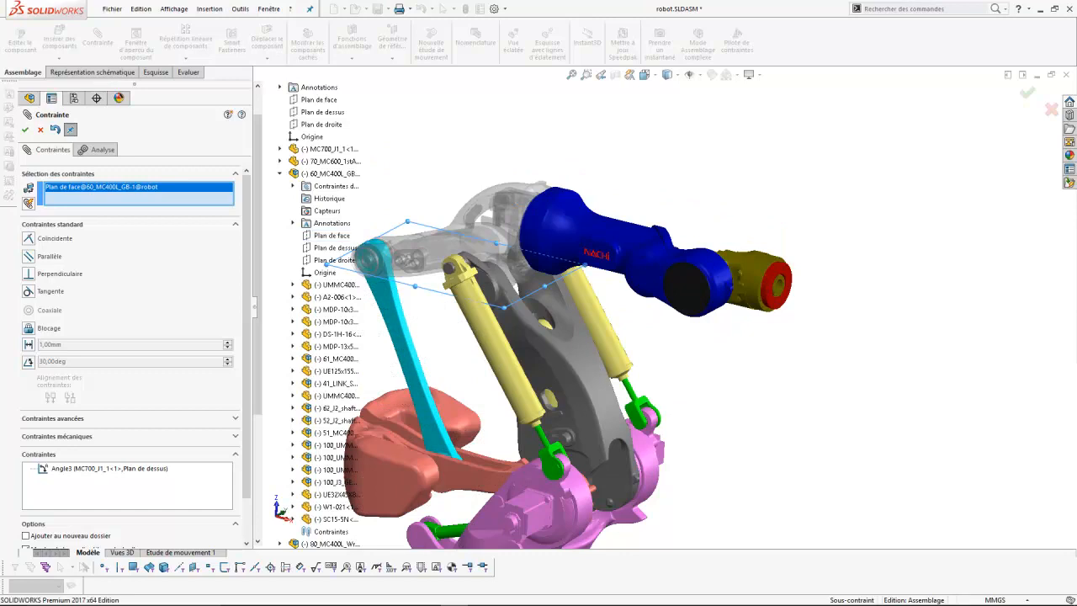
{"action": "left_click", "coordinate": [280, 173]}
{"action": "left_click", "coordinate": [280, 198]}
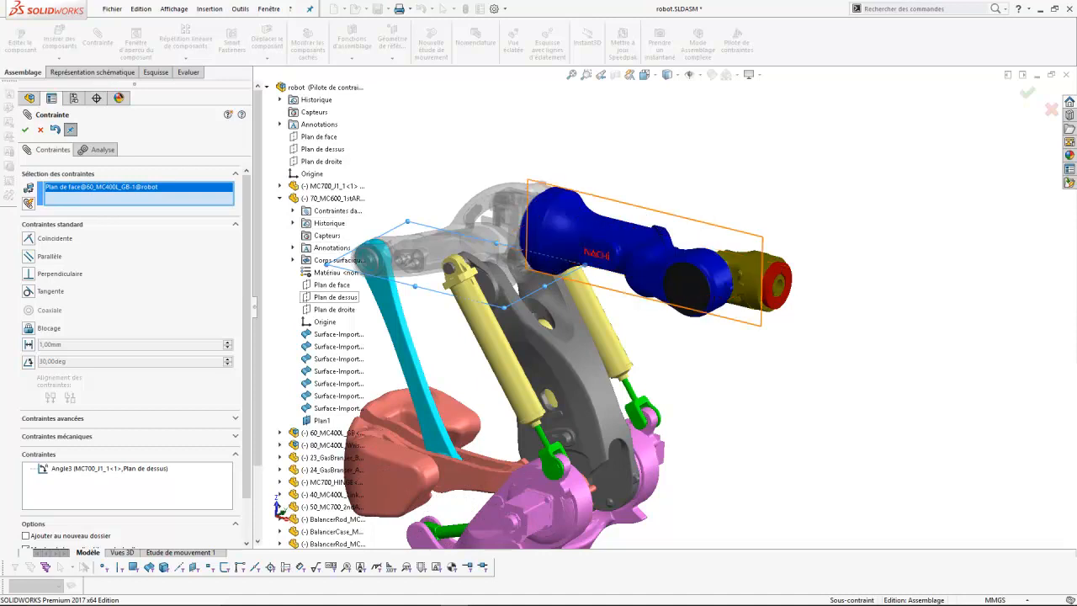
{"action": "left_click", "coordinate": [336, 297]}
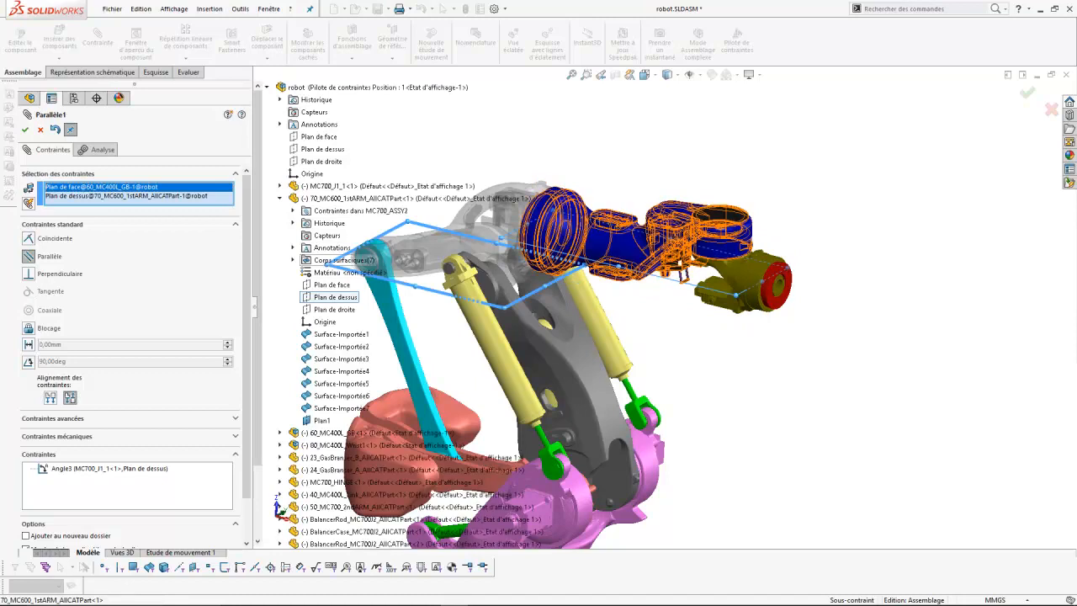
{"action": "left_click", "coordinate": [280, 199]}
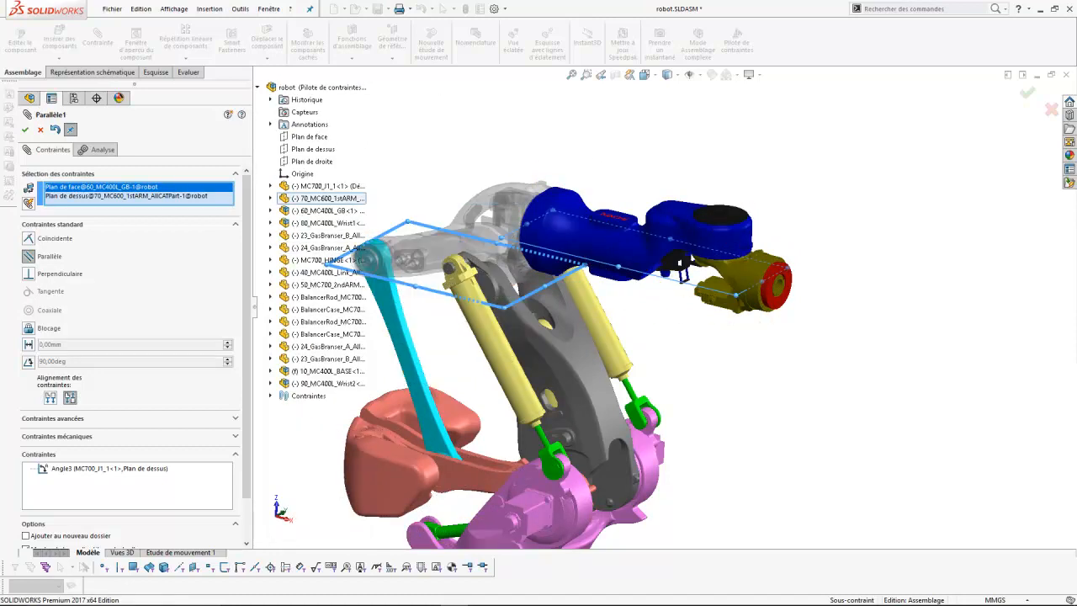
{"action": "left_click", "coordinate": [280, 211]}
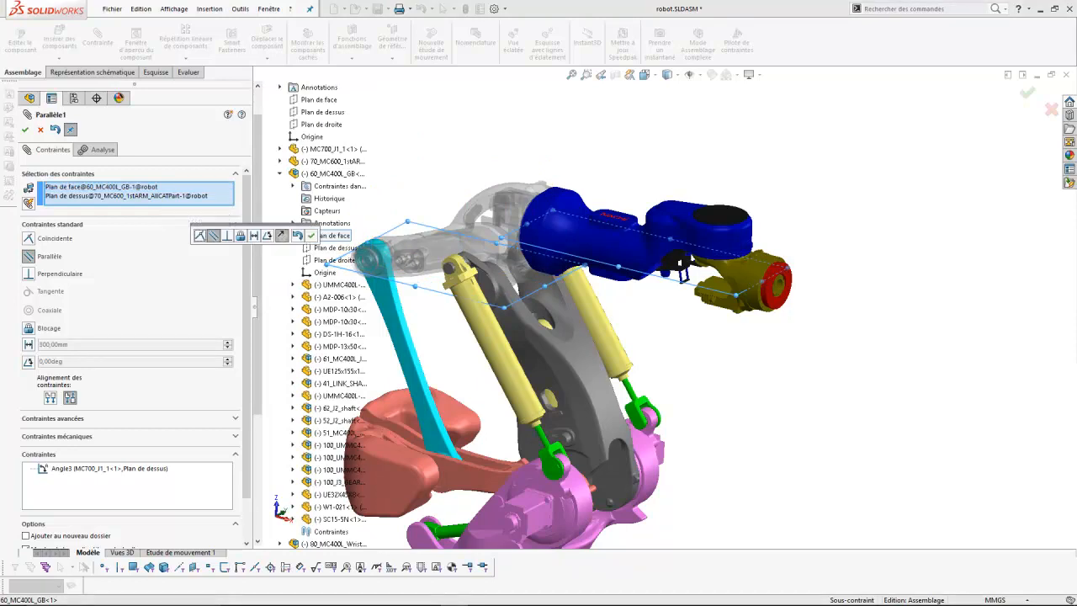
{"action": "left_click", "coordinate": [29, 362]}
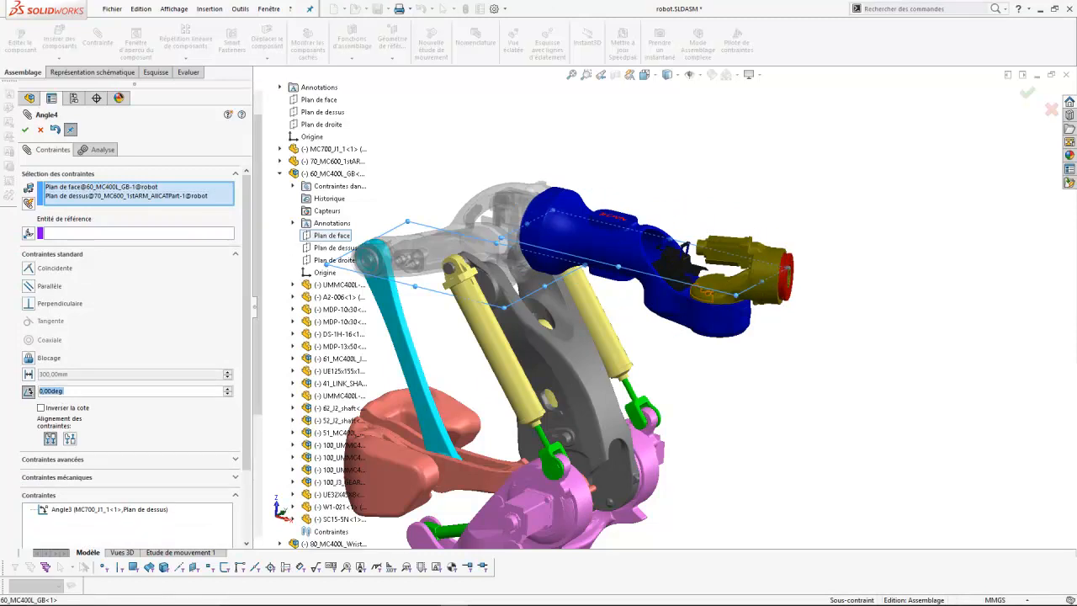
{"action": "key", "text": "Return"}
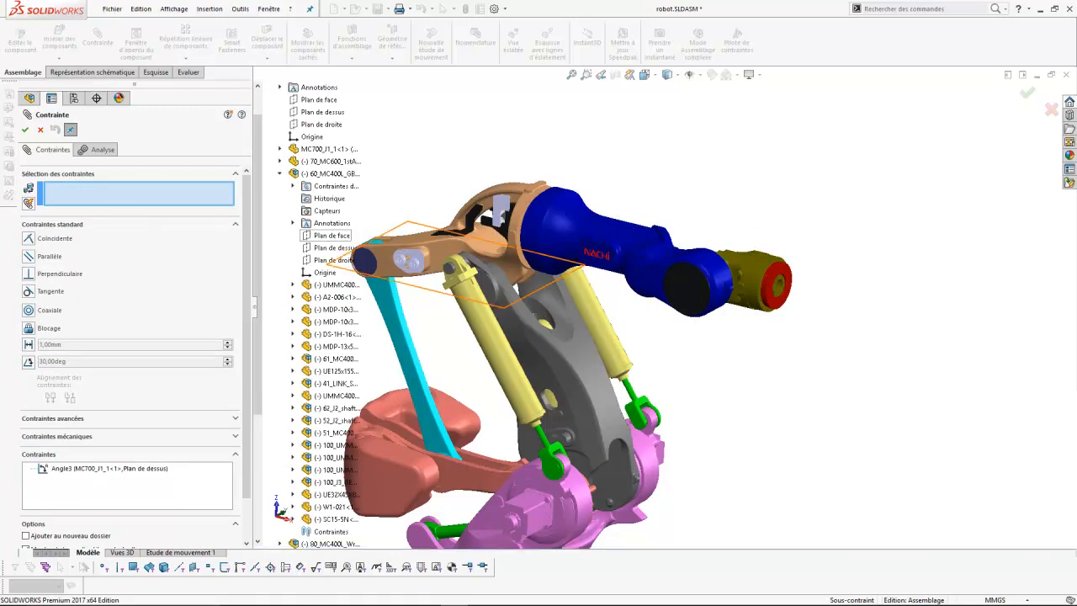
Step: Add a 0° angle mate between the Plan de dessus of 60_MC400L_GB and the Plan de dessus of 70_MC600_1stARM
{"action": "left_click", "coordinate": [334, 247]}
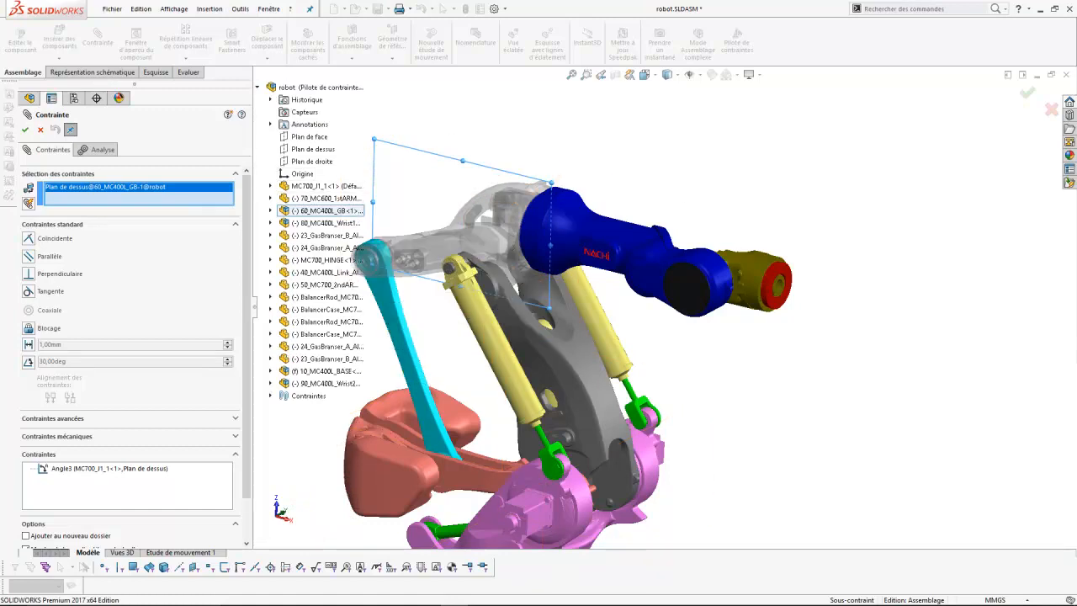
{"action": "left_click", "coordinate": [270, 198]}
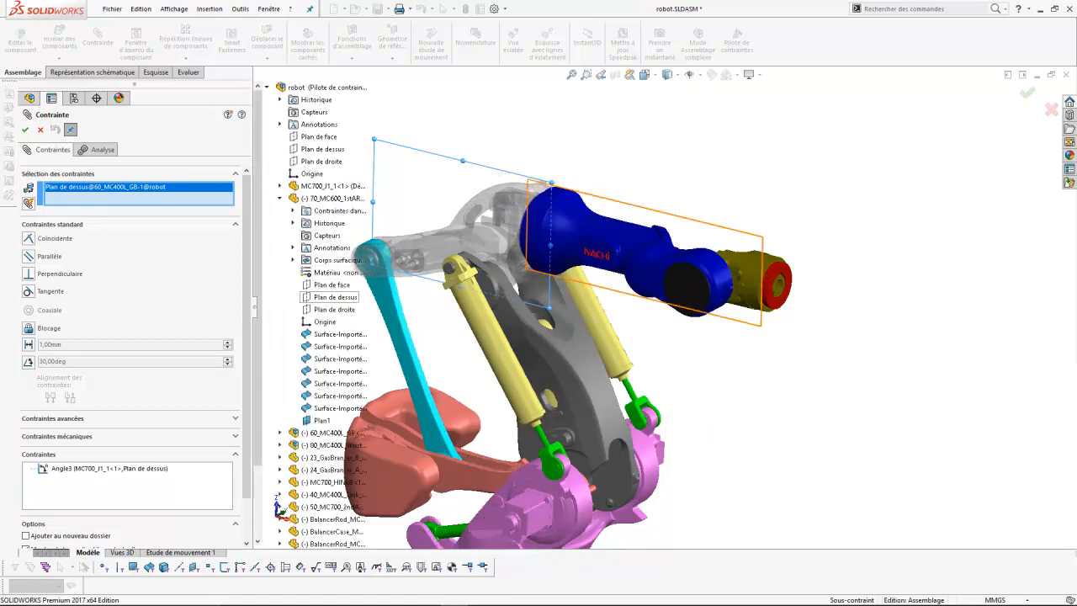
{"action": "left_click", "coordinate": [335, 297]}
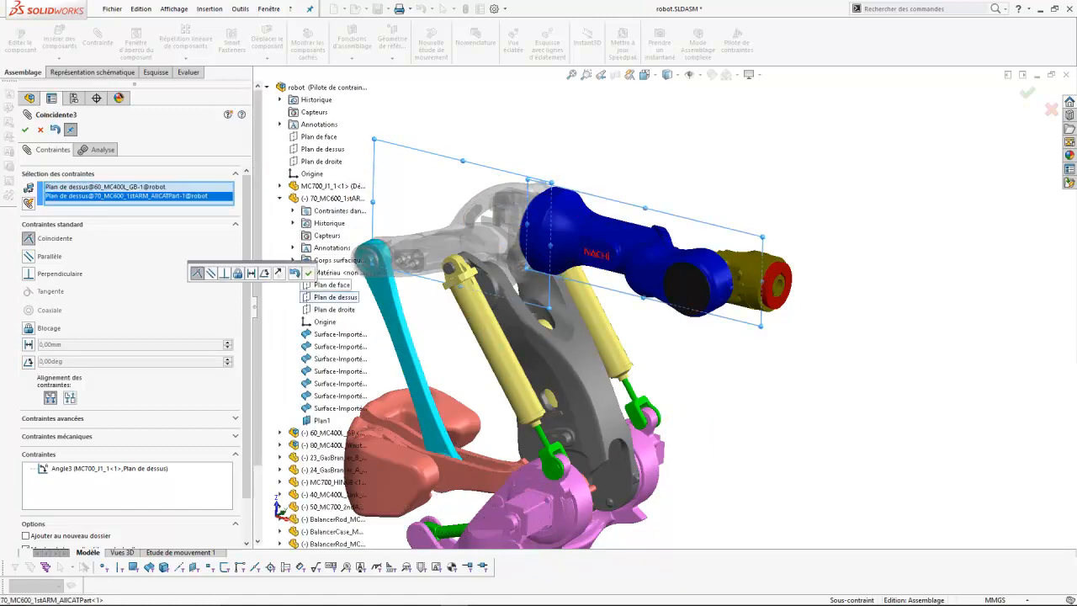
{"action": "left_click", "coordinate": [28, 360]}
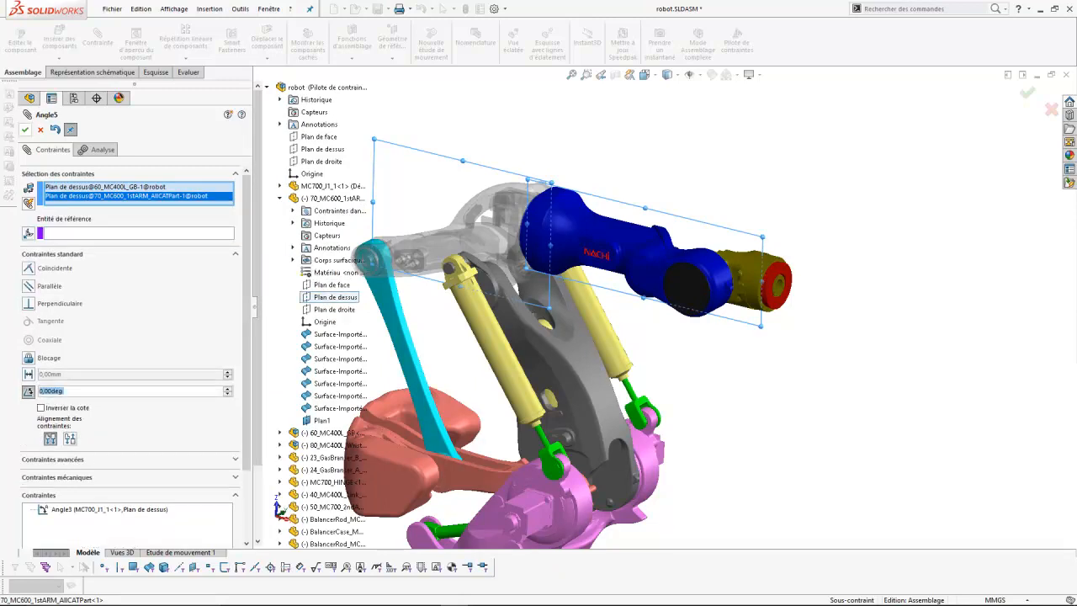
{"action": "left_click", "coordinate": [24, 130]}
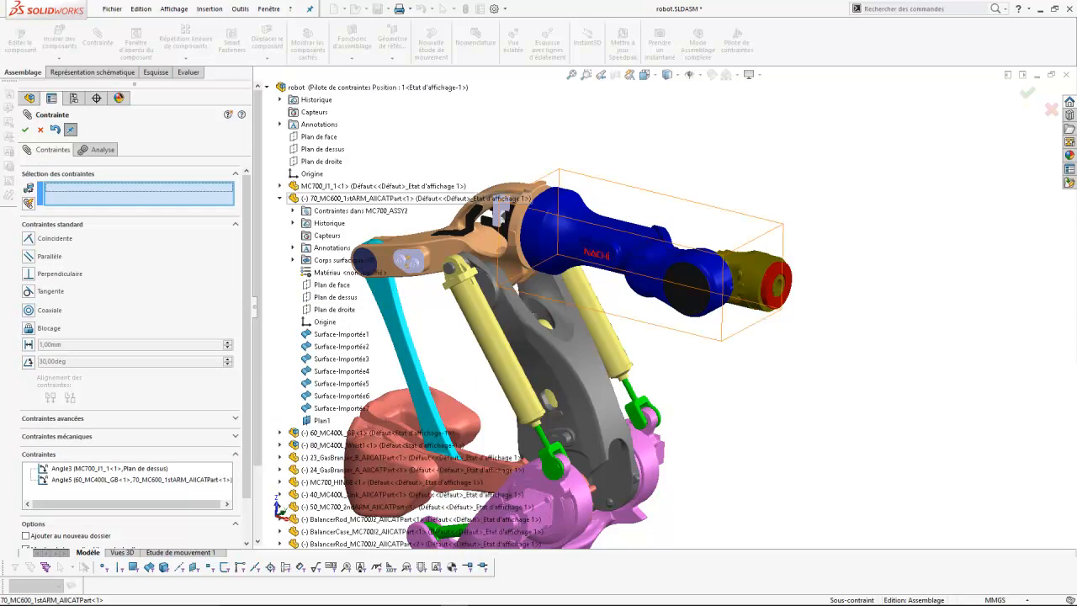
{"action": "left_click", "coordinate": [280, 199]}
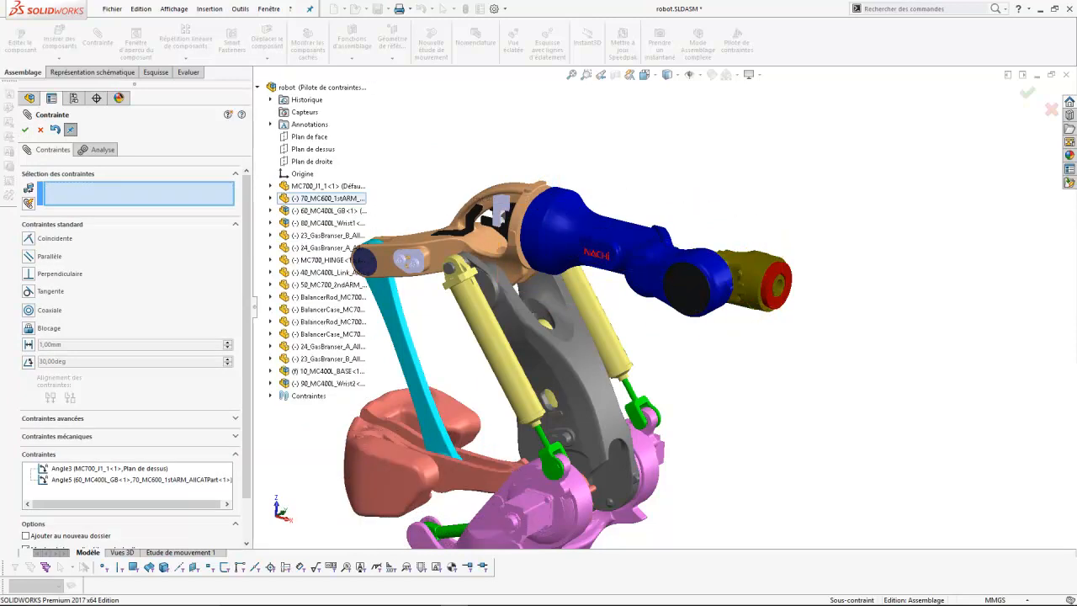
Step: Start an advanced limit distance mate between the 24_GasBranser_A fitting's shoulder face and the annular end face of the 23_GasBranser_B cylinder near the base
{"action": "scroll", "coordinate": [582, 433], "scroll_direction": "up", "scroll_amount": 5}
{"action": "scroll", "coordinate": [521, 329], "scroll_direction": "down", "scroll_amount": 8}
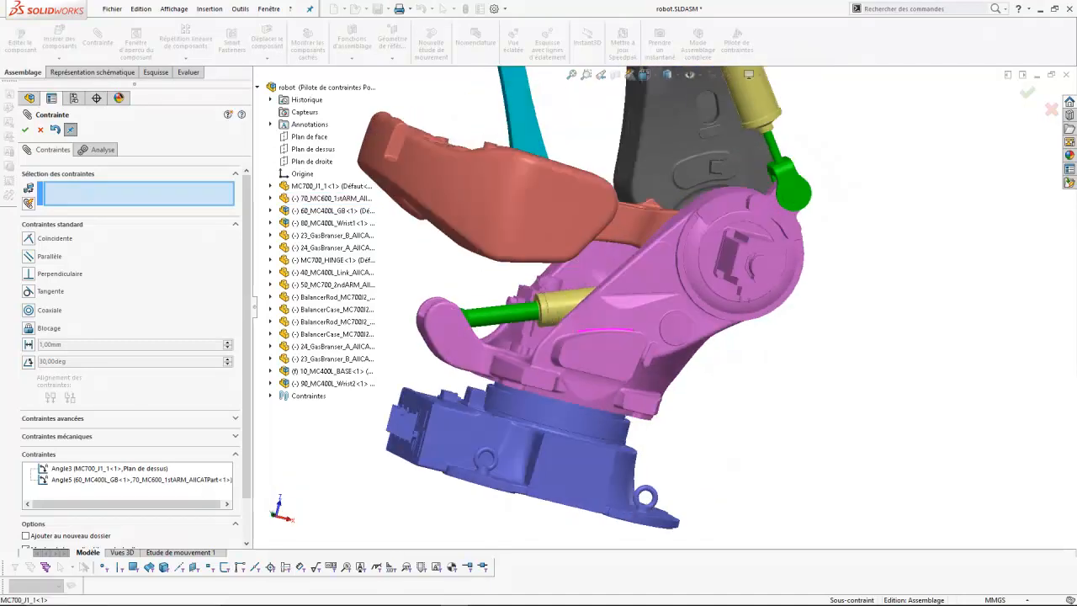
{"action": "scroll", "coordinate": [522, 328], "scroll_direction": "down", "scroll_amount": 5}
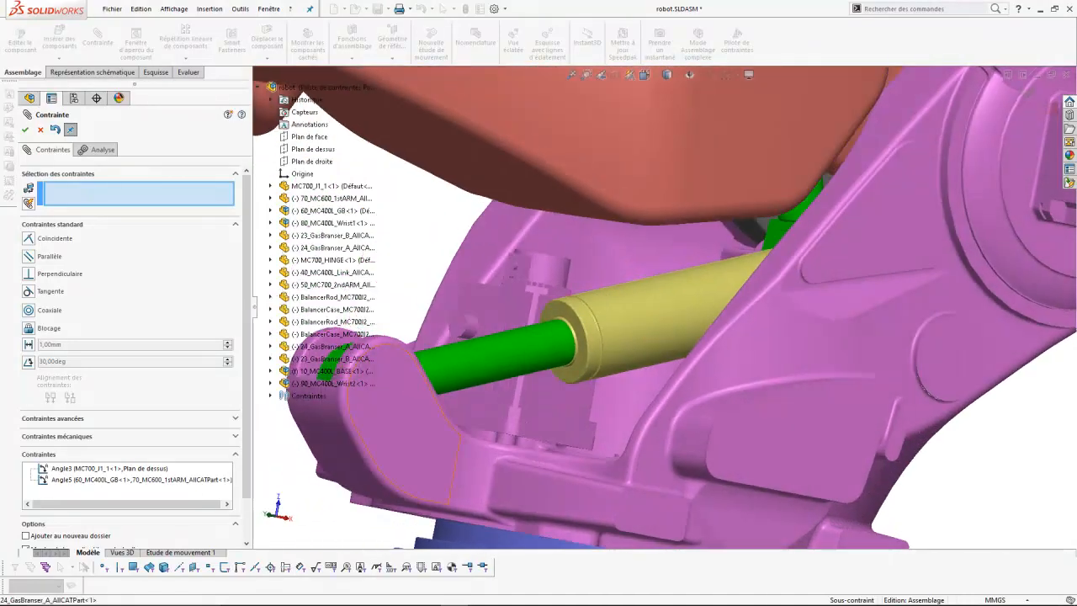
{"action": "middle_click_drag", "start_coordinate": [572, 361], "coordinate": [425, 372]}
{"action": "scroll", "coordinate": [425, 372], "scroll_direction": "down", "scroll_amount": 4}
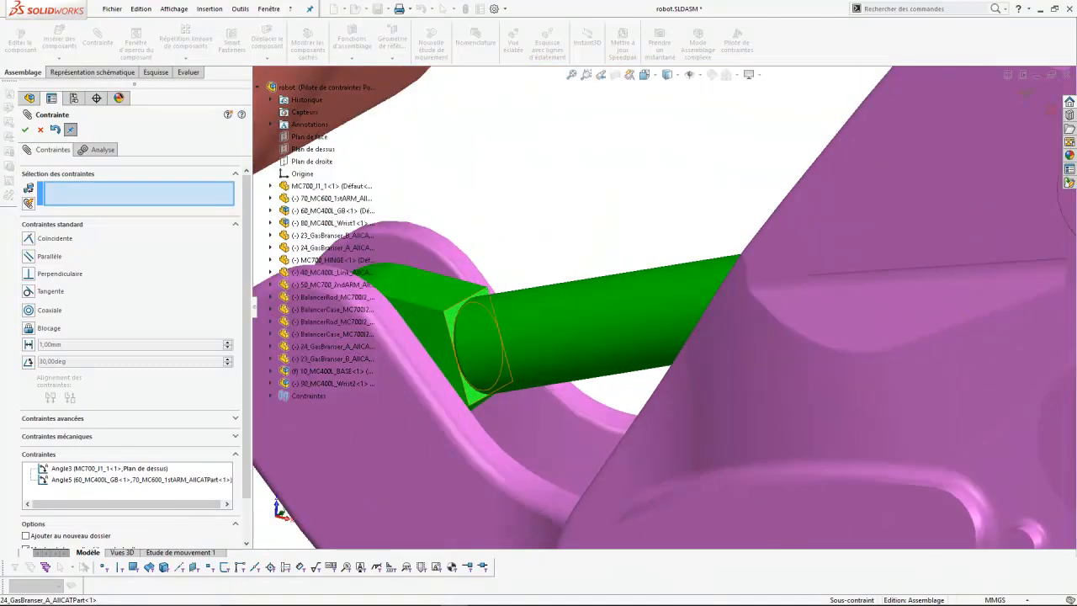
{"action": "left_click", "coordinate": [454, 319]}
{"action": "middle_click_drag", "start_coordinate": [623, 341], "coordinate": [757, 344]}
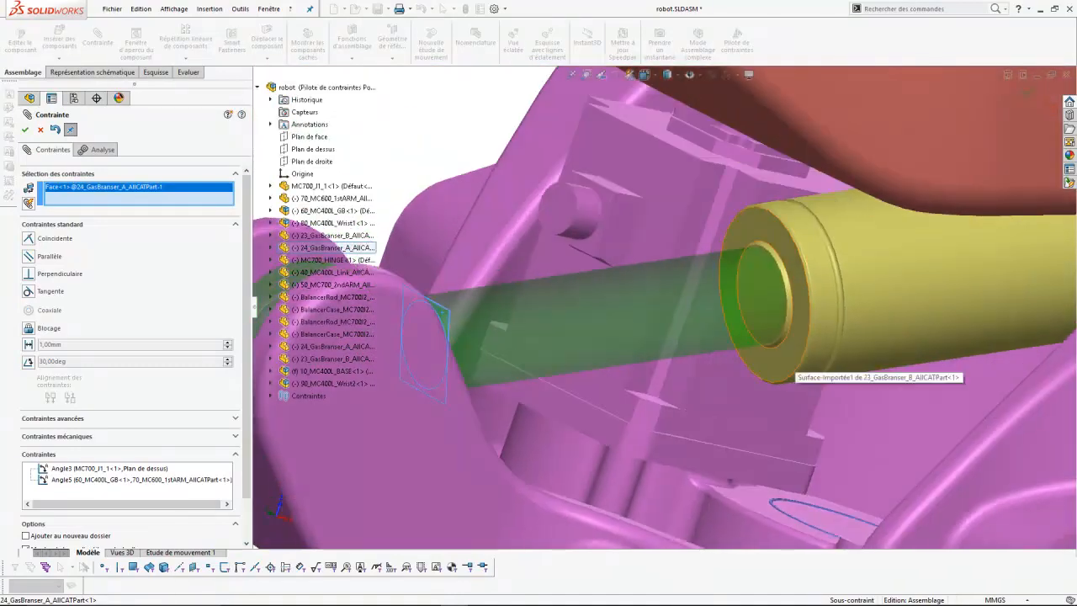
{"action": "left_click", "coordinate": [789, 357]}
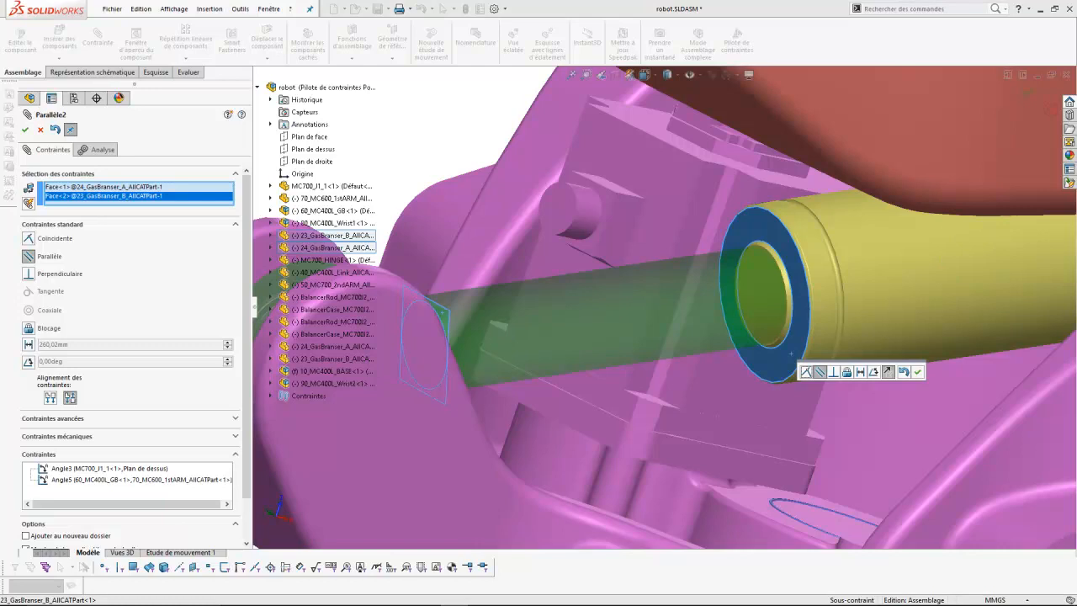
{"action": "left_click", "coordinate": [234, 419]}
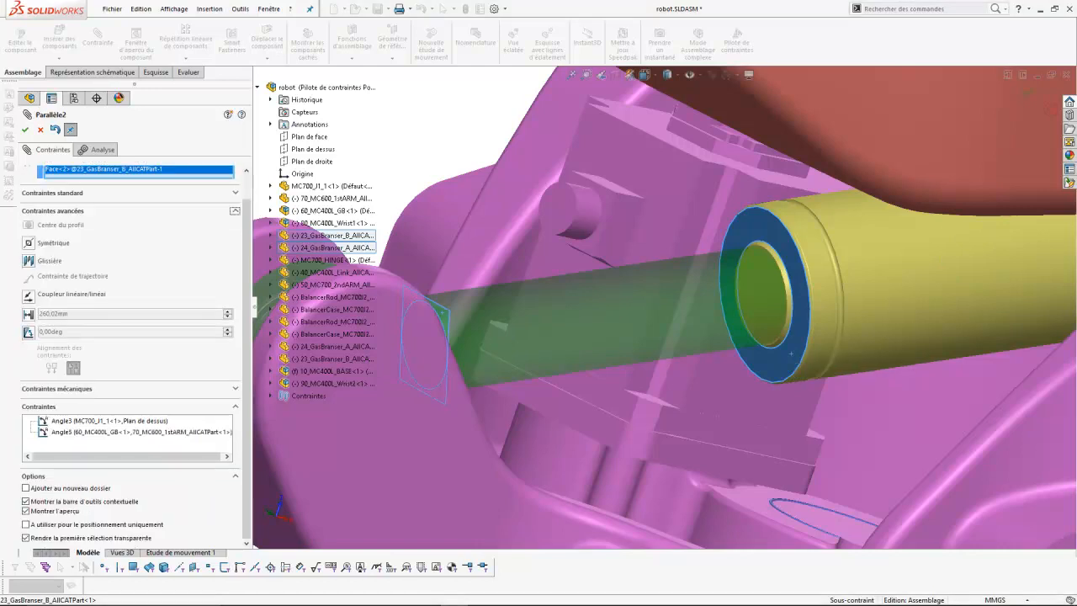
{"action": "left_click", "coordinate": [29, 314]}
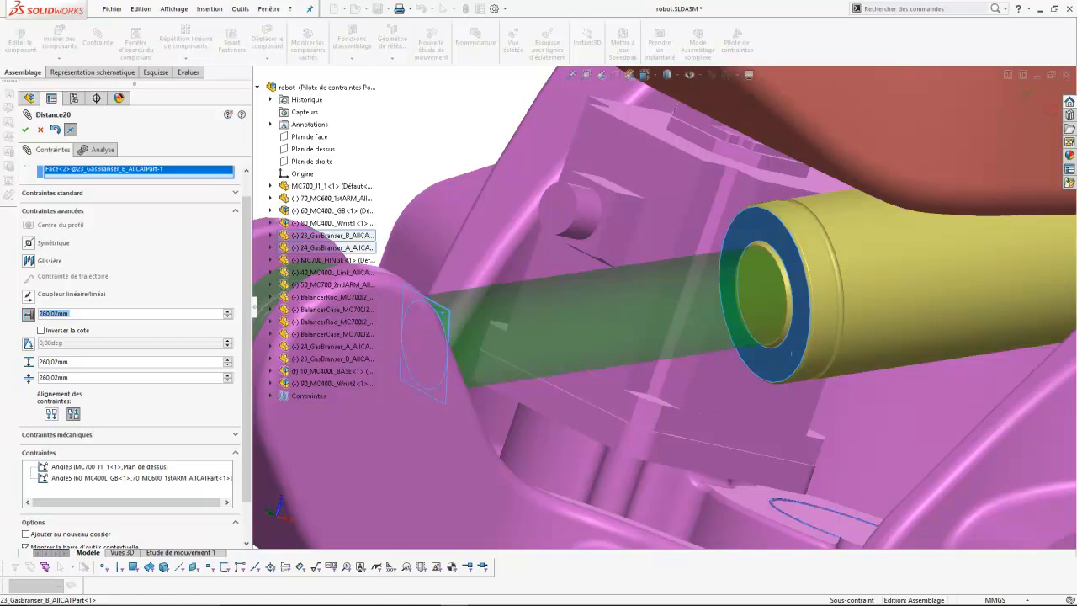
{"action": "left_click_drag", "start_coordinate": [70, 362], "coordinate": [37, 362]}
Step: Switch to the PowerPoint slide on creating the constraints, check the required distance limits, and return to SOLIDWORKS
{"action": "key", "text": "alt+Tab"}
{"action": "key", "text": "alt+Tab"}
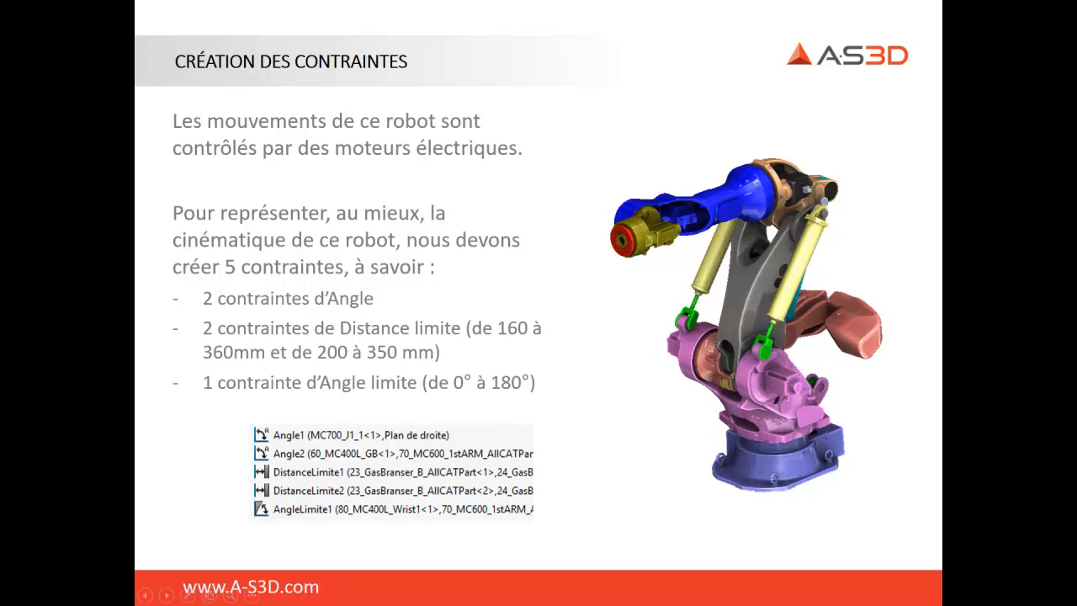
{"action": "key", "text": "alt+Tab"}
{"action": "key", "text": "alt+Tab"}
{"action": "key", "text": "Tab"}
{"action": "key", "text": "Tab"}
{"action": "key", "text": "Tab"}
{"action": "key", "text": "Tab"}
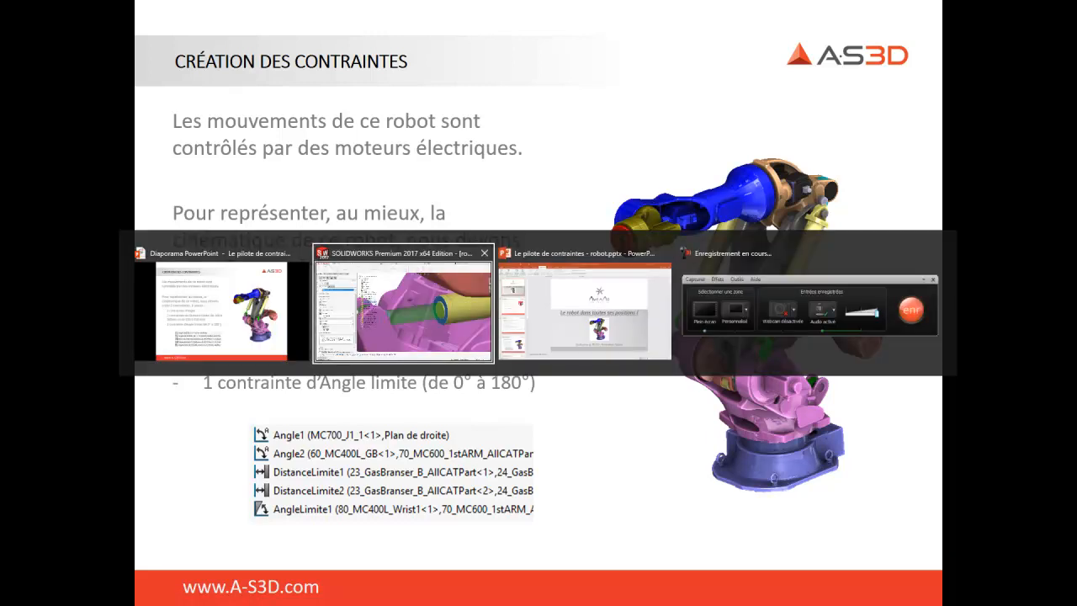
Step: Set the maximum distance of the gas cylinder's limit mate to 360 mm
{"action": "left_click_drag", "start_coordinate": [69, 362], "coordinate": [42, 361]}
{"action": "type", "text": "360"}
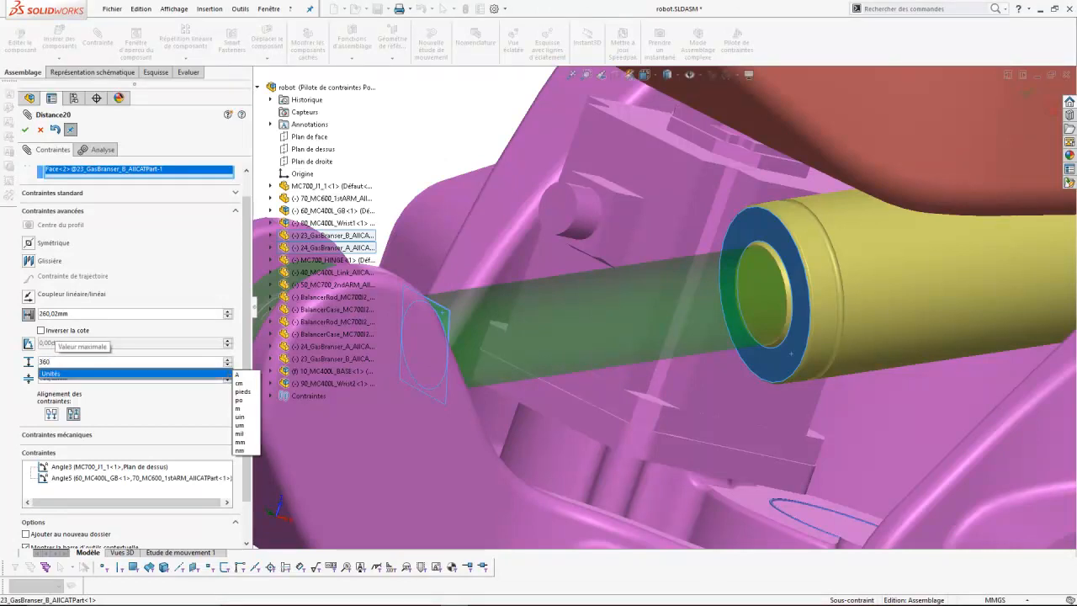
{"action": "key", "text": "Tab"}
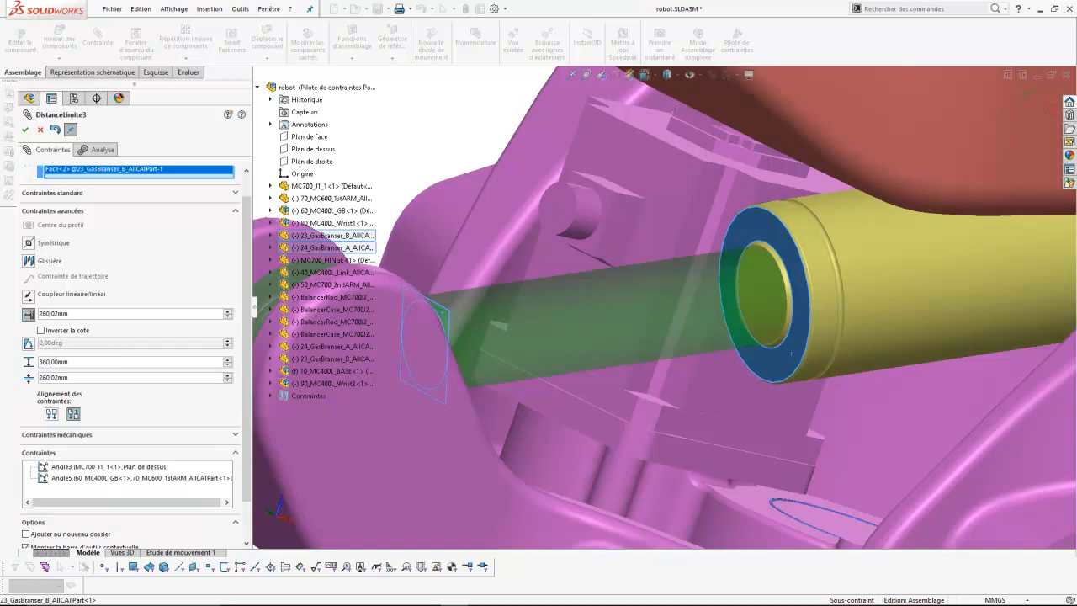
Step: Set the minimum distance of the gas cylinder's limit mate to 260 mm
{"action": "double_click", "coordinate": [55, 377]}
{"action": "type", "text": "260"}
{"action": "key", "text": "Return"}
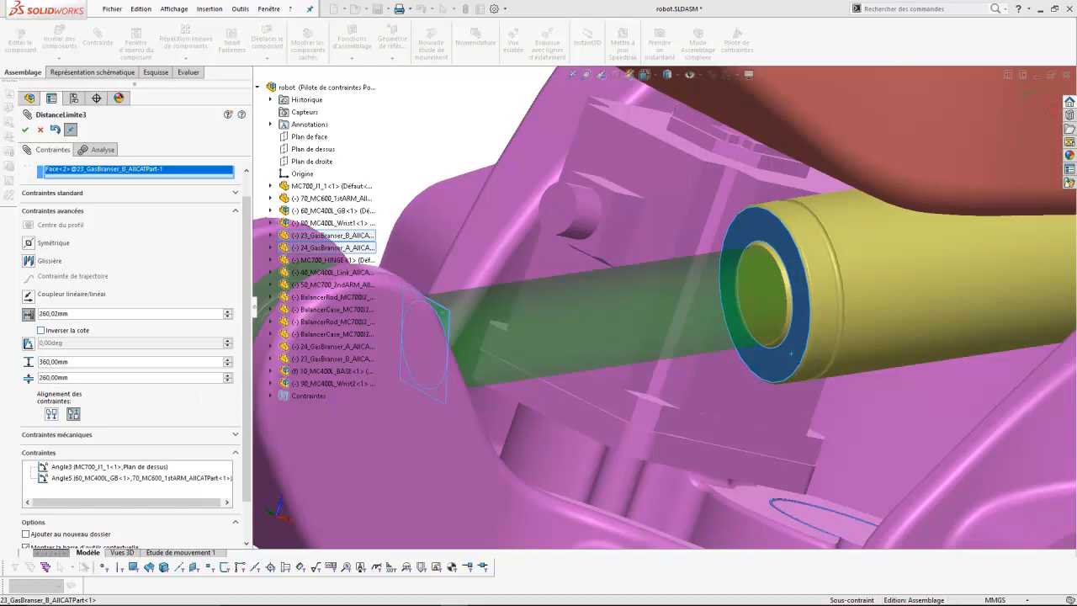
{"action": "double_click", "coordinate": [54, 314]}
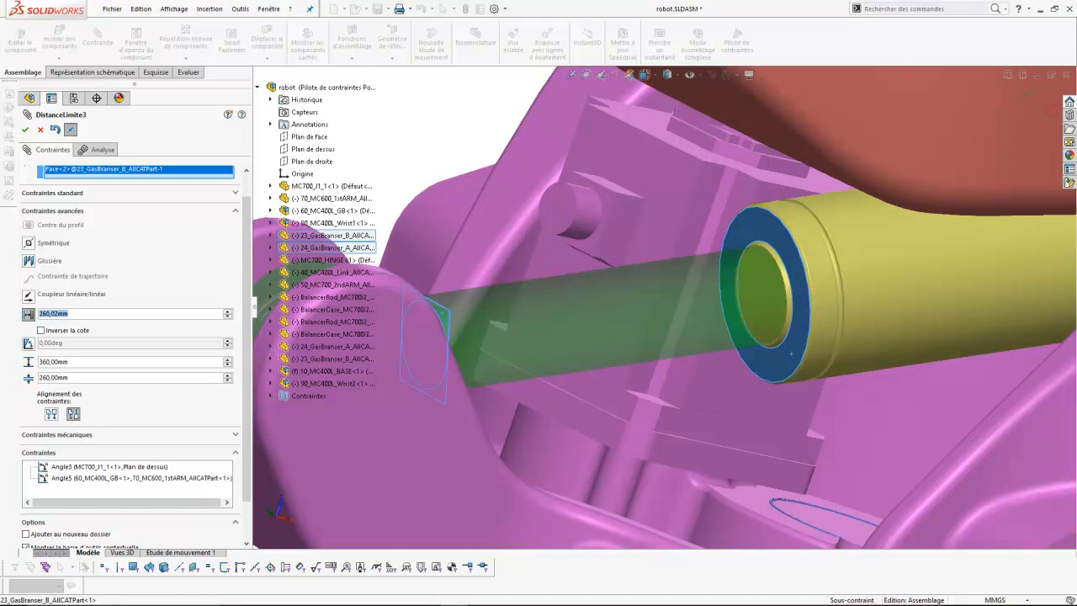
Step: Set the limit mate's minimum to 160 mm and its current distance to 260 mm, and create the mate
{"action": "left_click_drag", "start_coordinate": [70, 377], "coordinate": [37, 377]}
{"action": "type", "text": "160"}
{"action": "key", "text": "Return"}
{"action": "left_click_drag", "start_coordinate": [69, 313], "coordinate": [50, 314]}
{"action": "double_click", "coordinate": [54, 314]}
{"action": "type", "text": "260"}
{"action": "key", "text": "Return"}
{"action": "left_click", "coordinate": [25, 130]}
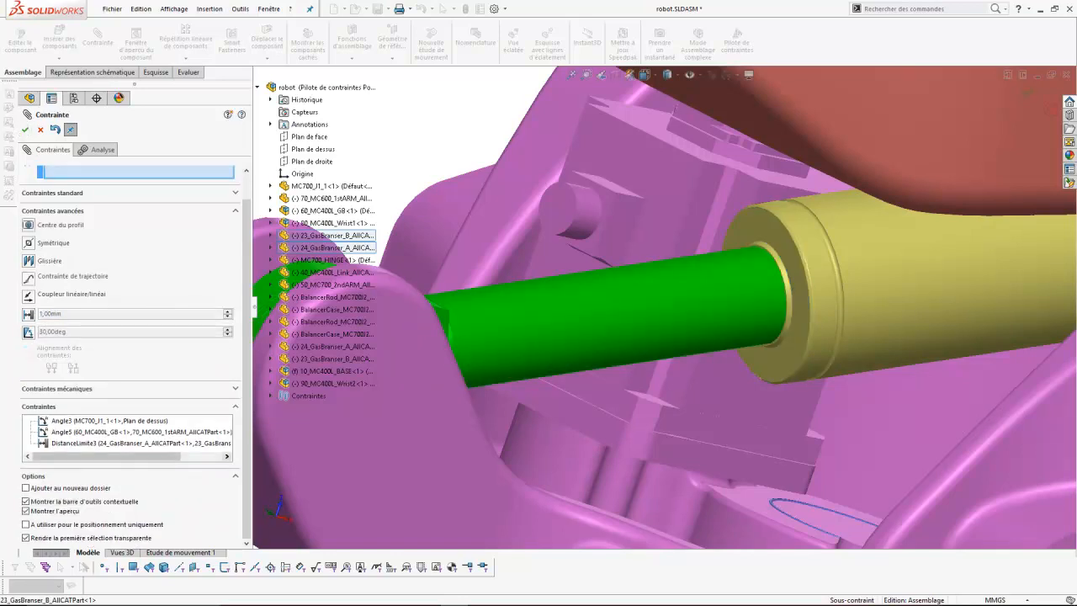
Step: Check the required mates on the PowerPoint slide, return to SOLIDWORKS, and select the end face of the second gas cylinder body, 23_GasBranser_B<2>
{"action": "key", "text": "alt+Tab"}
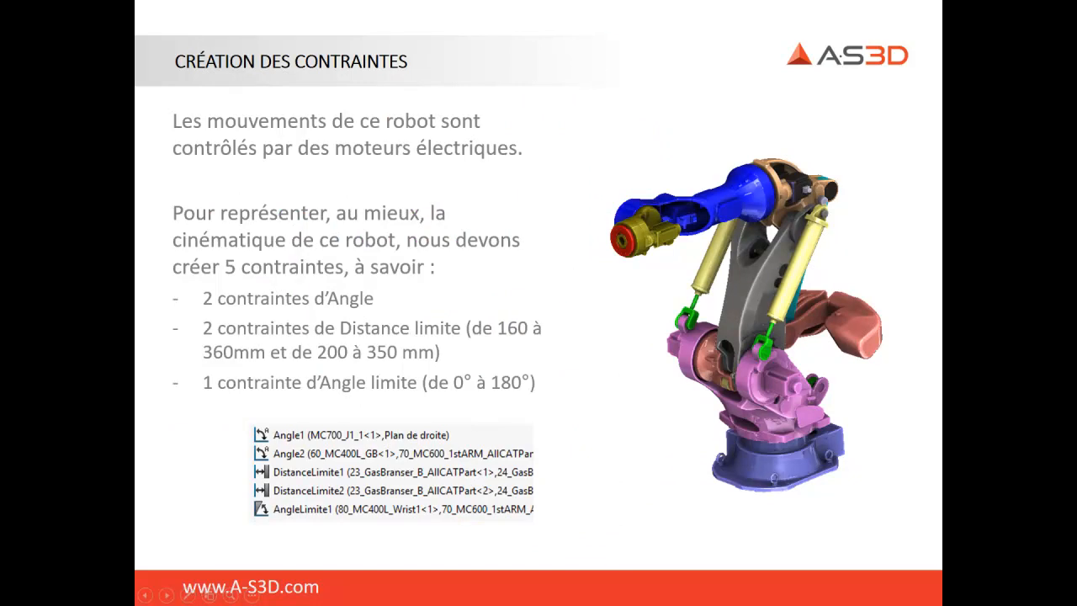
{"action": "key", "text": "alt+Tab"}
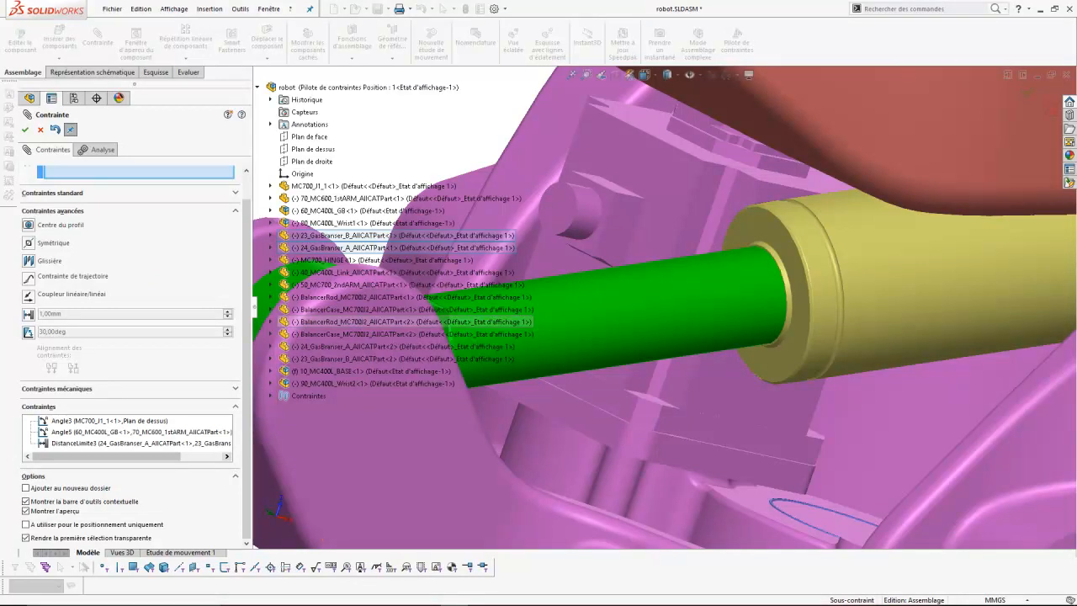
{"action": "scroll", "coordinate": [580, 387], "scroll_direction": "up", "scroll_amount": 10}
{"action": "middle_click_drag", "start_coordinate": [580, 387], "coordinate": [421, 328]}
{"action": "scroll", "coordinate": [808, 296], "scroll_direction": "down", "scroll_amount": 10}
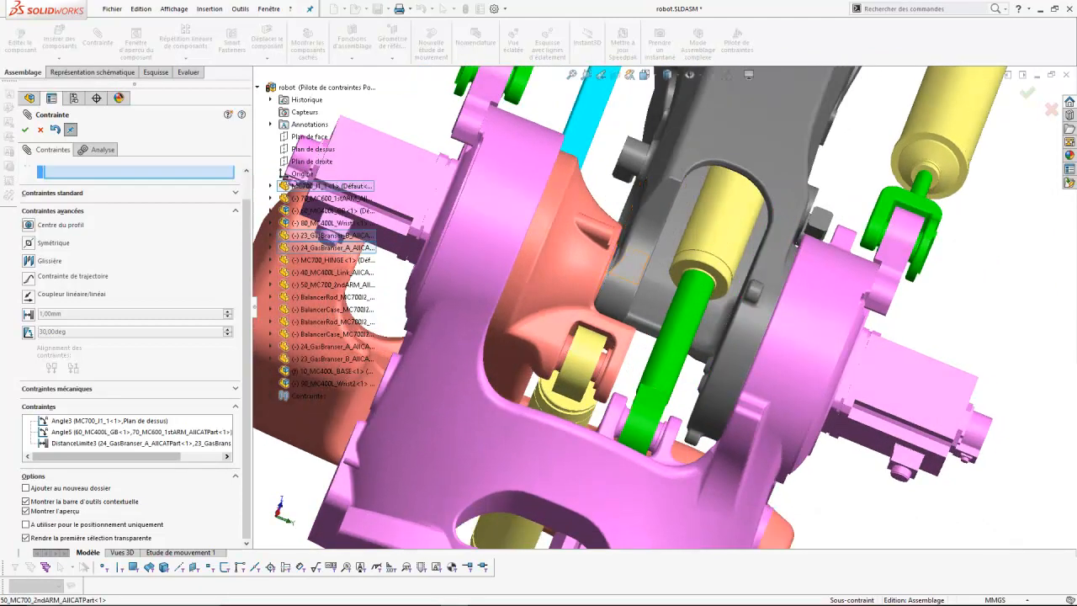
{"action": "scroll", "coordinate": [812, 234], "scroll_direction": "down", "scroll_amount": 3}
{"action": "scroll", "coordinate": [733, 280], "scroll_direction": "down", "scroll_amount": 3}
{"action": "left_click", "coordinate": [615, 284]}
Step: Add the shoulder face of the green rod end 24_GasBranser_A<2> to the selection and make the pair a limit distance mate
{"action": "scroll", "coordinate": [627, 290], "scroll_direction": "up", "scroll_amount": 4}
{"action": "middle_click_drag", "start_coordinate": [626, 290], "coordinate": [587, 433]}
{"action": "scroll", "coordinate": [599, 353], "scroll_direction": "up", "scroll_amount": 3}
{"action": "scroll", "coordinate": [587, 432], "scroll_direction": "down", "scroll_amount": 8}
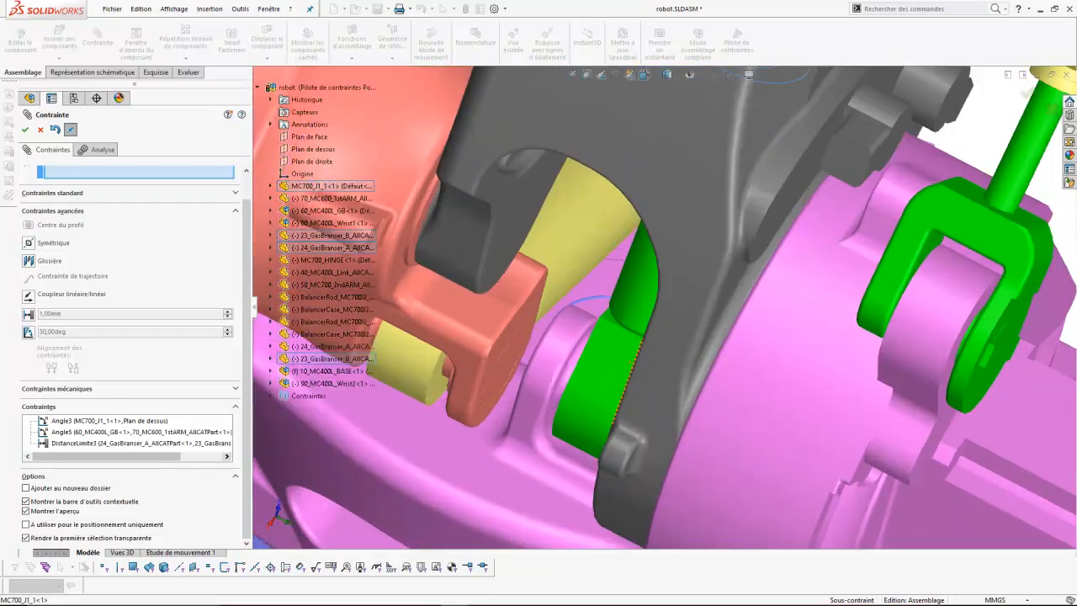
{"action": "left_click", "coordinate": [621, 255]}
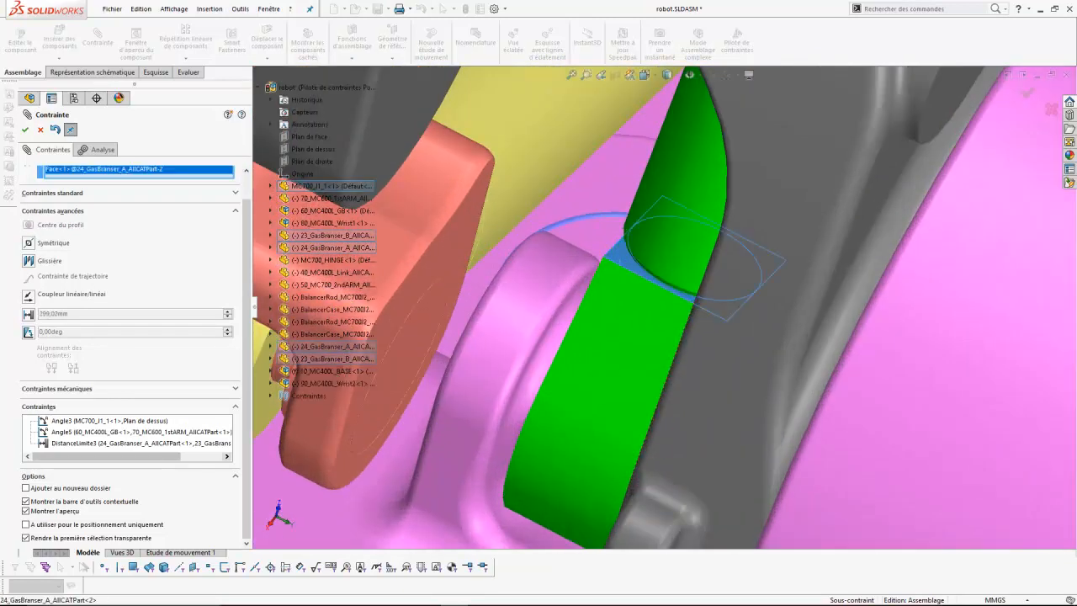
{"action": "left_click", "coordinate": [29, 314]}
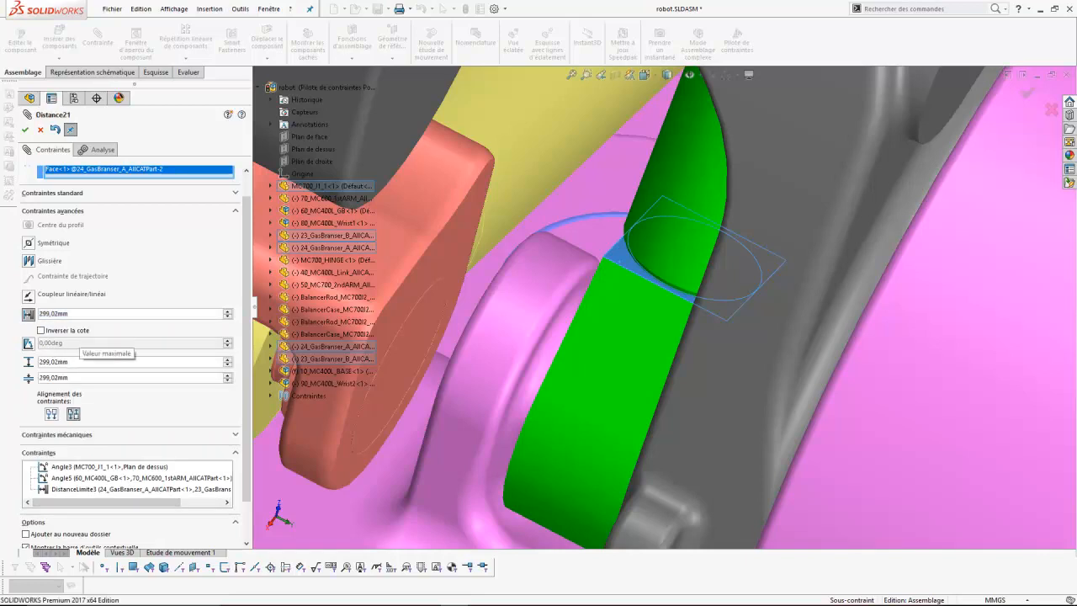
Step: Check the limits on the PowerPoint slide and, in SOLIDWORKS, set the mate's maximum distance to 350 mm and minimum to 200 mm
{"action": "key", "text": "alt+Tab"}
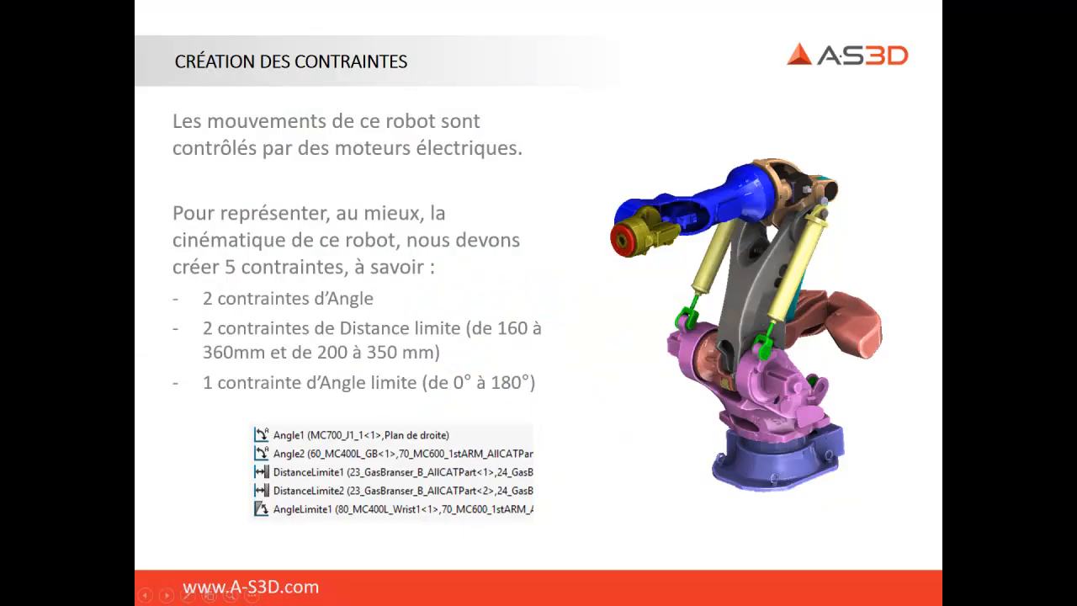
{"action": "key", "text": "alt+Tab"}
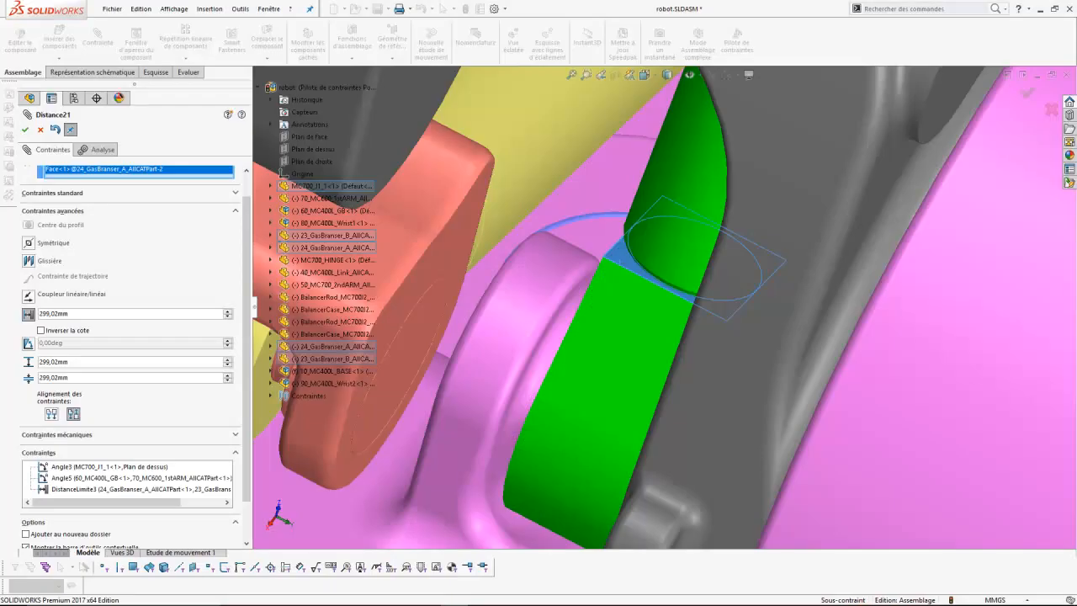
{"action": "left_click", "coordinate": [60, 362]}
{"action": "type", "text": "350"}
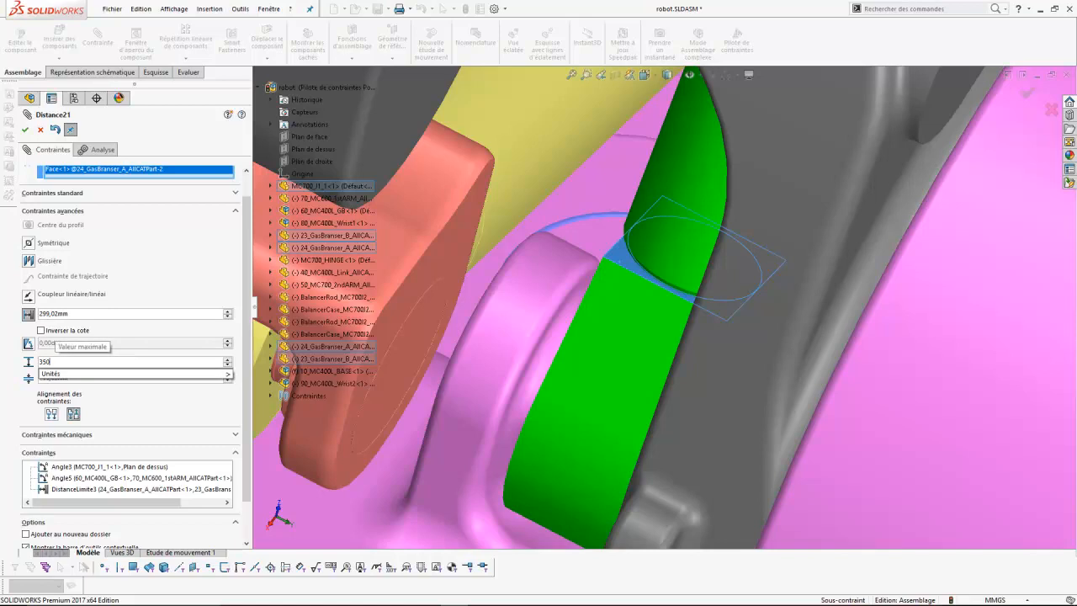
{"action": "key", "text": "Tab"}
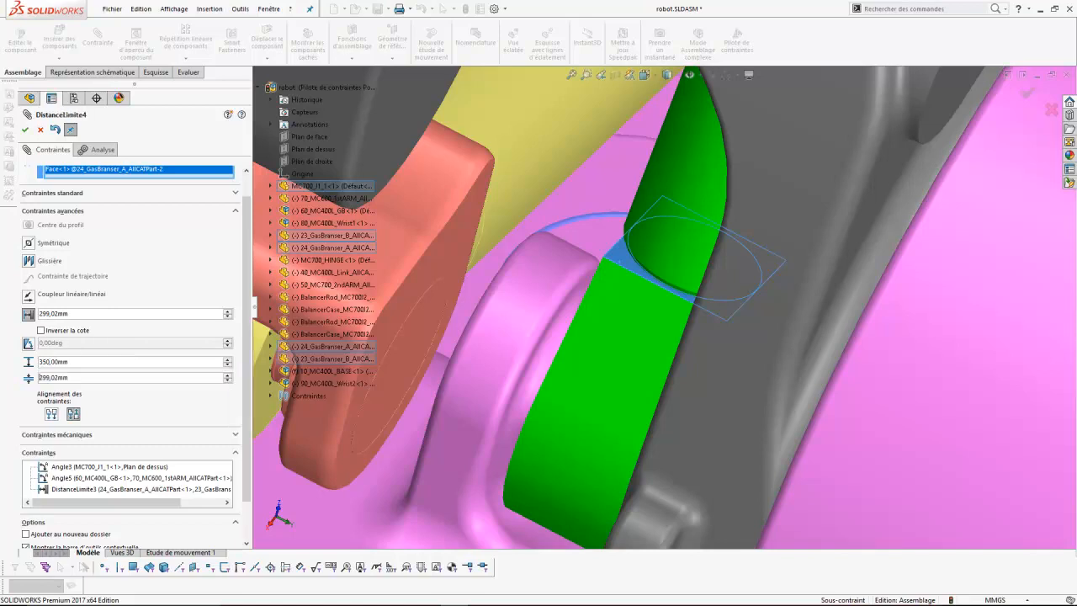
{"action": "type", "text": "200"}
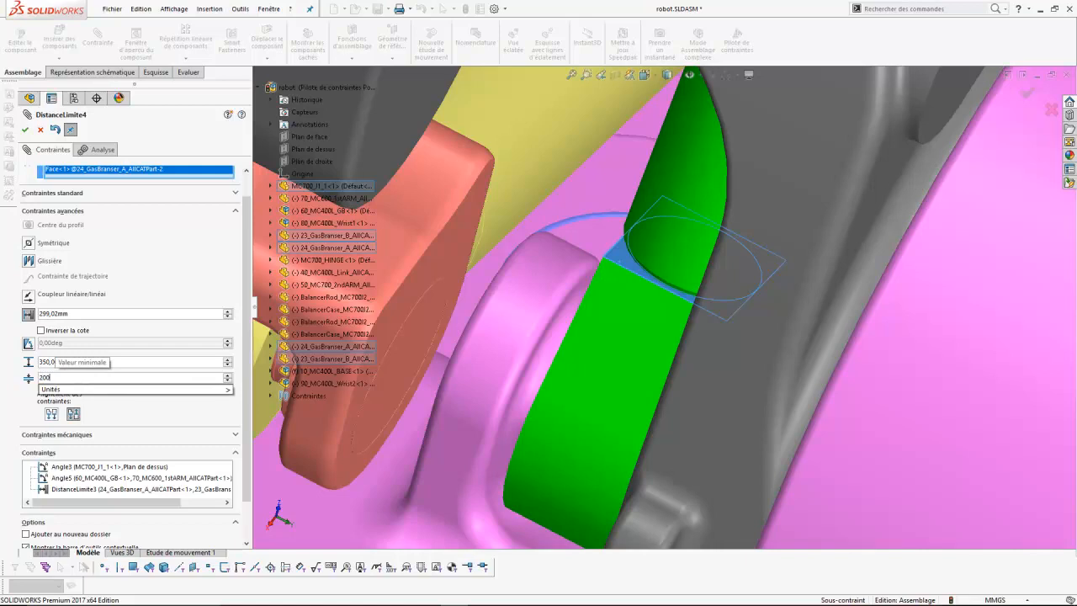
{"action": "key", "text": "Return"}
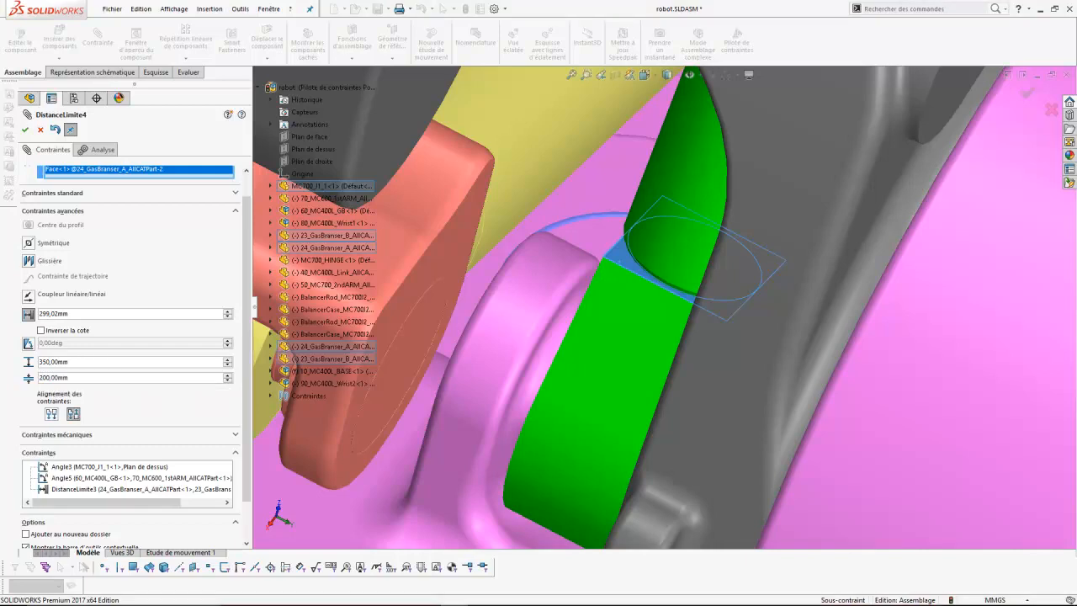
Step: Set the second gas cylinder mate's current distance to 300 mm and create the limit distance mate
{"action": "left_click_drag", "start_coordinate": [70, 314], "coordinate": [37, 314]}
{"action": "type", "text": "300"}
{"action": "key", "text": "Return"}
{"action": "left_click", "coordinate": [26, 129]}
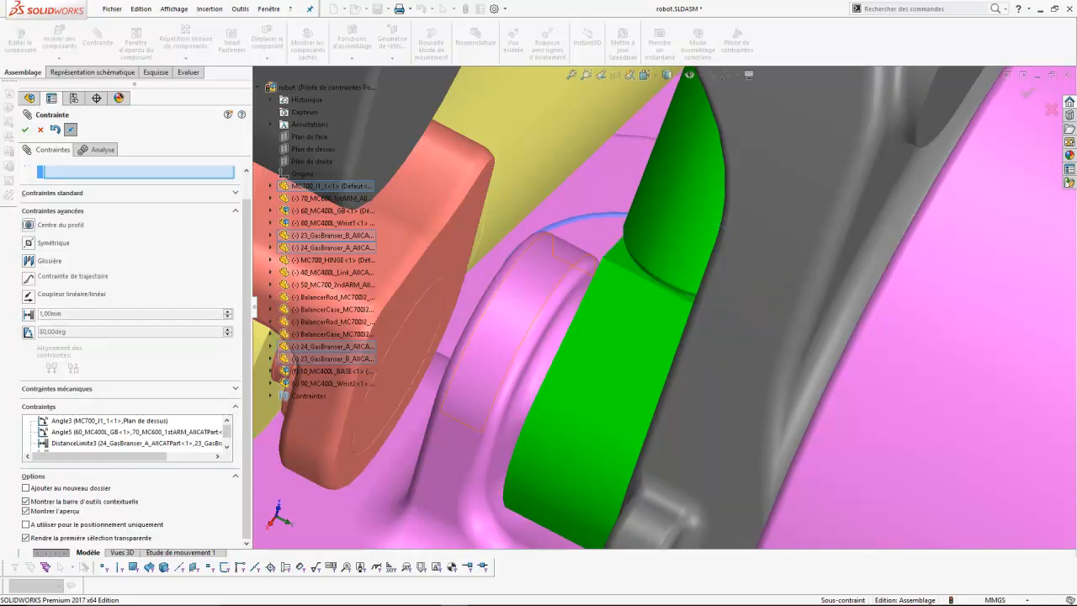
Step: Close the Mate command with the robot's wrist in view and collapse the 60_MC400L_GB subassembly in the model tree
{"action": "scroll", "coordinate": [602, 280], "scroll_direction": "up", "scroll_amount": 7}
{"action": "scroll", "coordinate": [631, 281], "scroll_direction": "up", "scroll_amount": 4}
{"action": "middle_click_drag", "start_coordinate": [643, 277], "coordinate": [745, 201]}
{"action": "middle_click_drag", "start_coordinate": [589, 286], "coordinate": [719, 290]}
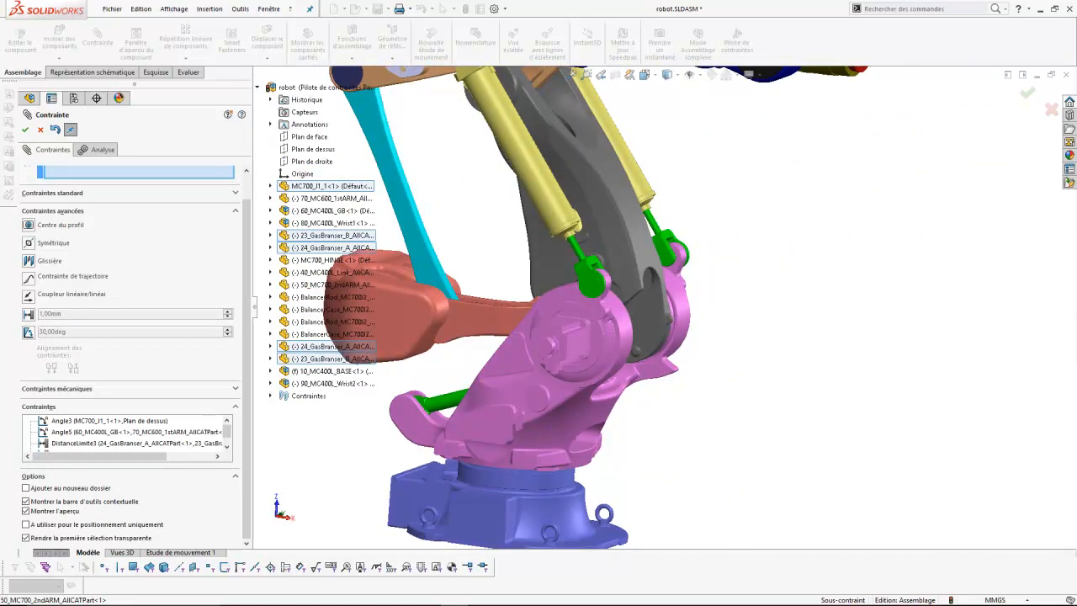
{"action": "scroll", "coordinate": [673, 221], "scroll_direction": "up", "scroll_amount": 4}
{"action": "scroll", "coordinate": [673, 218], "scroll_direction": "down", "scroll_amount": 4}
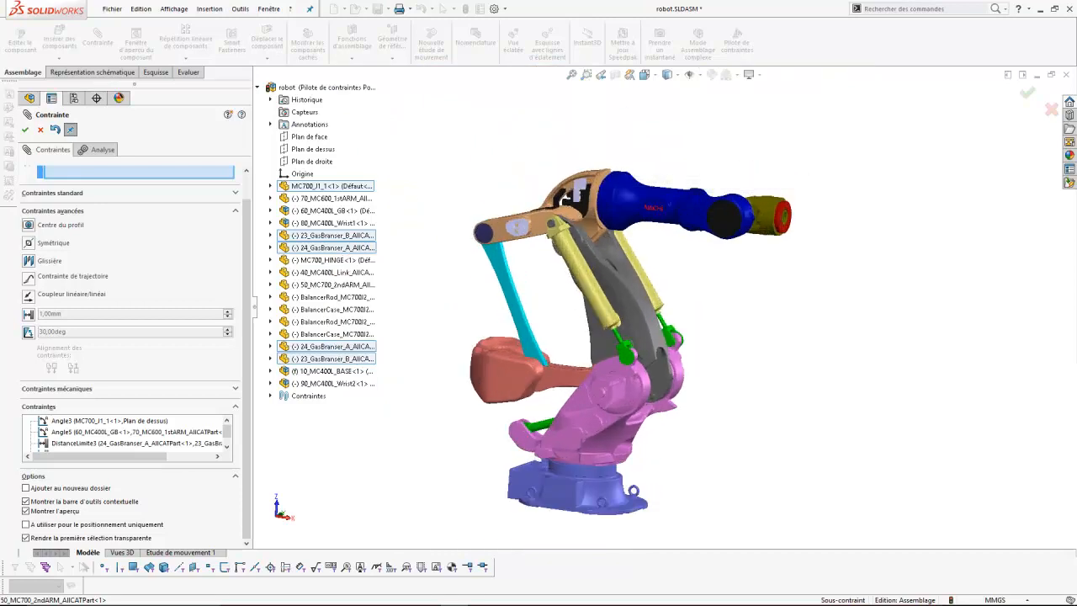
{"action": "scroll", "coordinate": [672, 219], "scroll_direction": "up", "scroll_amount": 1}
{"action": "scroll", "coordinate": [807, 240], "scroll_direction": "down", "scroll_amount": 3}
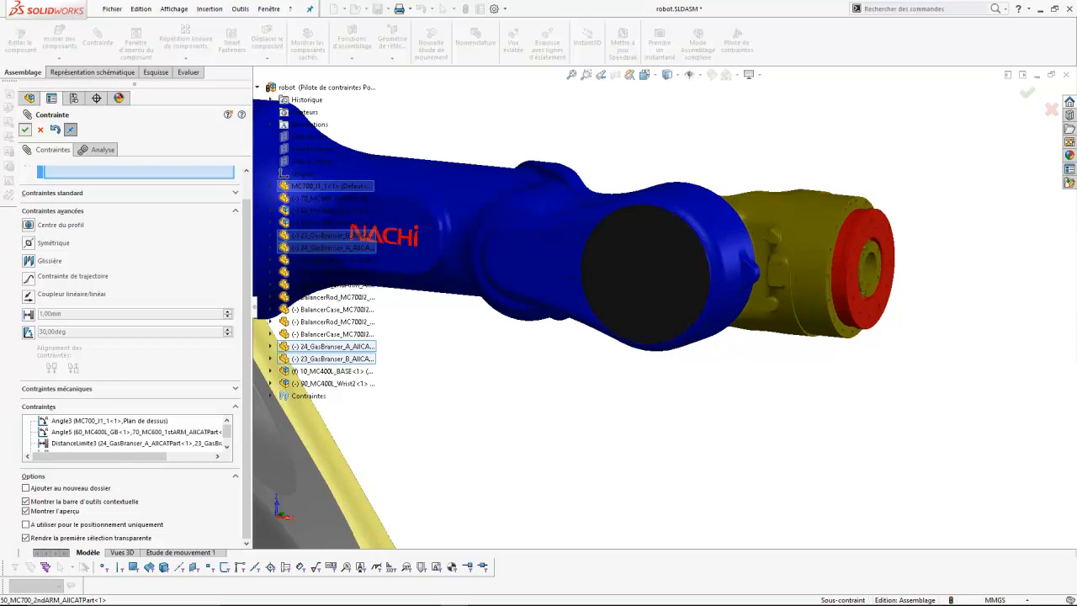
{"action": "left_click", "coordinate": [26, 129]}
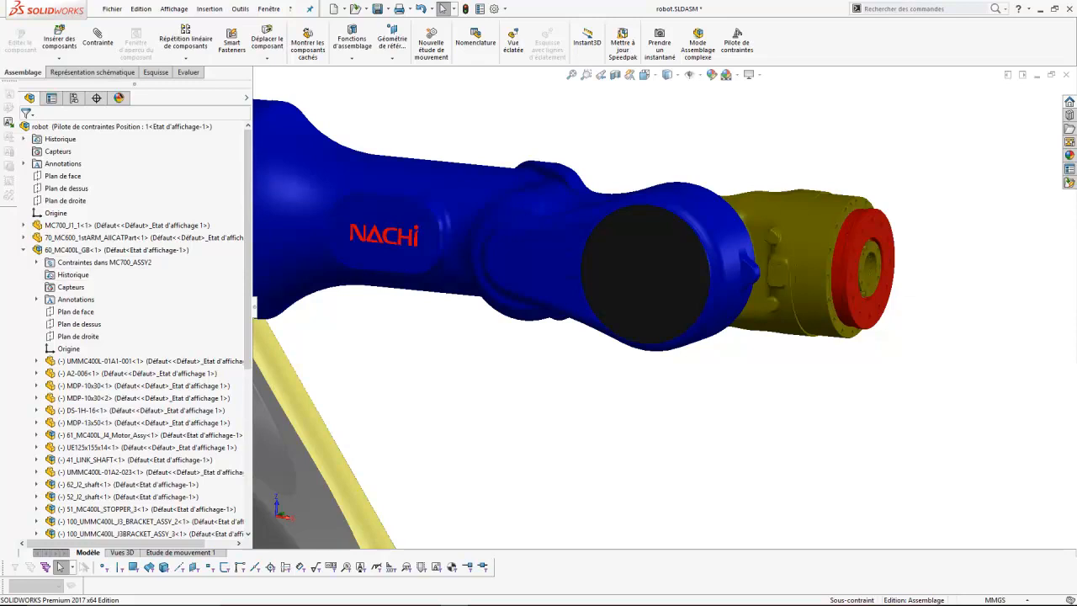
{"action": "left_click", "coordinate": [23, 238]}
{"action": "left_click", "coordinate": [23, 238]}
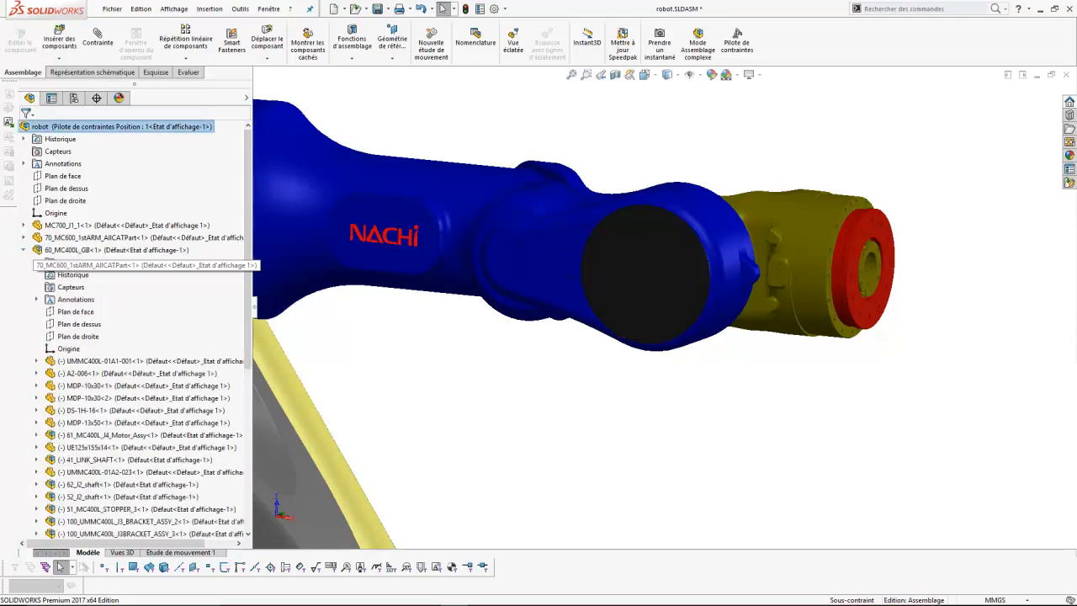
{"action": "left_click", "coordinate": [24, 250]}
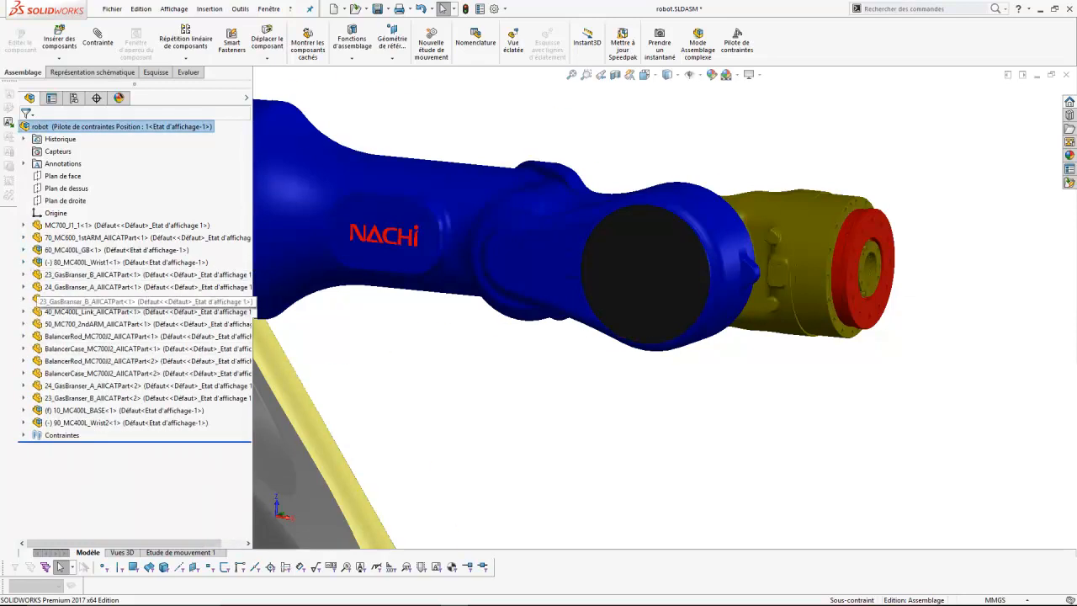
Step: Select the right plane (Plan de droite) of the 80_MC400L_Wrist1 subassembly and collapse its tree entry
{"action": "left_click", "coordinate": [126, 262]}
{"action": "left_click", "coordinate": [24, 262]}
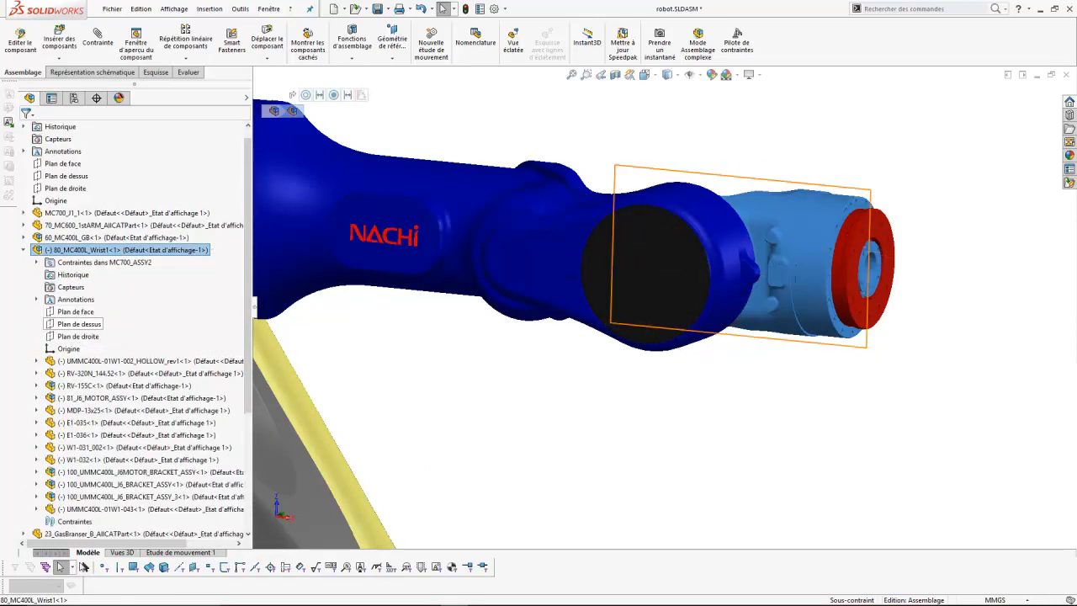
{"action": "left_click", "coordinate": [77, 335]}
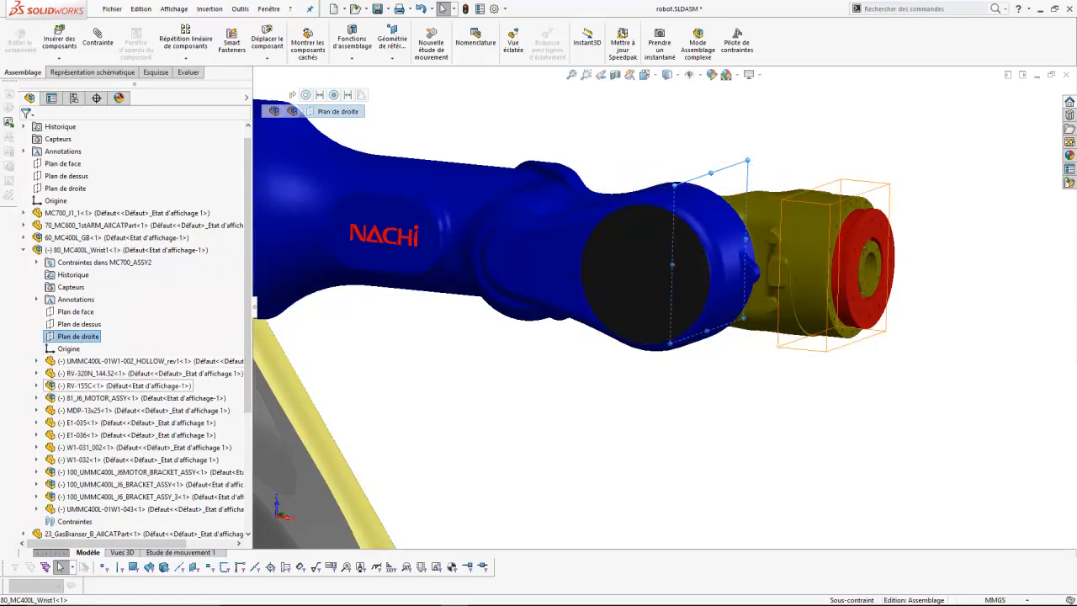
{"action": "left_click", "coordinate": [24, 250]}
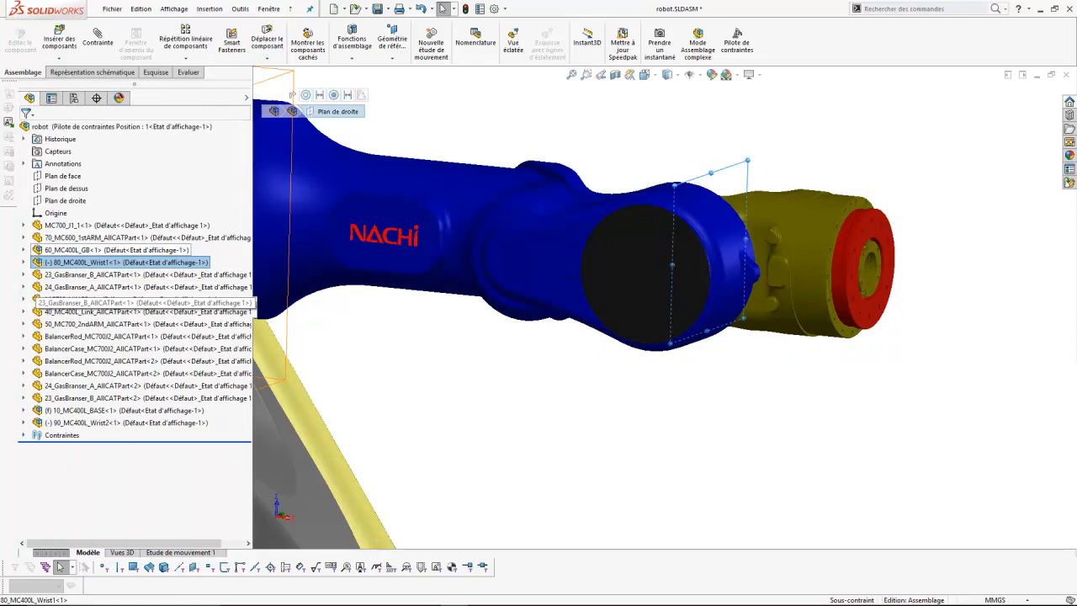
Step: Add the front plane (Plan de face) of 70_MC600_1stARM to the selection and start a limit angle mate between the two planes
{"action": "left_click", "coordinate": [24, 237]}
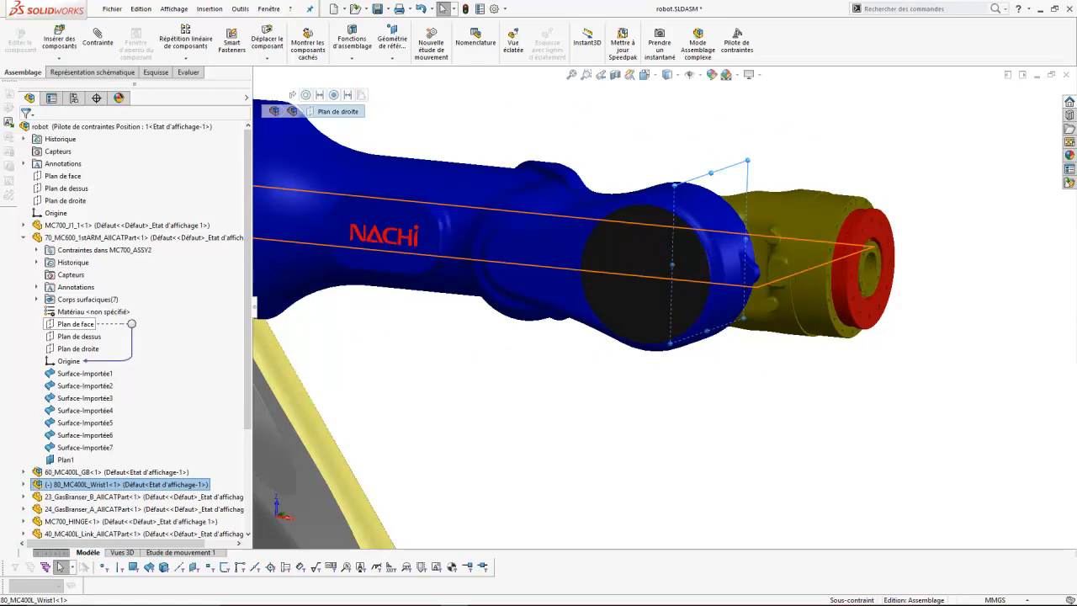
{"action": "left_click", "coordinate": [75, 323], "text": "ctrl"}
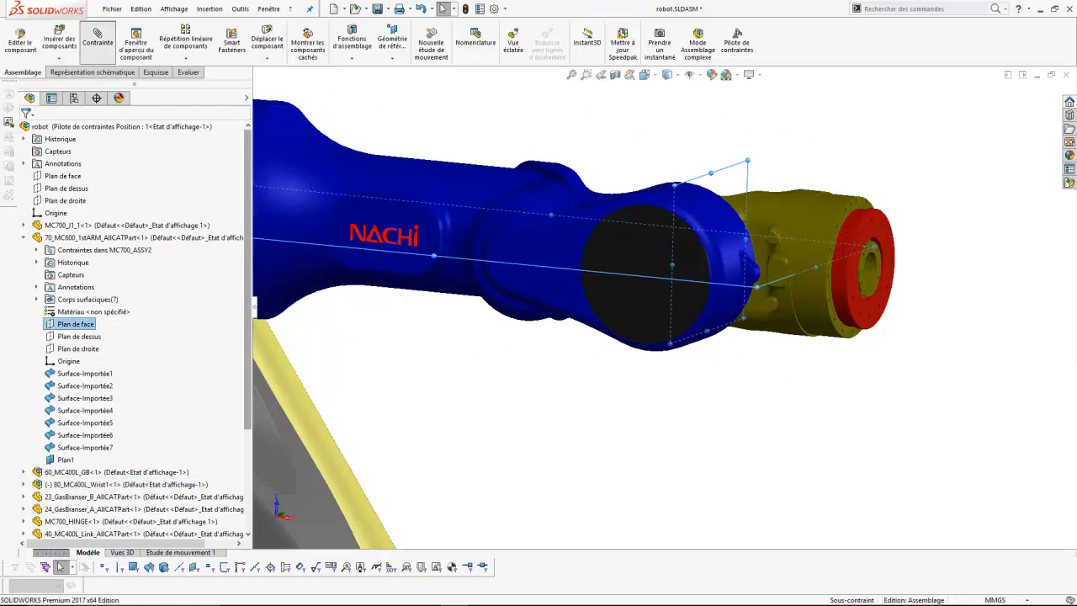
{"action": "left_click", "coordinate": [97, 38]}
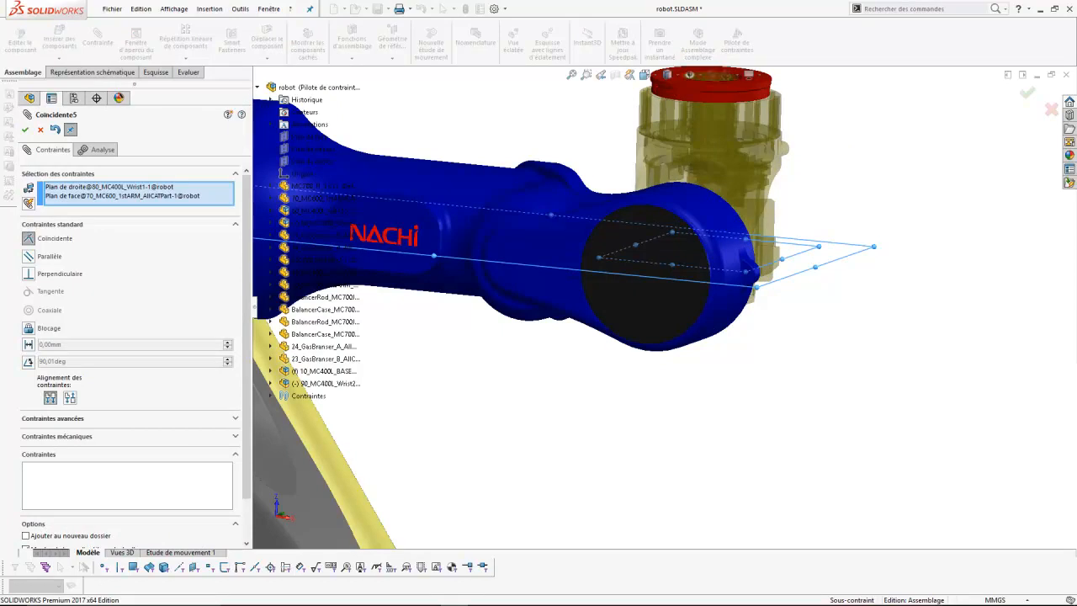
{"action": "left_click", "coordinate": [52, 418]}
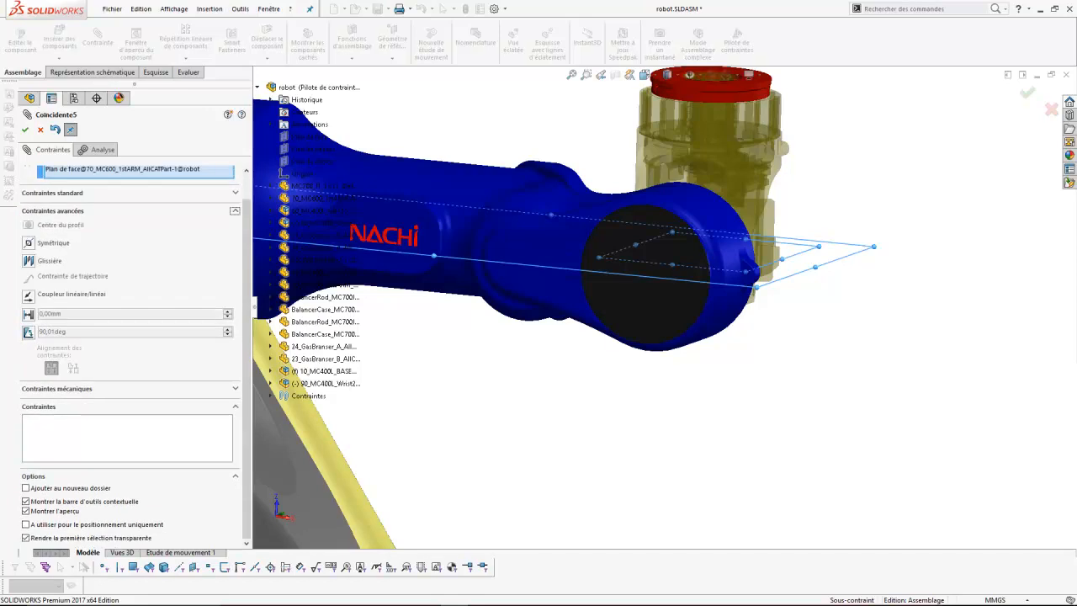
{"action": "left_click", "coordinate": [29, 331]}
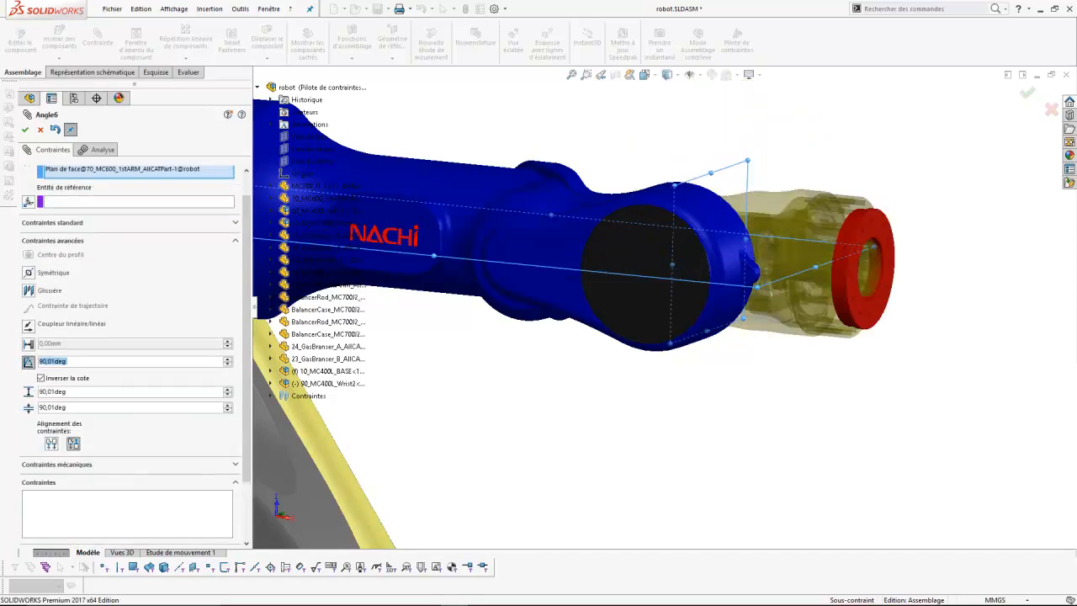
Step: Set the wrist's limit angle mate to 90 degrees, with a minimum of 0 and a maximum of 180 degrees, and create it
{"action": "type", "text": "90"}
{"action": "key", "text": "Return"}
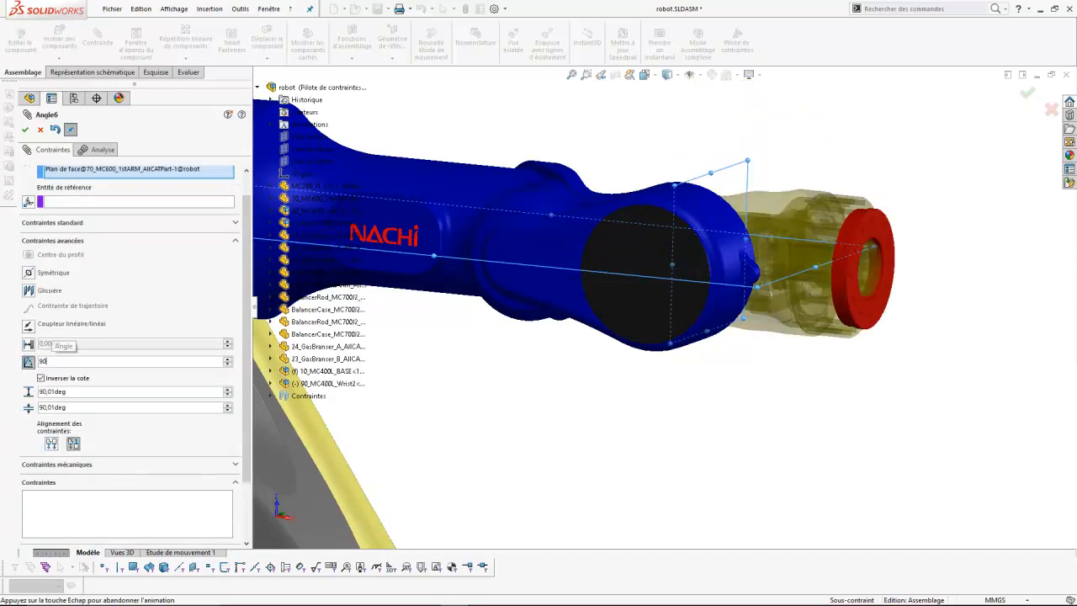
{"action": "left_click", "coordinate": [61, 391]}
{"action": "double_click", "coordinate": [60, 391]}
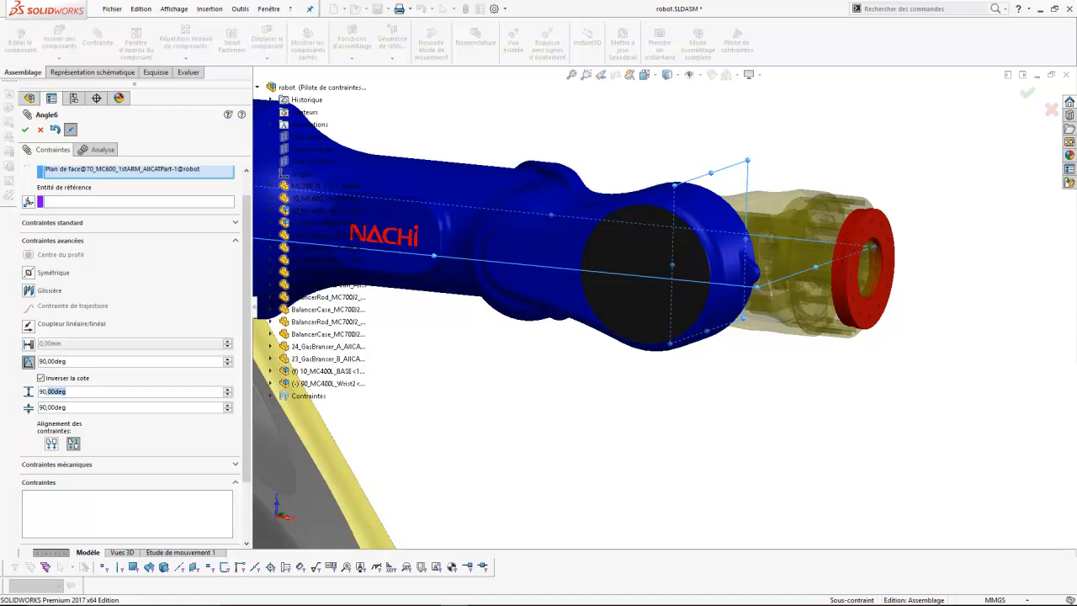
{"action": "double_click", "coordinate": [61, 407]}
{"action": "left_click_drag", "start_coordinate": [67, 407], "coordinate": [39, 407]}
{"action": "type", "text": "0"}
{"action": "key", "text": "Return"}
{"action": "type", "text": "180"}
{"action": "key", "text": "Return"}
{"action": "left_click", "coordinate": [25, 129]}
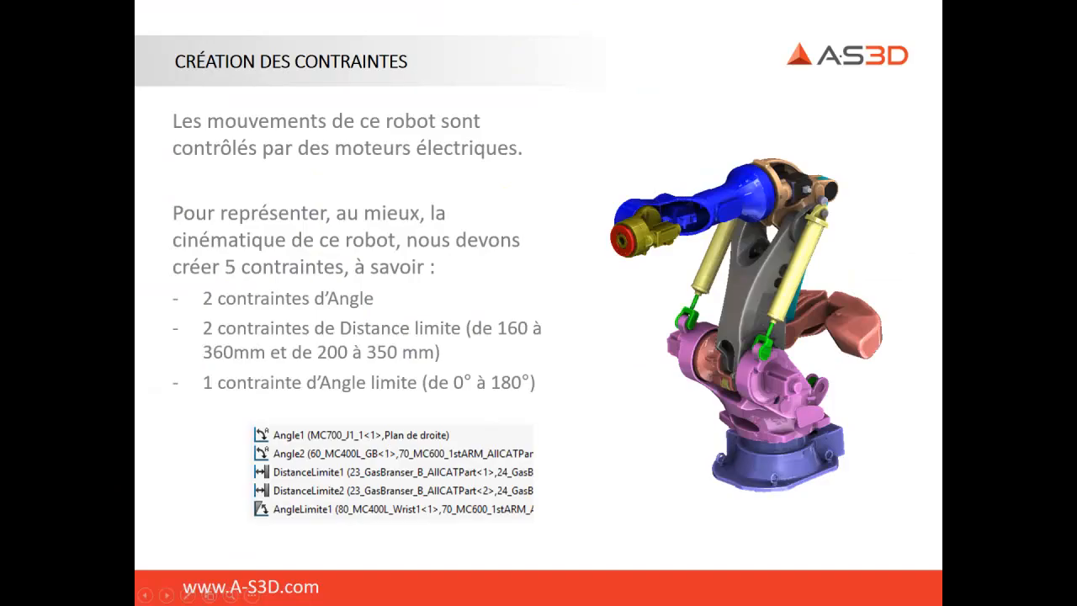
Step: Advance the PowerPoint presentation to the table of position values, review it, and return to SOLIDWORKS
{"action": "key", "text": "Right"}
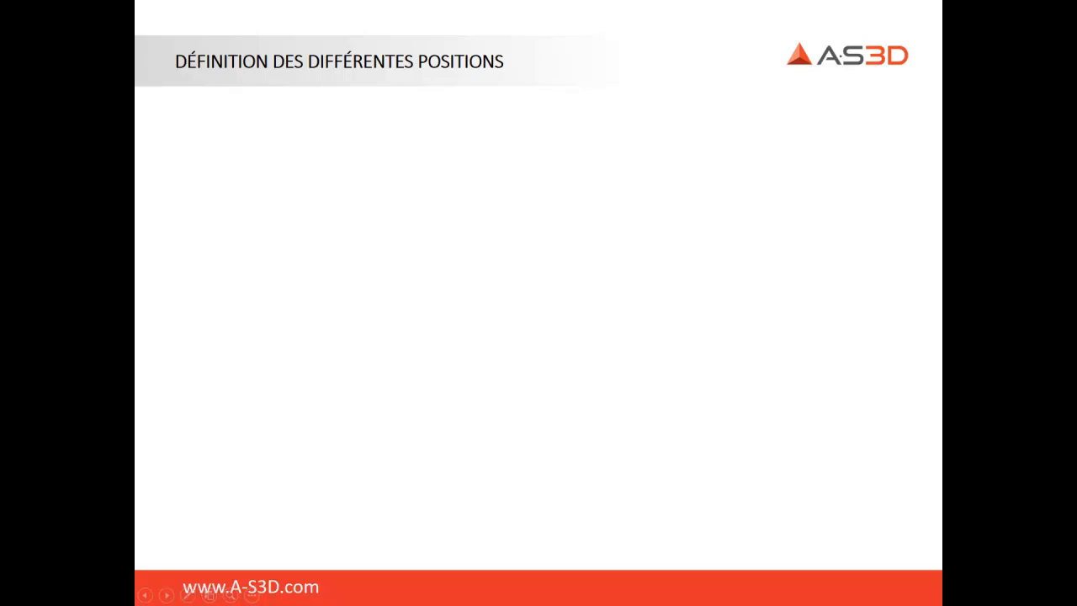
{"action": "key", "text": "Right"}
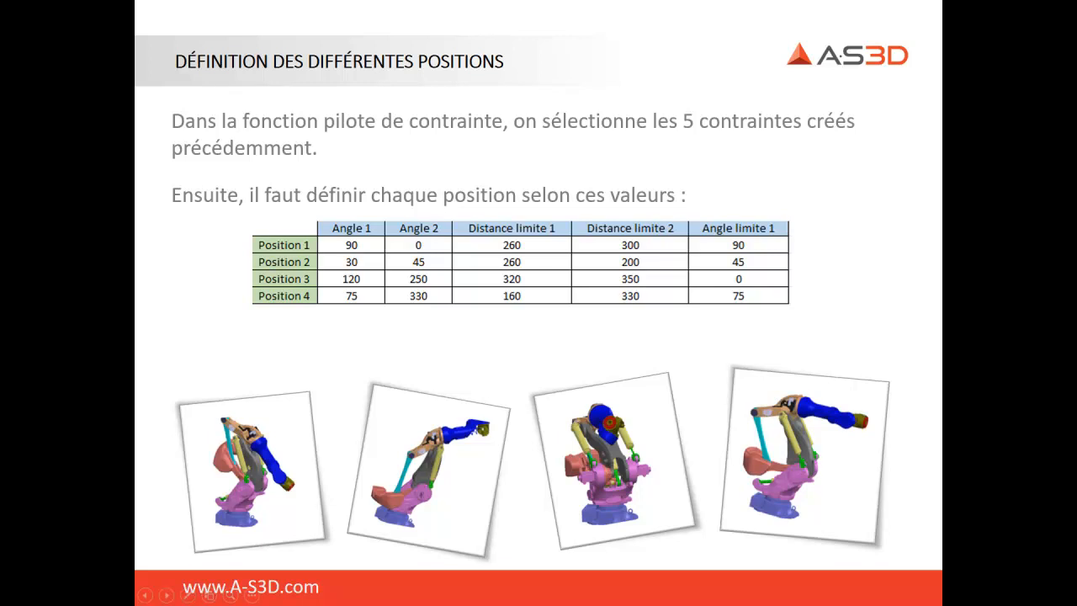
{"action": "key", "text": "alt+Tab"}
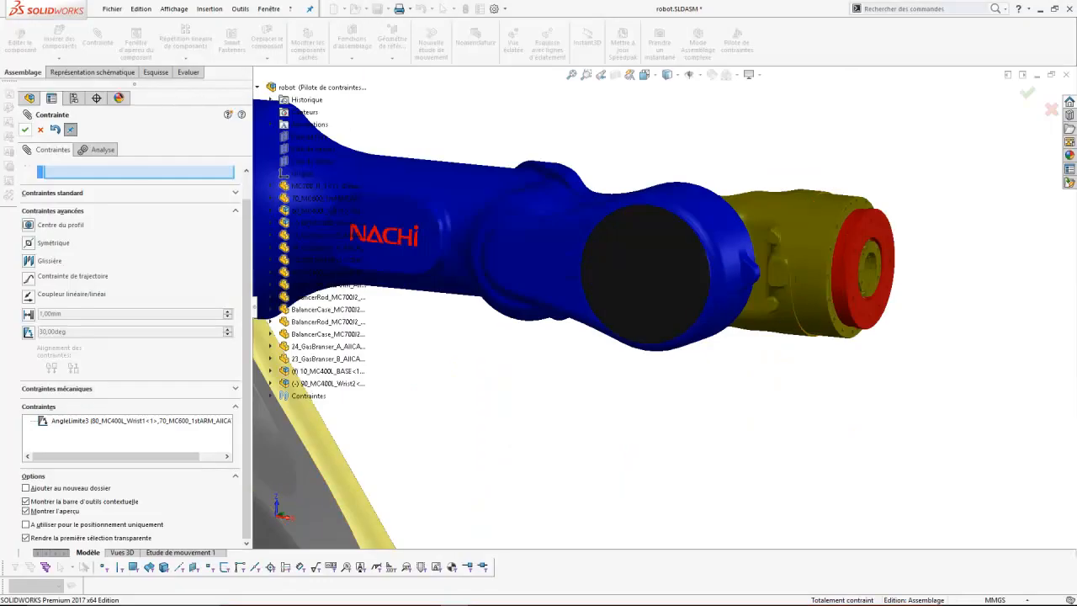
Step: Close the Mate command and collapse the 70_MC600_1stARM component in the model tree
{"action": "left_click", "coordinate": [25, 129]}
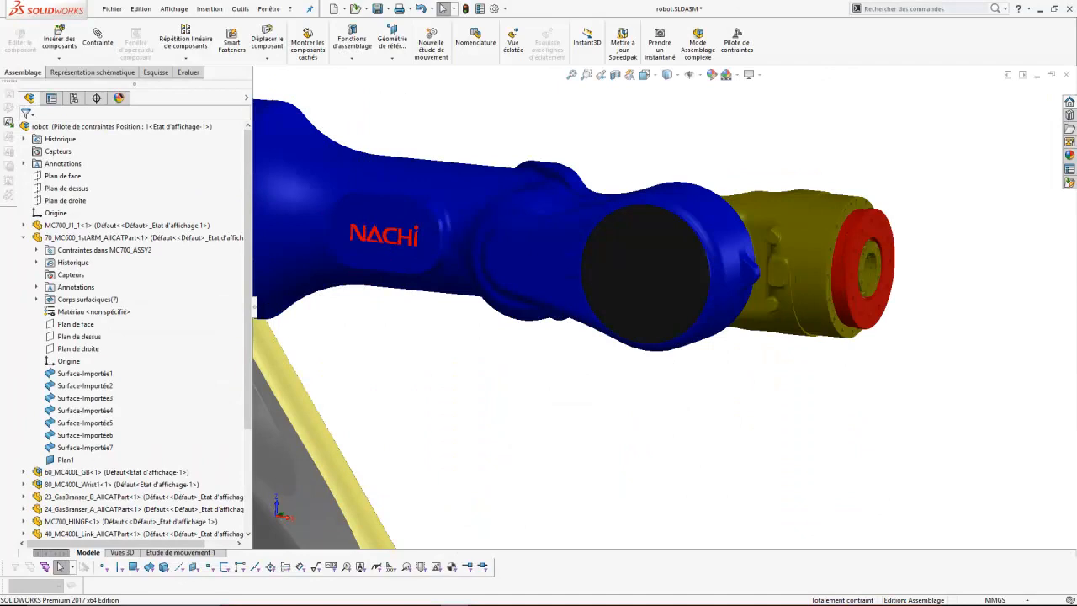
{"action": "left_click", "coordinate": [24, 237]}
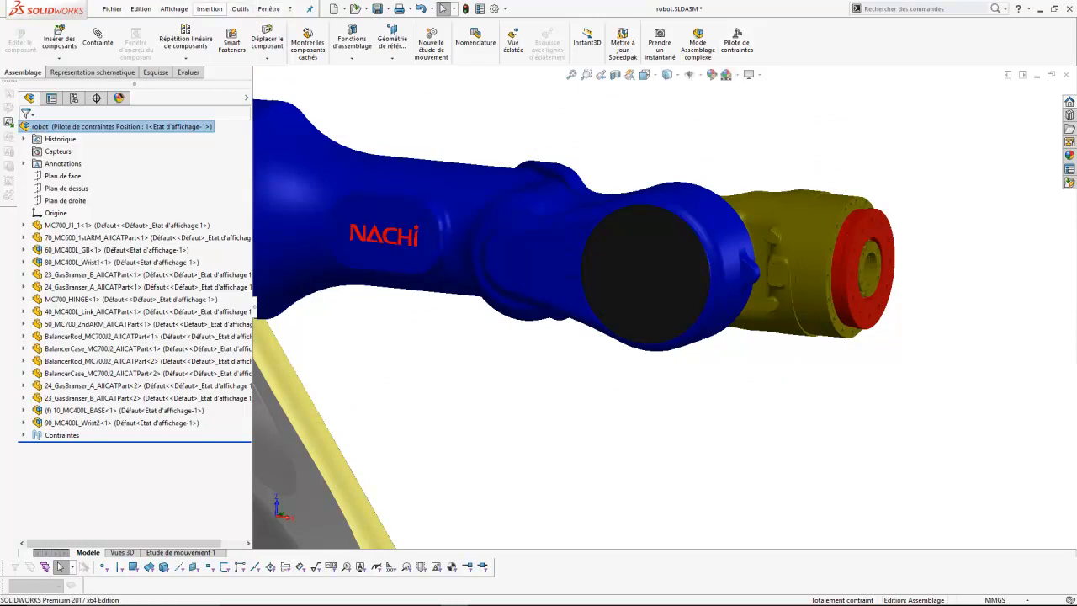
Step: Search the commands for "pilote", start the Mate Controller (Pilote de contraintes), and expand the assembly's Contraintes folder
{"action": "left_click", "coordinate": [209, 9]}
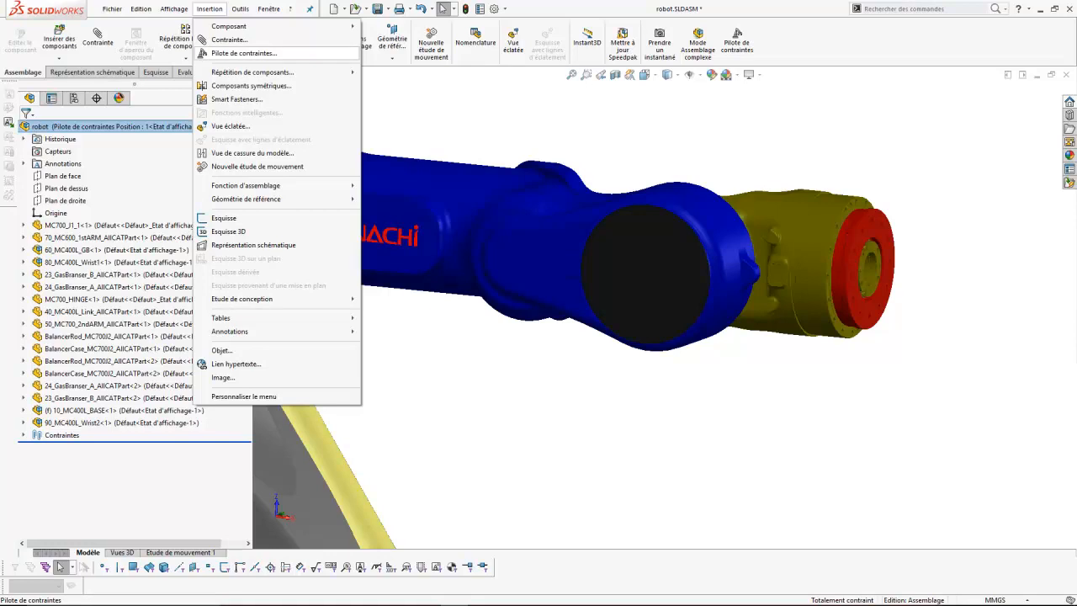
{"action": "key", "text": "Escape"}
{"action": "left_click", "coordinate": [917, 9]}
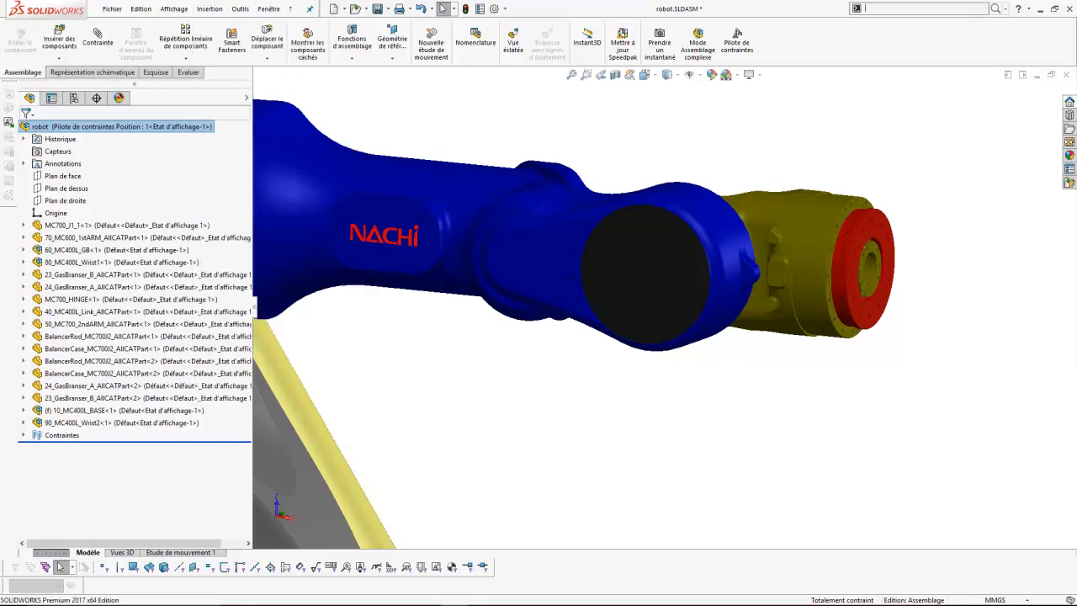
{"action": "type", "text": "pilote"}
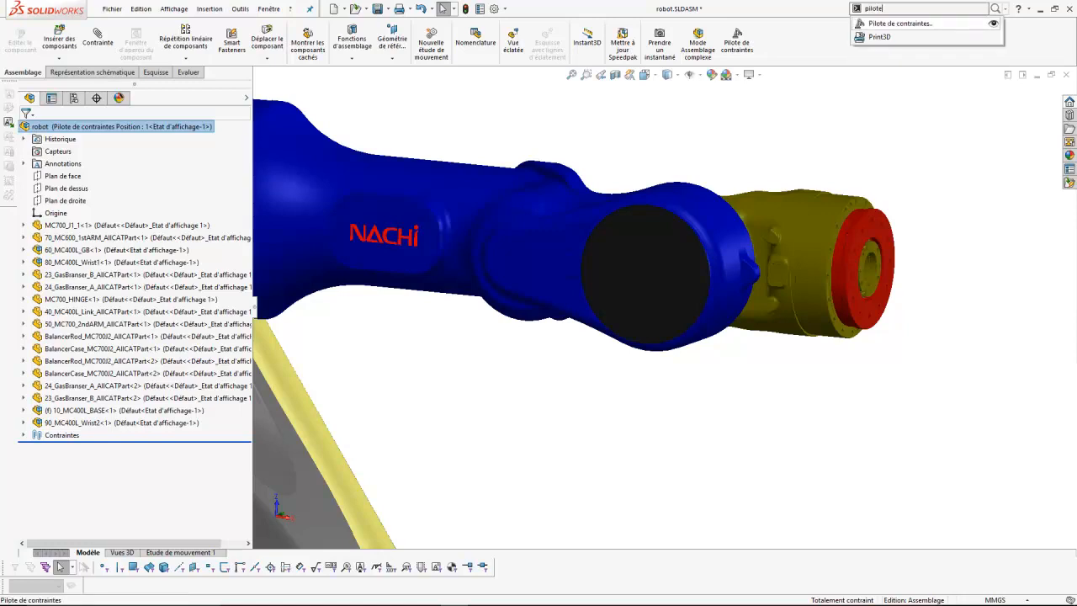
{"action": "left_click_drag", "start_coordinate": [899, 24], "coordinate": [745, 41]}
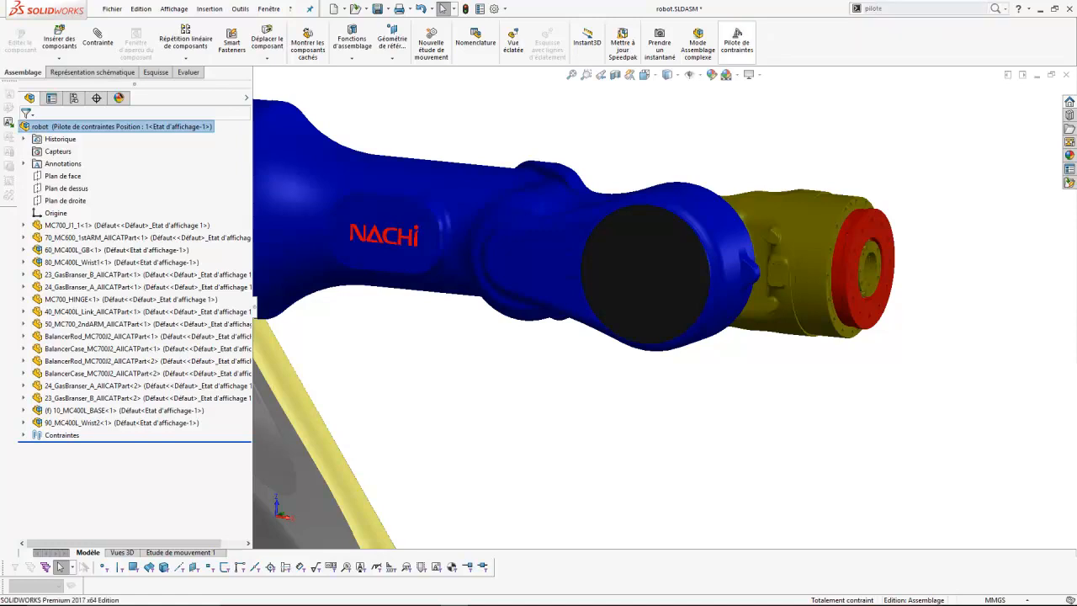
{"action": "left_click", "coordinate": [737, 42]}
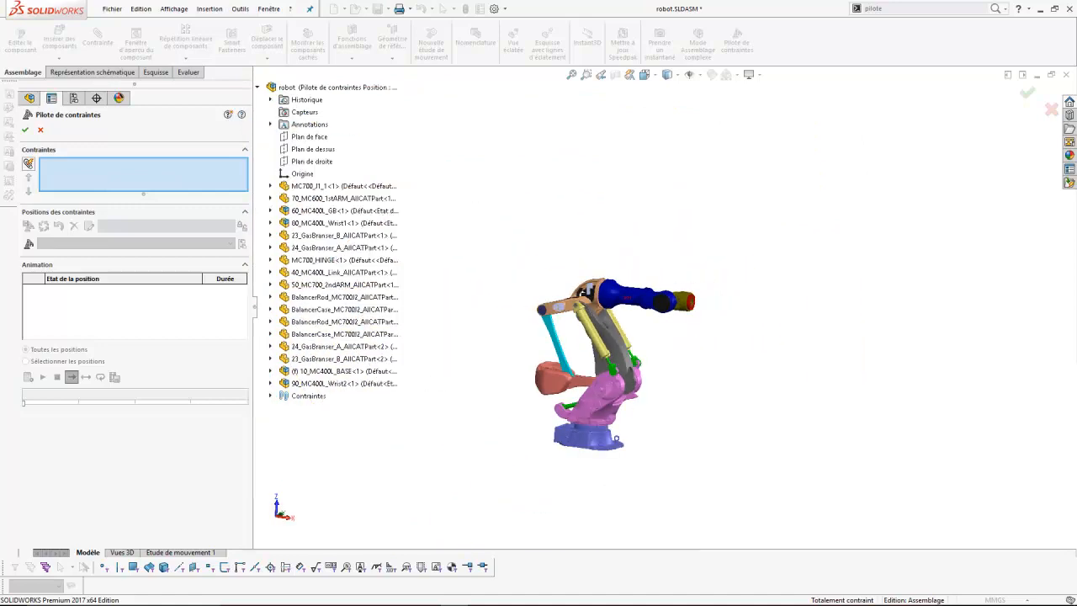
{"action": "left_click", "coordinate": [270, 396]}
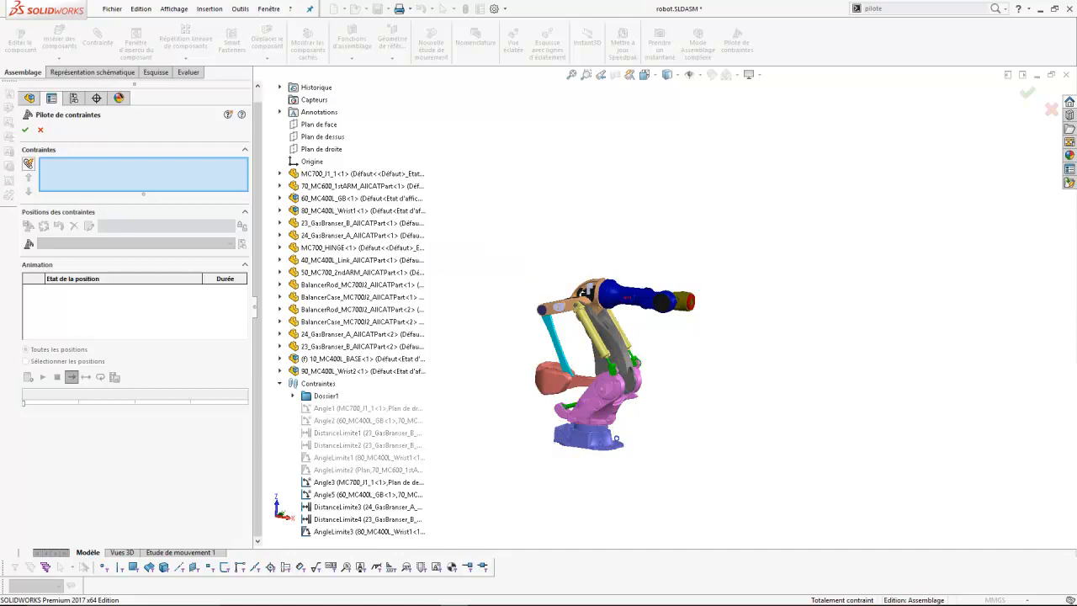
{"action": "left_click", "coordinate": [29, 164]}
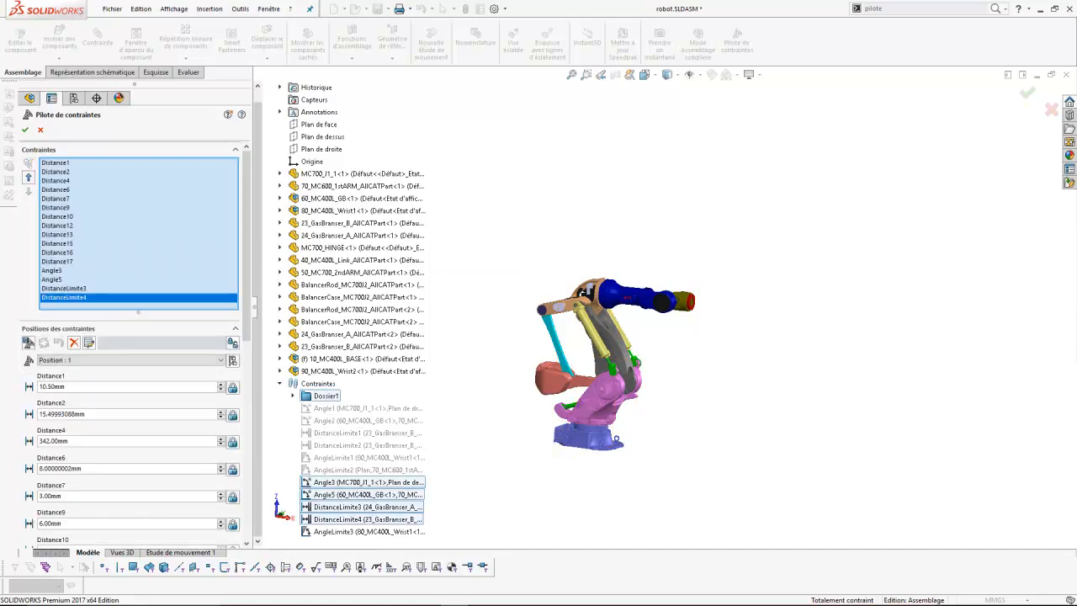
{"action": "left_click", "coordinate": [56, 163]}
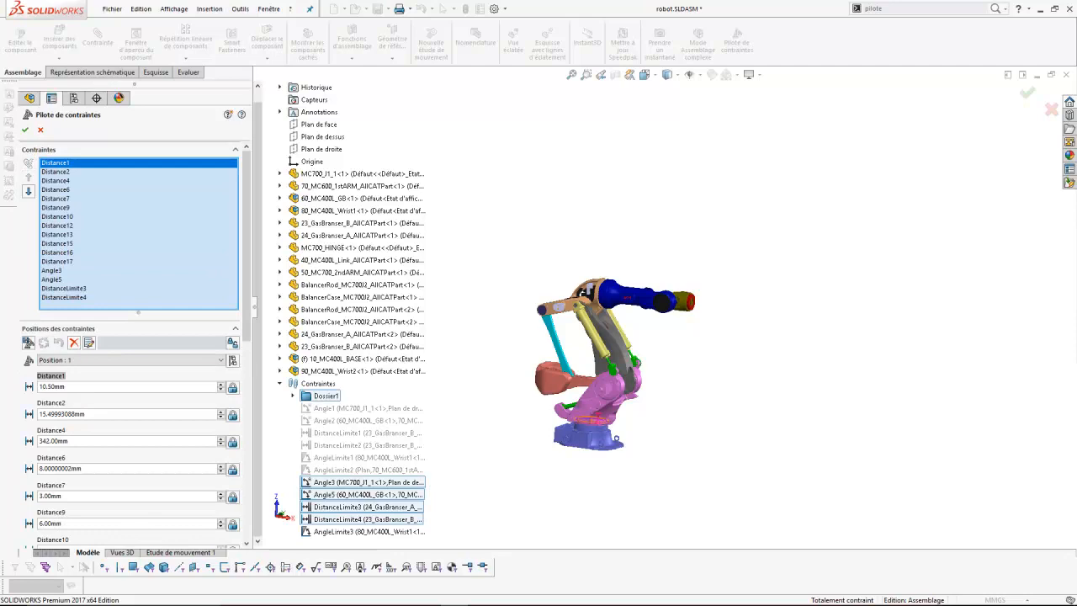
{"action": "left_click", "coordinate": [64, 298]}
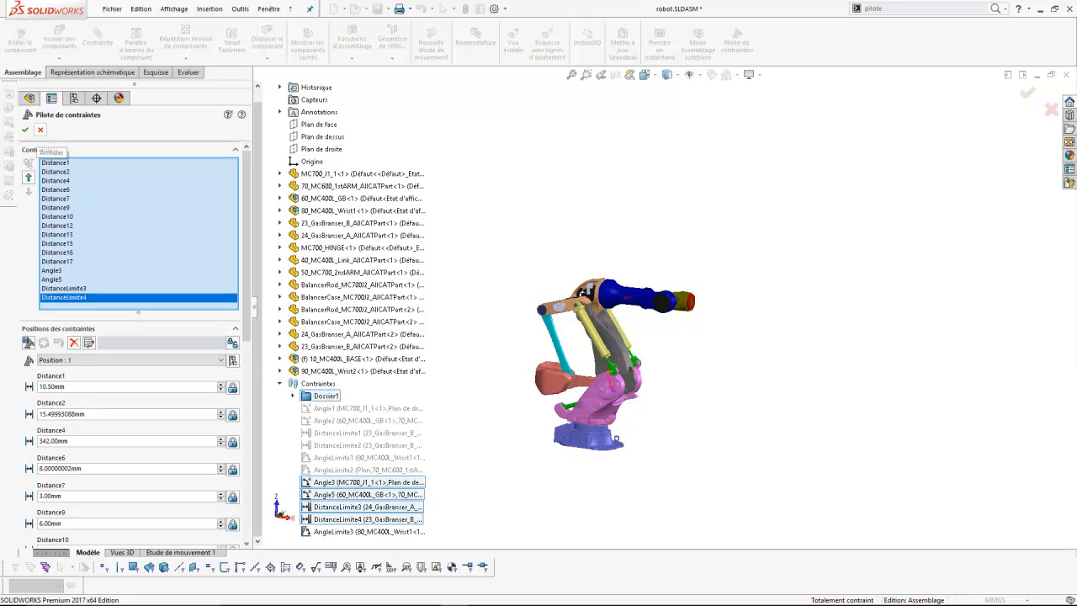
{"action": "left_click", "coordinate": [41, 130]}
Step: Restart the Mate Controller and add the mates Angle3, Angle5, DistanceLimite3, DistanceLimite4 and AngleLimite3
{"action": "left_click", "coordinate": [737, 42]}
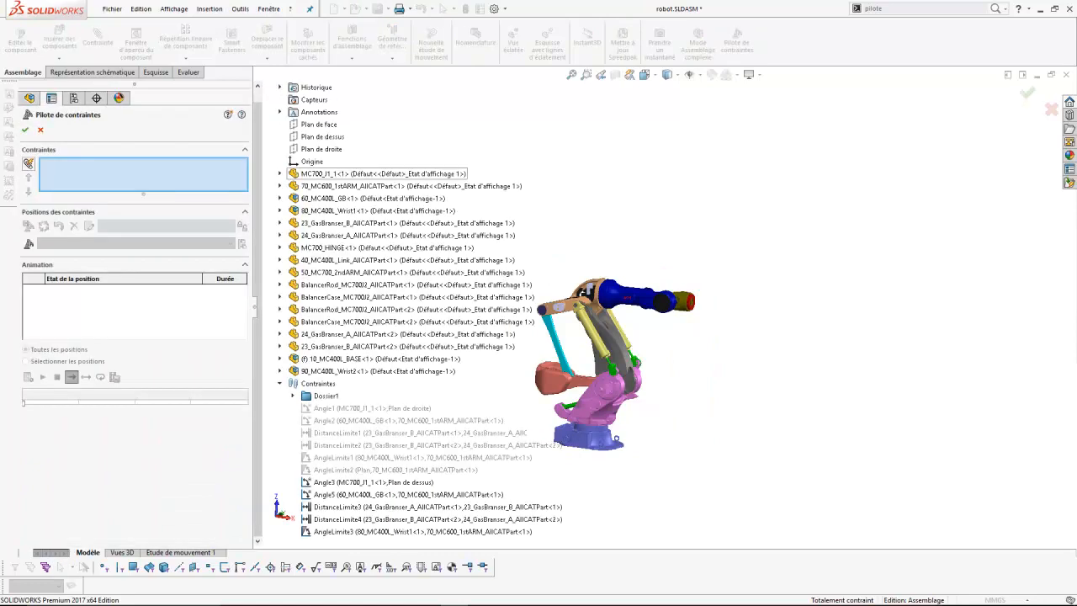
{"action": "left_click", "coordinate": [370, 482]}
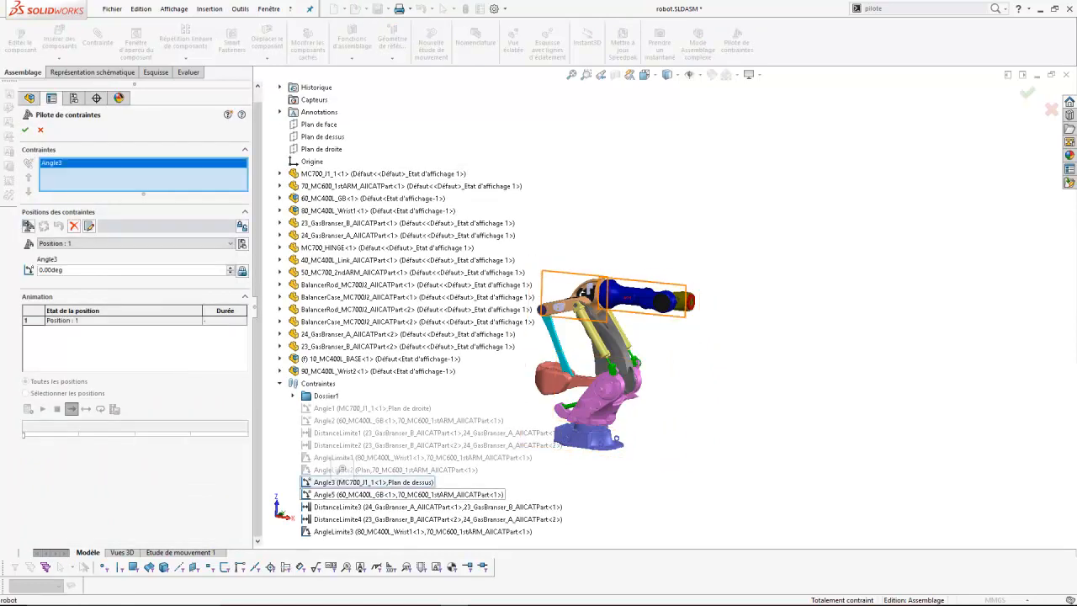
{"action": "left_click", "coordinate": [353, 495]}
{"action": "left_click", "coordinate": [353, 506]}
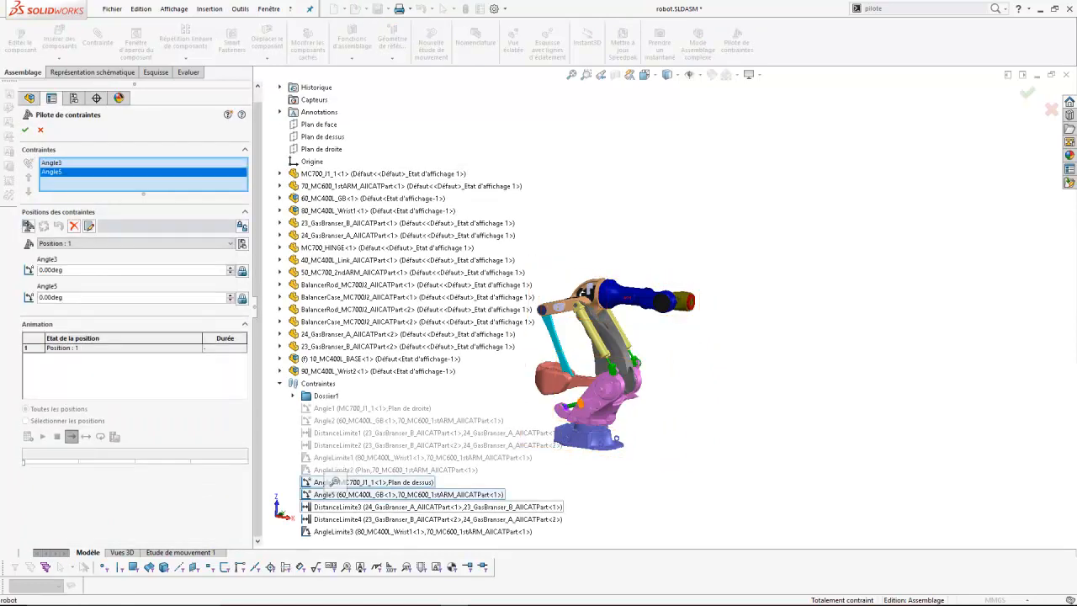
{"action": "left_click", "coordinate": [354, 519]}
{"action": "left_click", "coordinate": [353, 531]}
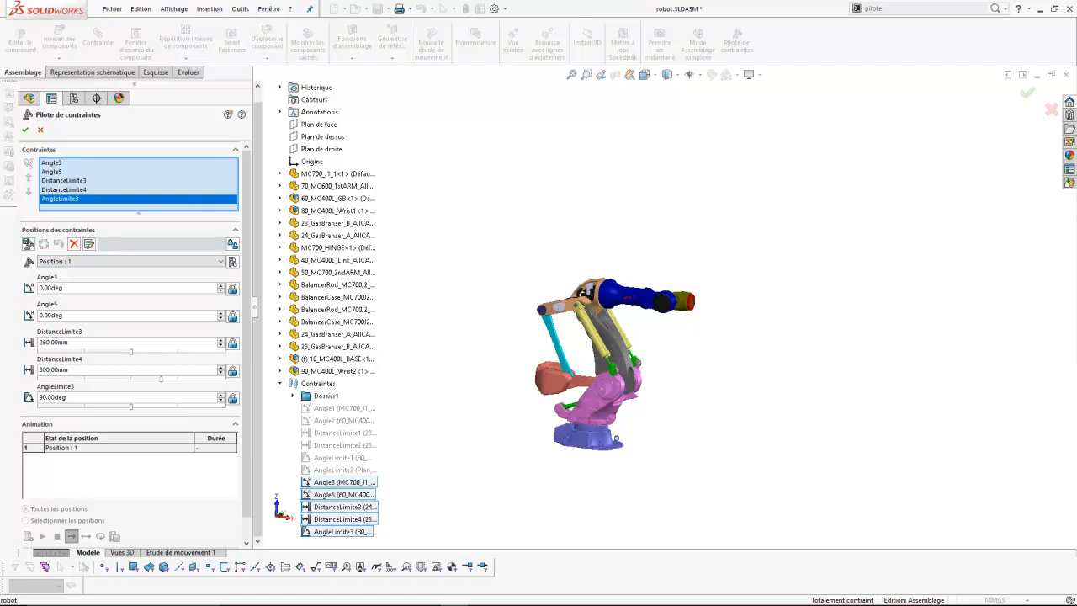
Step: Following the PowerPoint value table, set Angle3 to 90 degrees for Position 1 and update the position
{"action": "key", "text": "alt+Tab"}
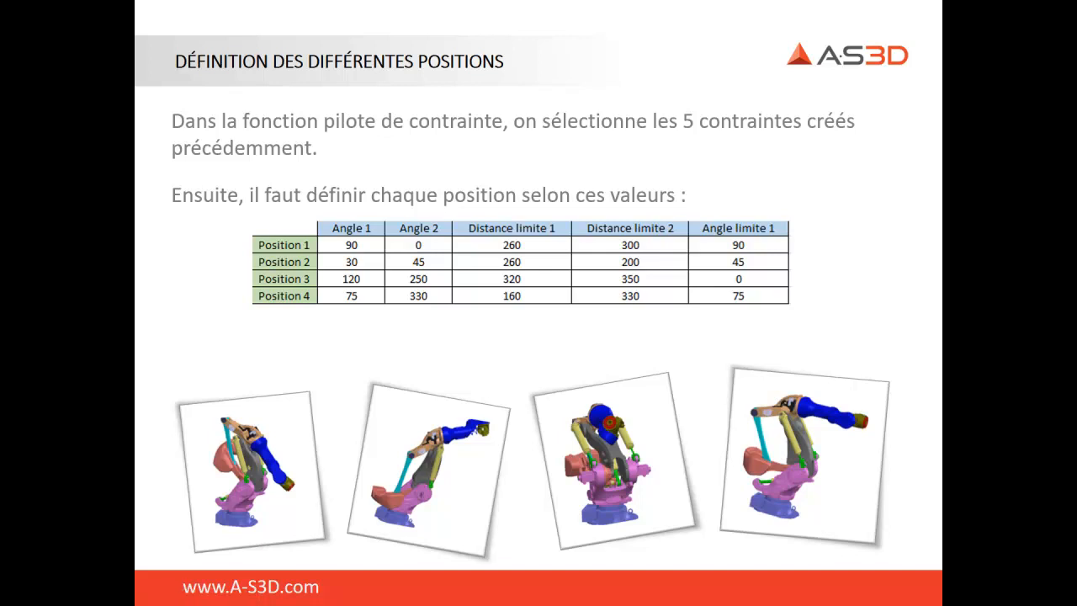
{"action": "key", "text": "alt+Tab"}
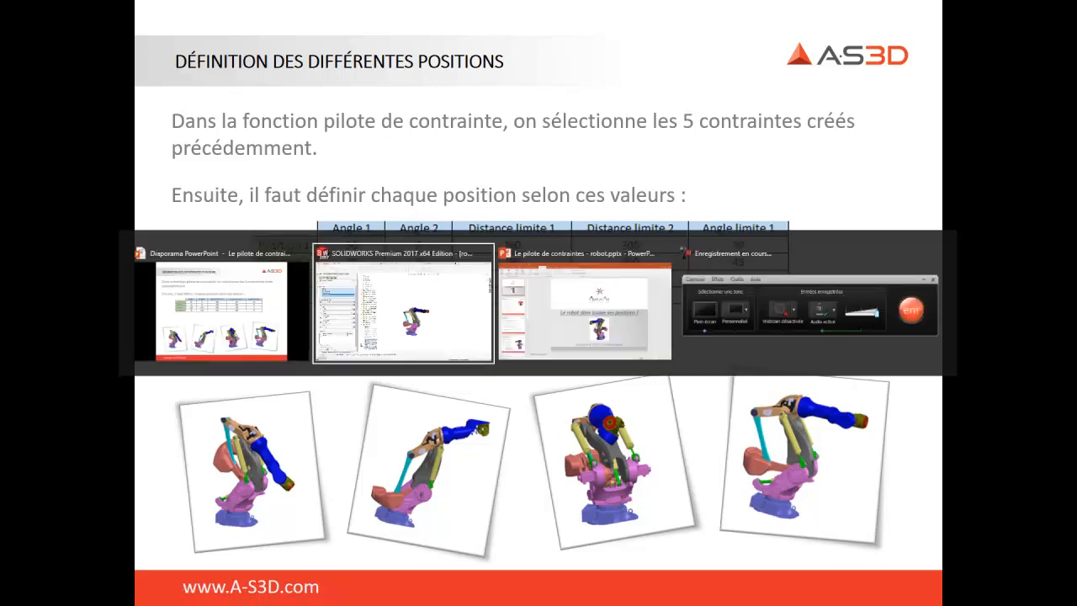
{"action": "double_click", "coordinate": [52, 287]}
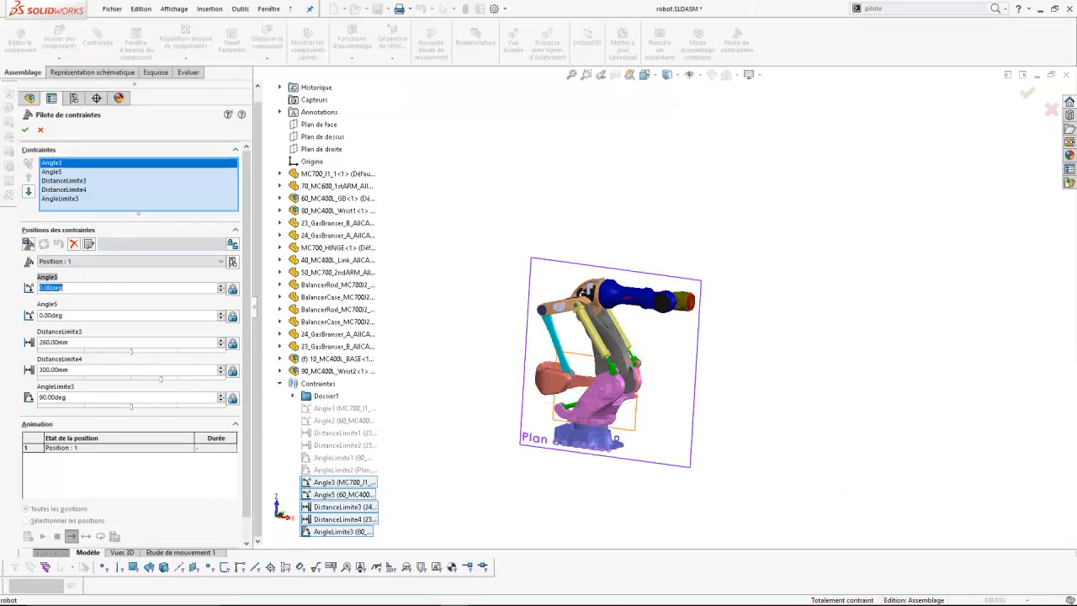
{"action": "type", "text": "9"}
{"action": "double_click", "coordinate": [53, 343]}
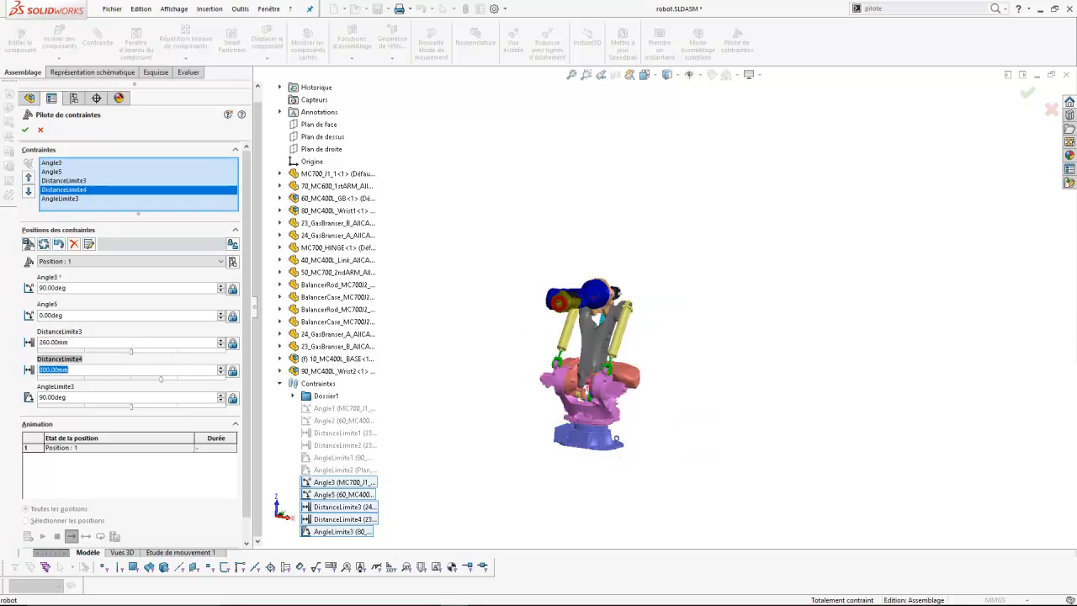
{"action": "key", "text": "alt+Tab"}
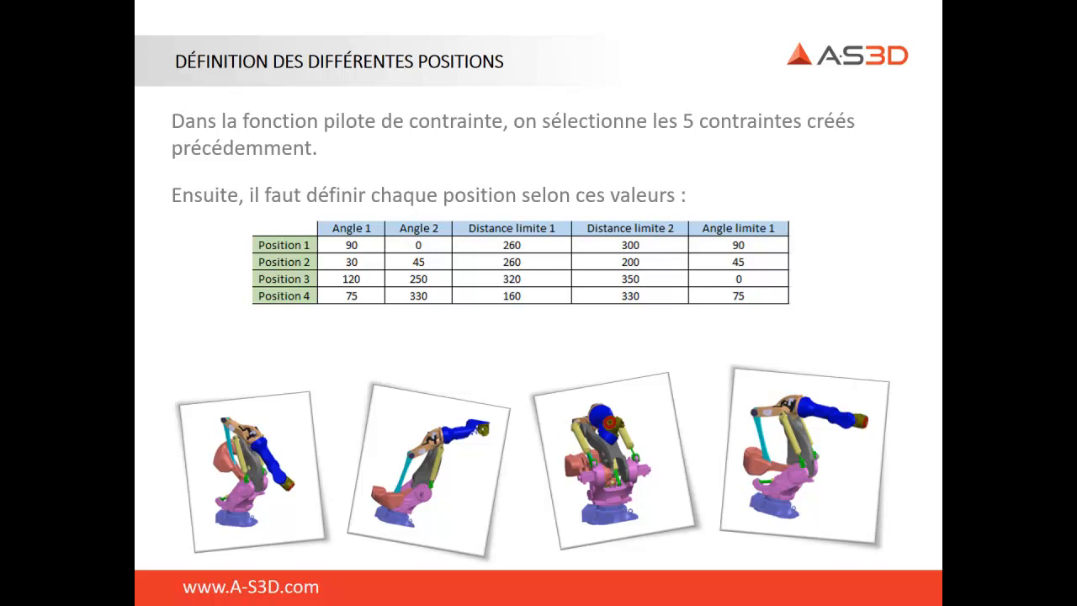
{"action": "key", "text": "alt+Tab"}
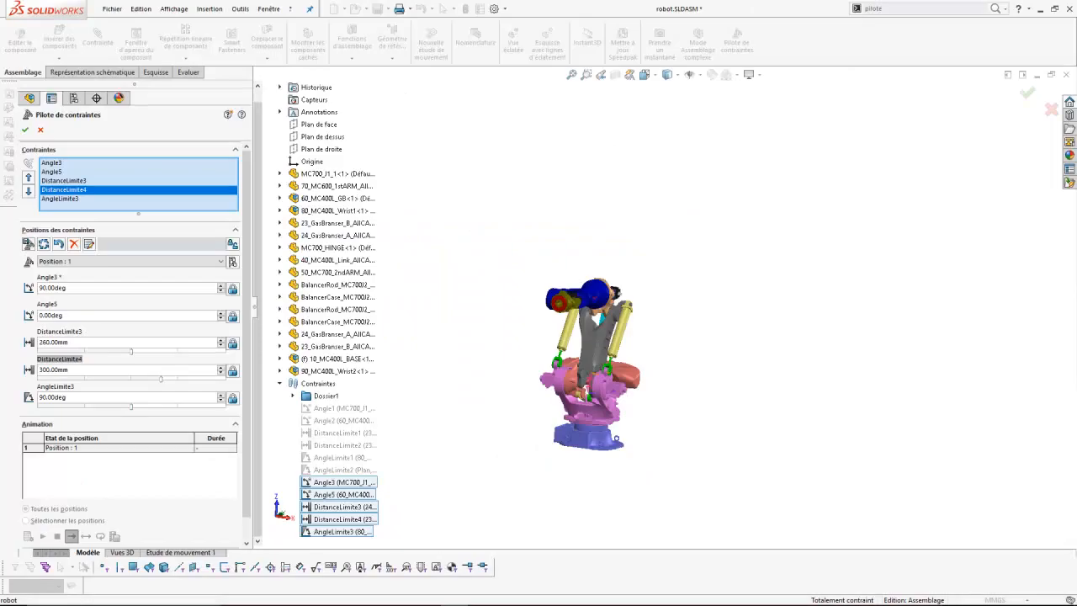
{"action": "left_click", "coordinate": [67, 397]}
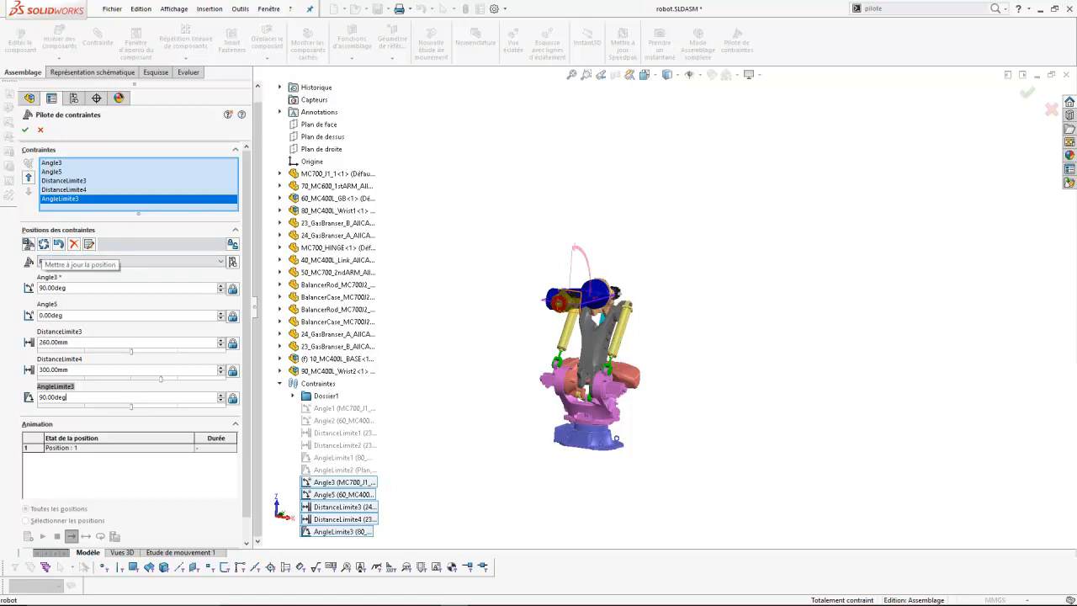
{"action": "left_click", "coordinate": [44, 244]}
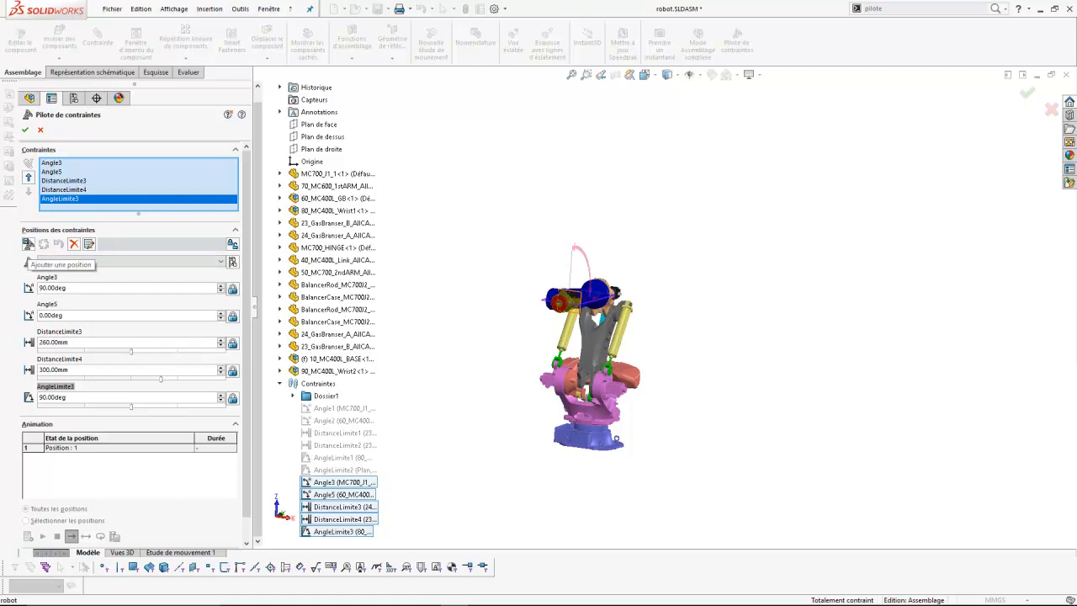
Step: Add a mate position named "Position : 2" and set its Angle3 to 30 degrees as in the PowerPoint table
{"action": "left_click", "coordinate": [29, 244]}
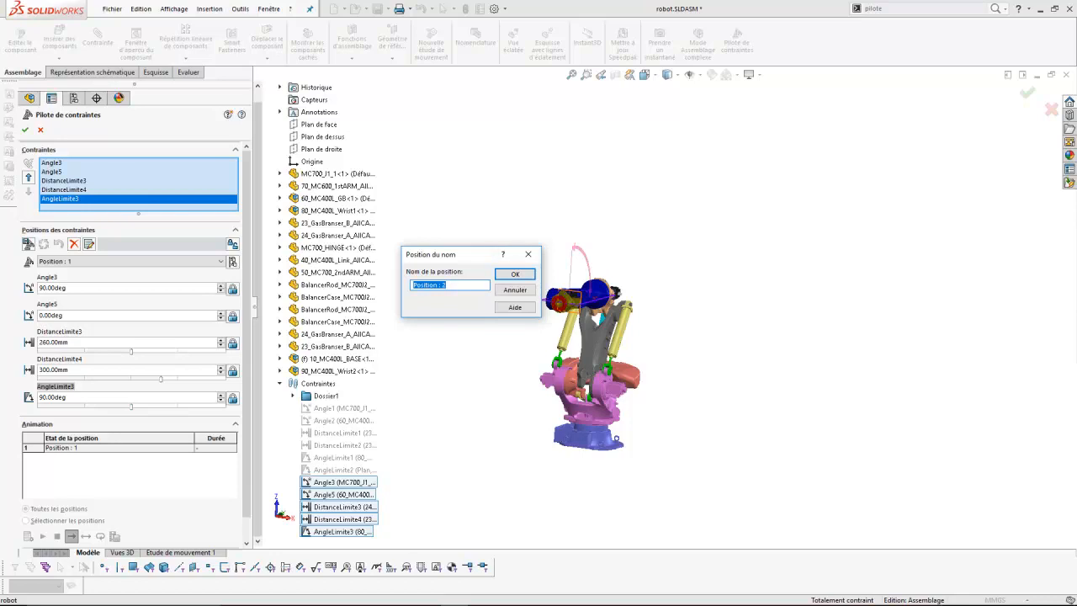
{"action": "key", "text": "Return"}
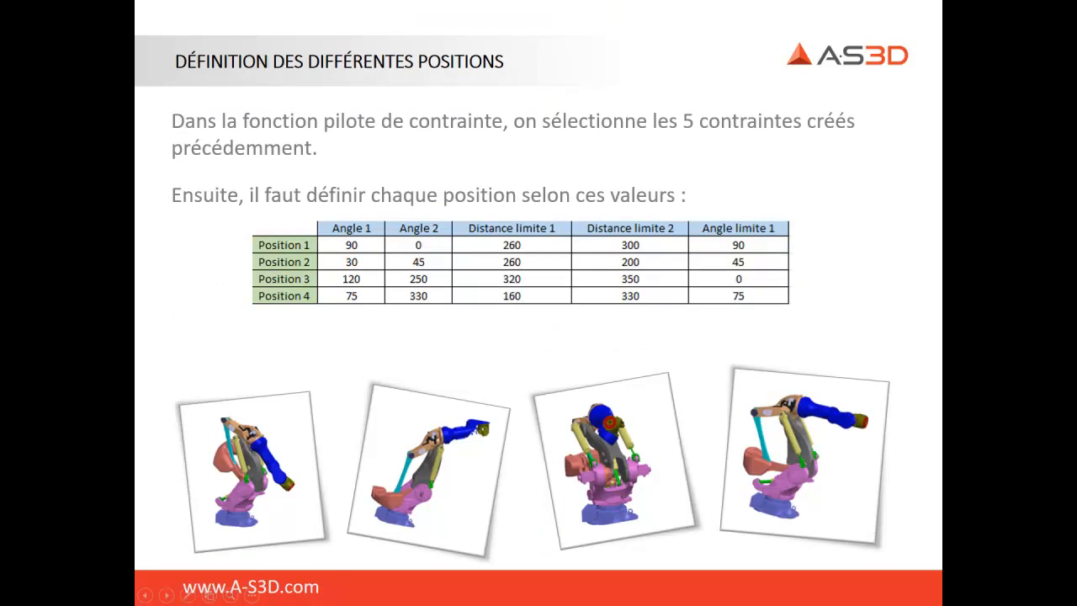
{"action": "key", "text": "alt+Tab"}
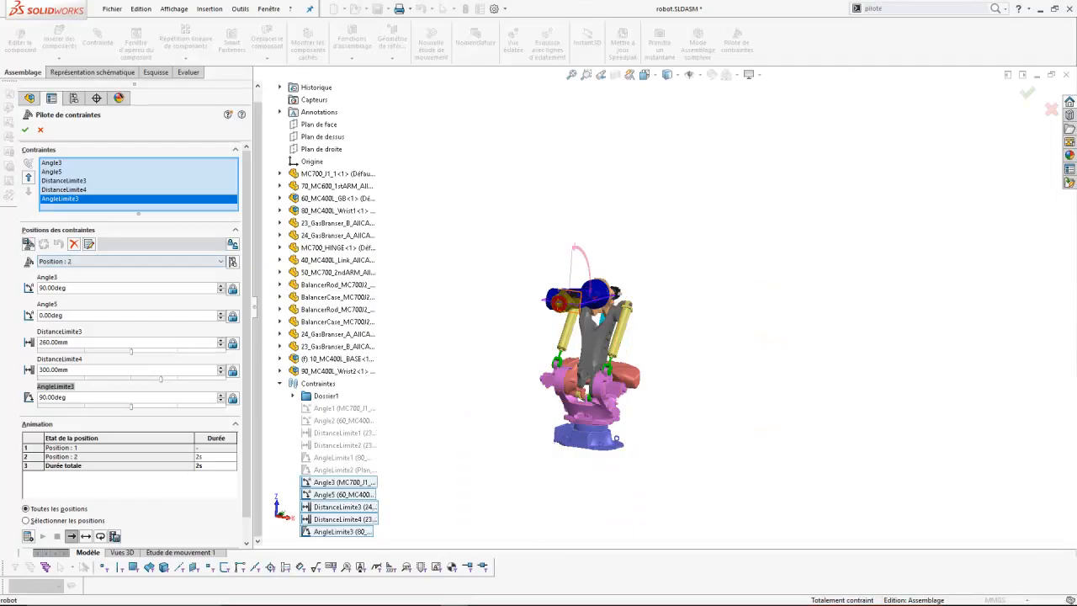
{"action": "double_click", "coordinate": [52, 288]}
{"action": "type", "text": "30"}
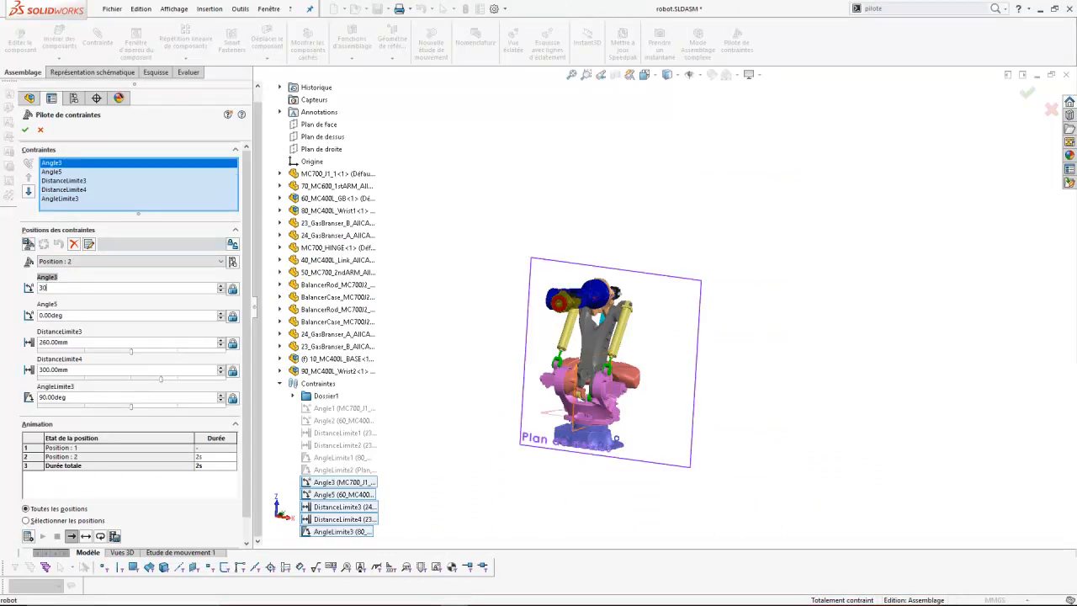
{"action": "key", "text": "Return"}
Step: Consult the PowerPoint value table and set Angle5 to 45 degrees for Position 2
{"action": "key", "text": "alt+Tab"}
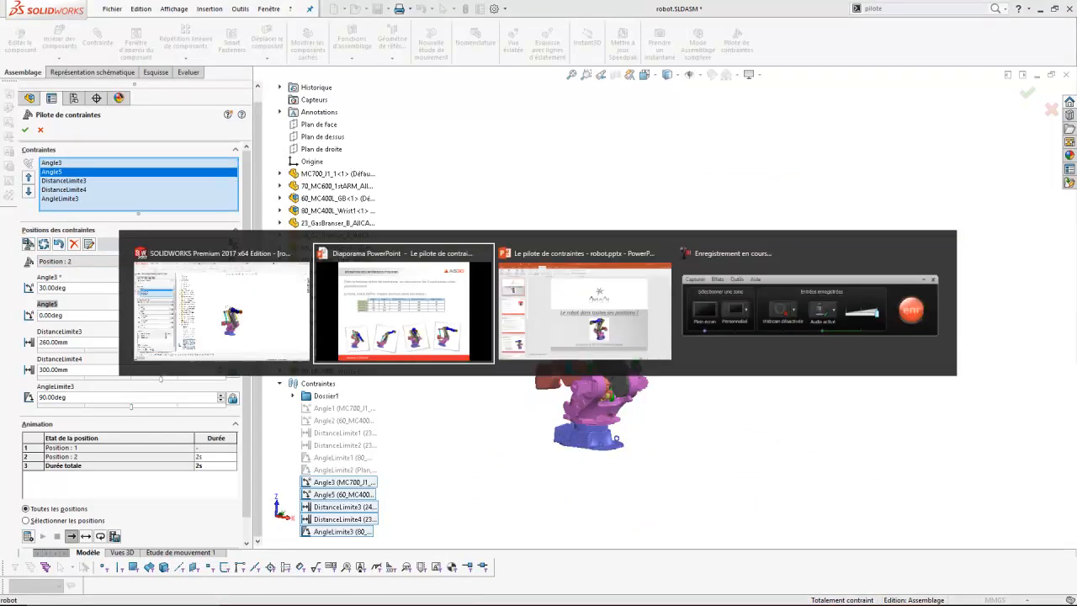
{"action": "key", "text": "alt+Tab"}
{"action": "double_click", "coordinate": [52, 316]}
{"action": "type", "text": "45"}
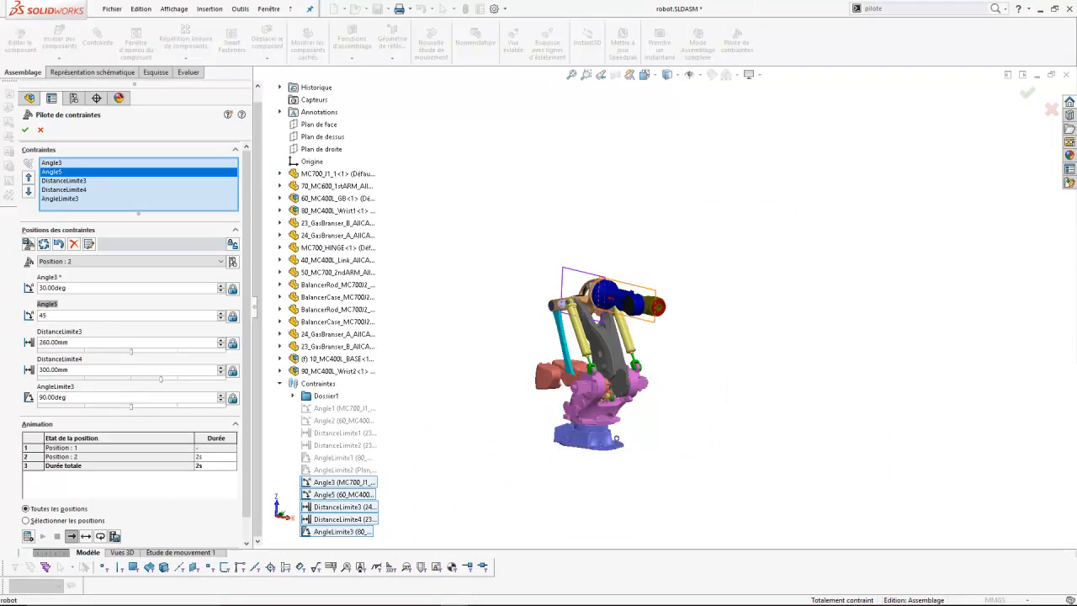
{"action": "key", "text": "Tab"}
Step: Check the limit distances in the PowerPoint table and set DistanceLimite4 to 200 mm for Position 2
{"action": "key", "text": "alt+Tab"}
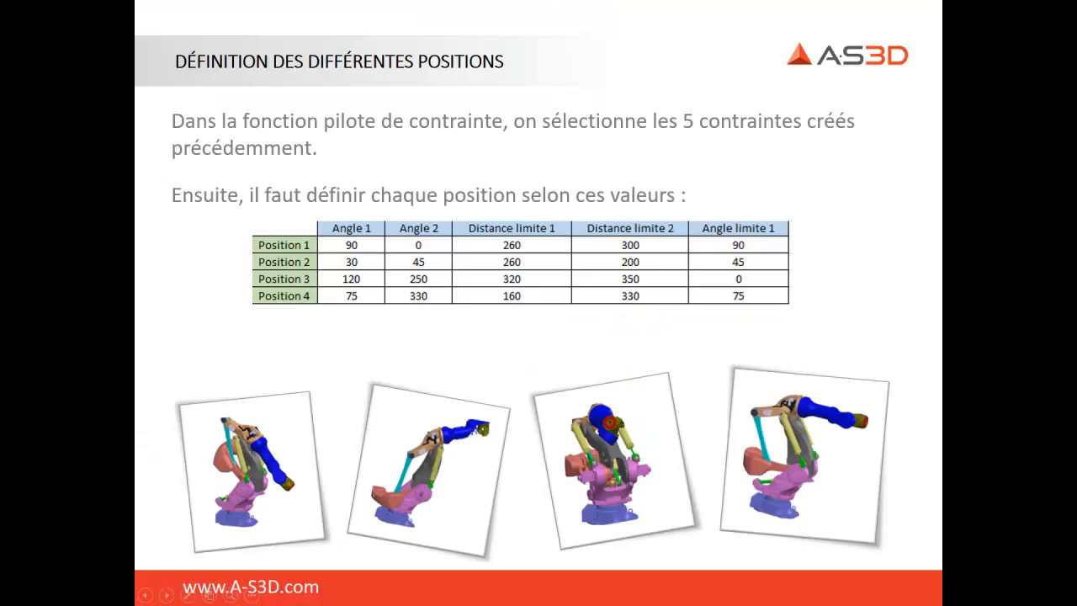
{"action": "key", "text": "alt+Tab"}
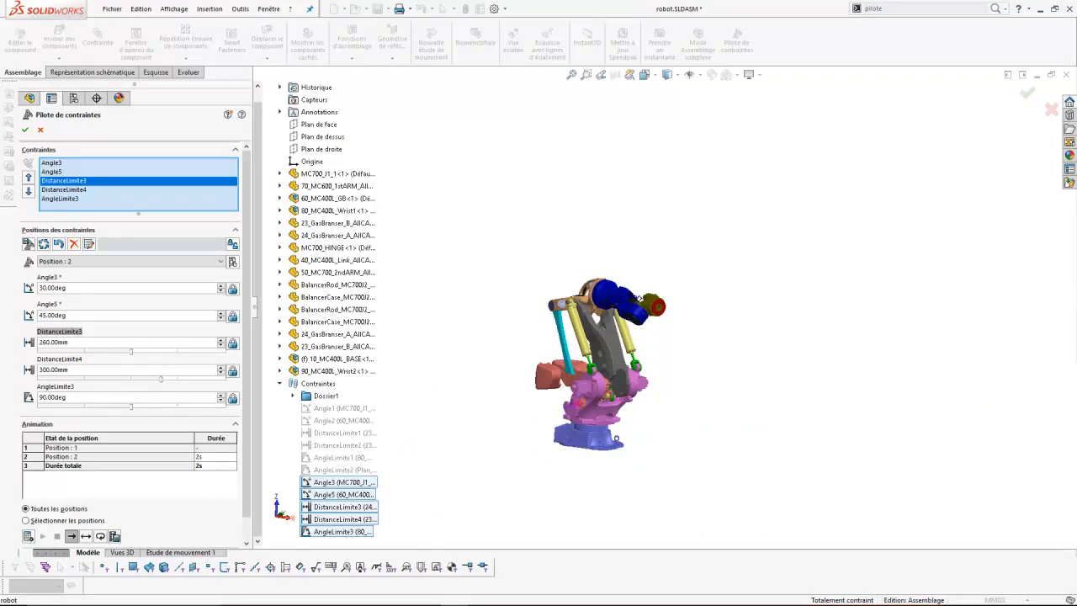
{"action": "key", "text": "Tab"}
{"action": "type", "text": "22"}
{"action": "key", "text": "BackSpace"}
{"action": "type", "text": "0"}
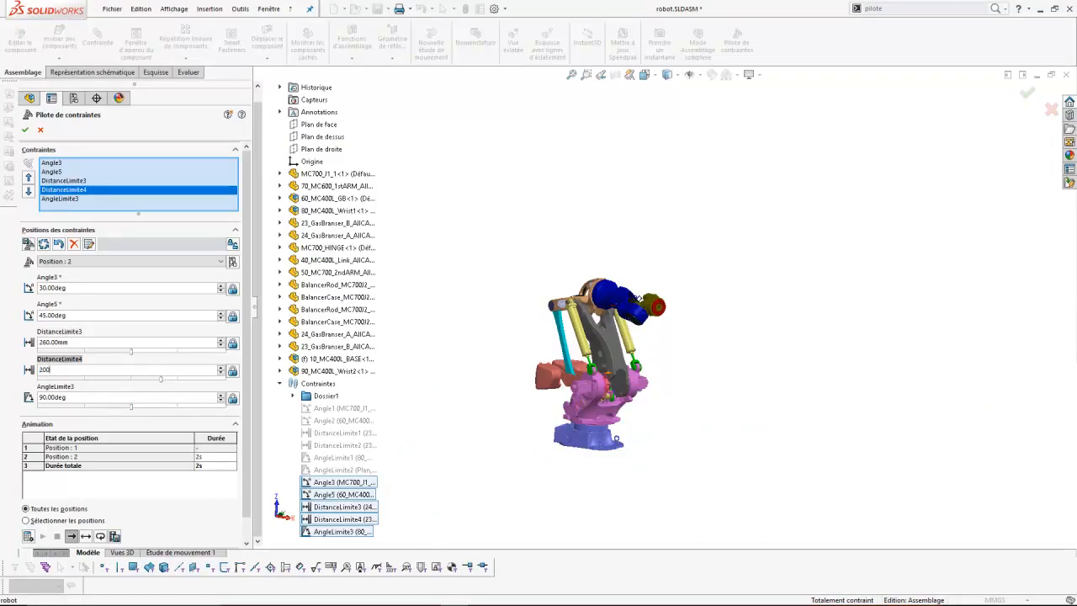
{"action": "type", "text": "0"}
{"action": "key", "text": "Tab"}
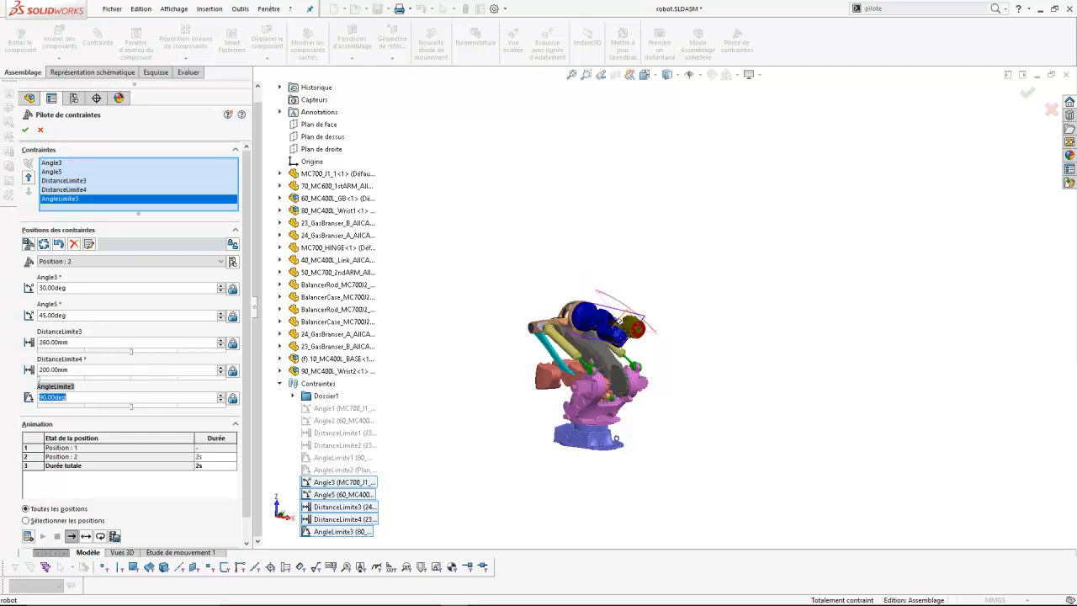
Step: Set AngleLimite3 to 45 degrees, check the values against the PowerPoint table, and update Position 2
{"action": "key", "text": "alt+Tab"}
{"action": "key", "text": "alt+Tab"}
{"action": "key", "text": "ctrl+a"}
{"action": "type", "text": "45"}
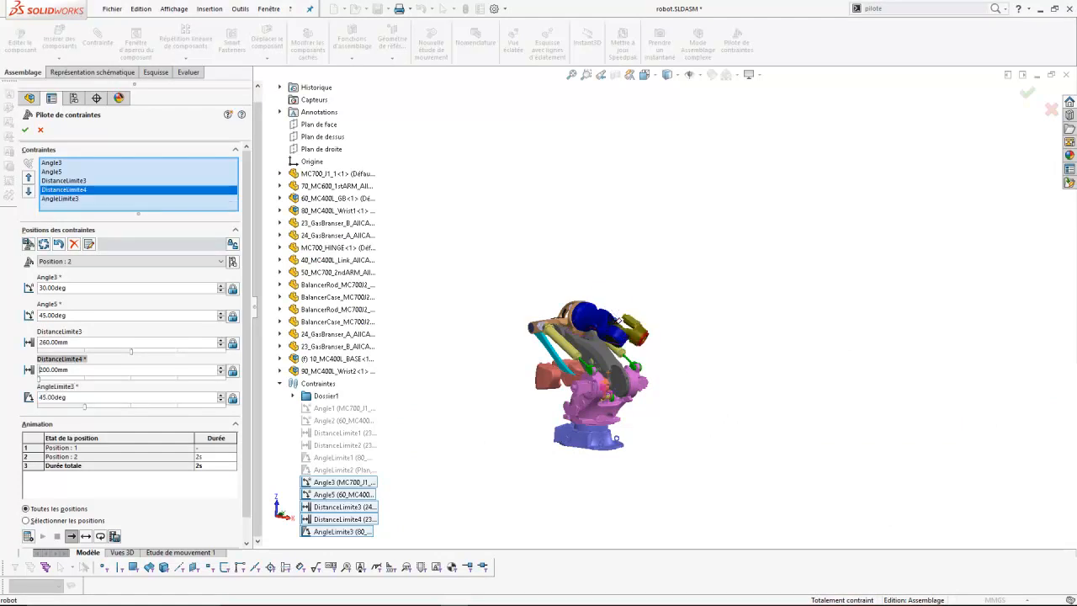
{"action": "key", "text": "alt+Tab"}
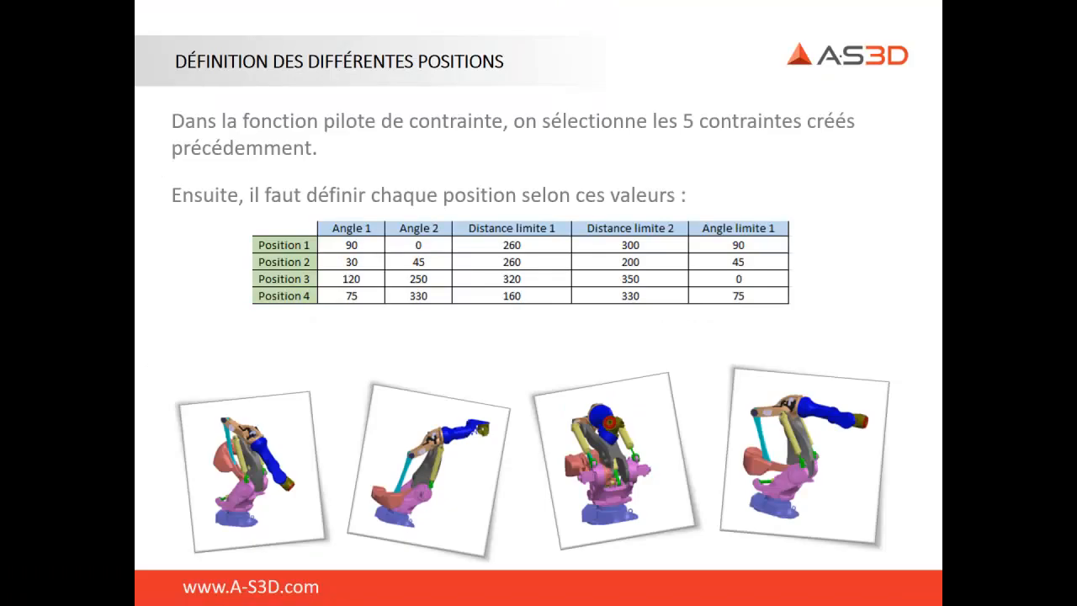
{"action": "key", "text": "alt+Tab"}
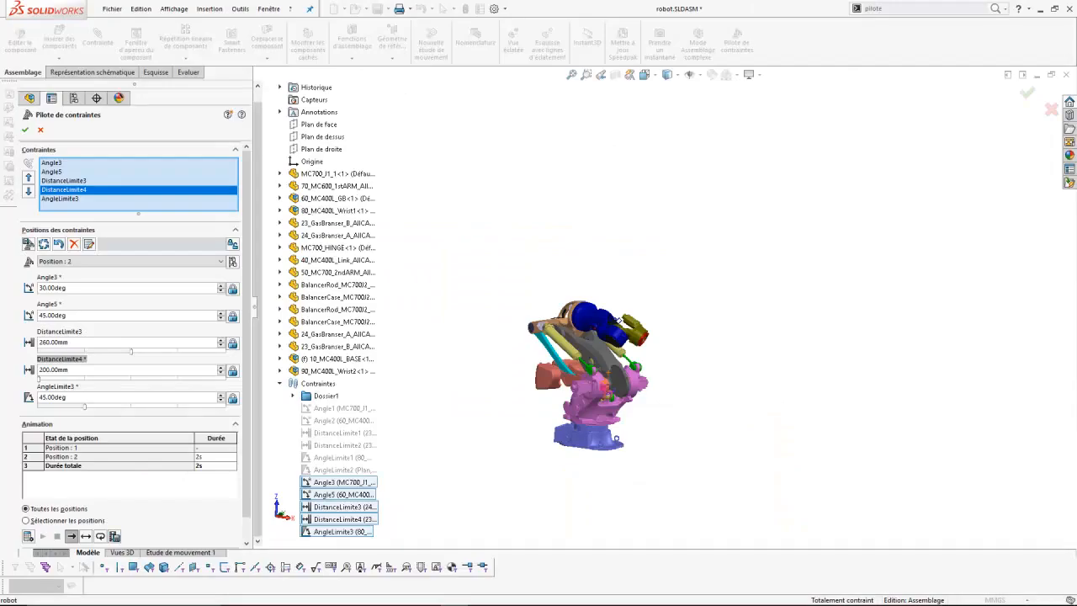
{"action": "left_click", "coordinate": [44, 244]}
{"action": "left_click", "coordinate": [131, 262]}
{"action": "left_click", "coordinate": [131, 262]}
Step: Add a mate position named "Position : 3" and check its values in the PowerPoint table
{"action": "left_click", "coordinate": [28, 244]}
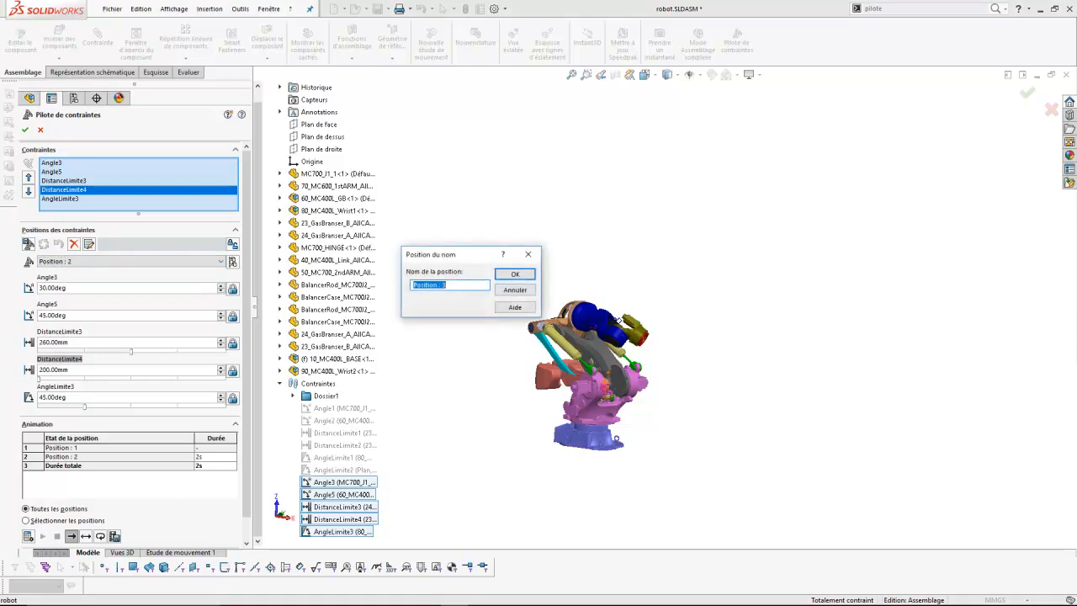
{"action": "left_click", "coordinate": [515, 274]}
{"action": "key", "text": "alt+Tab"}
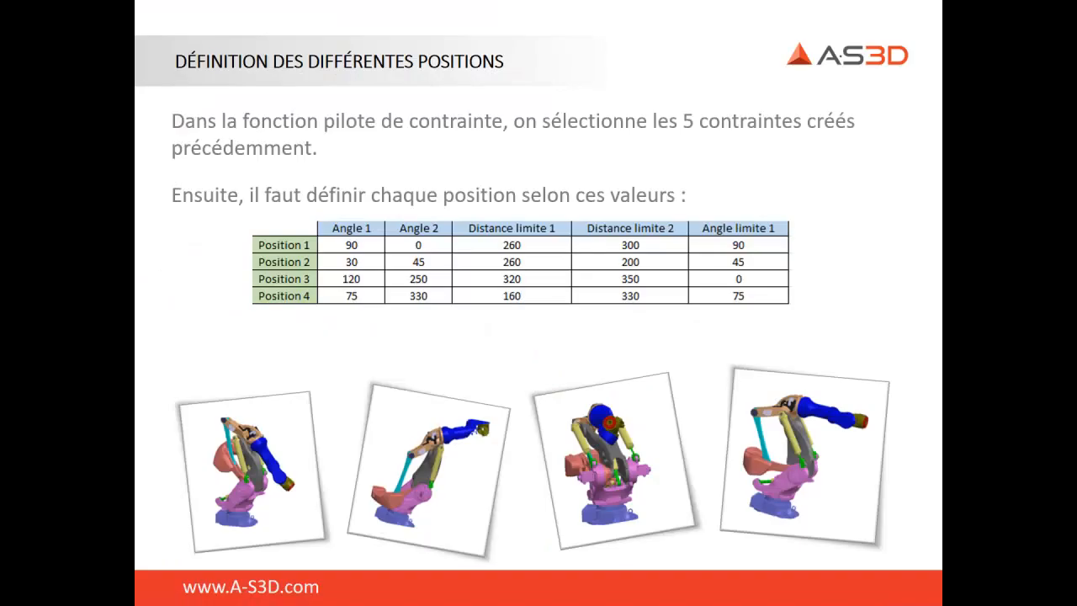
{"action": "key", "text": "alt+Tab"}
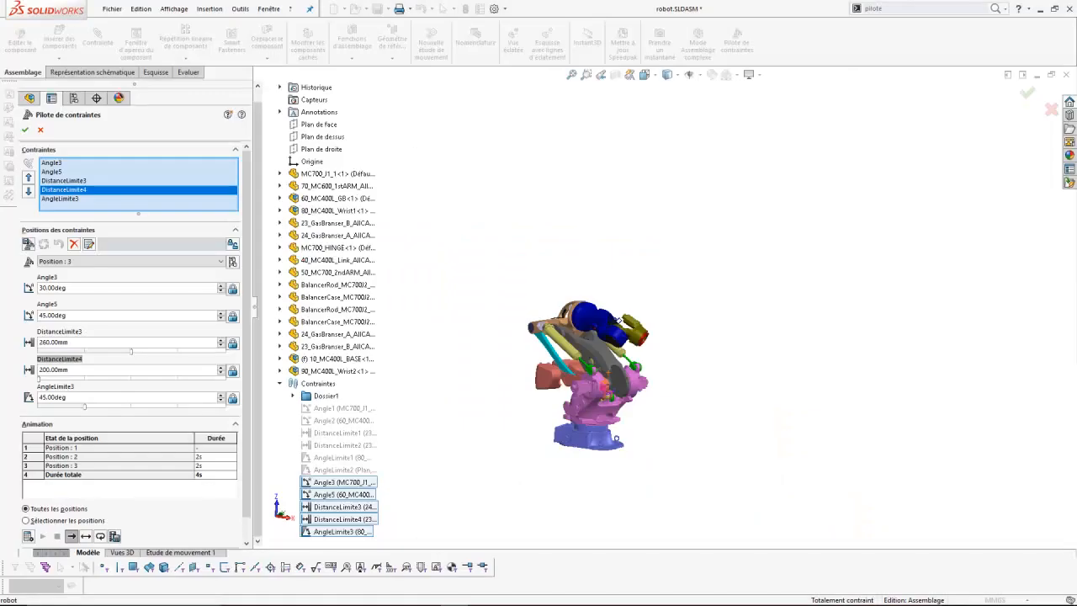
Step: Set Angle3 to 120 degrees and Angle5 to 250 degrees for Position 3
{"action": "type", "text": "120"}
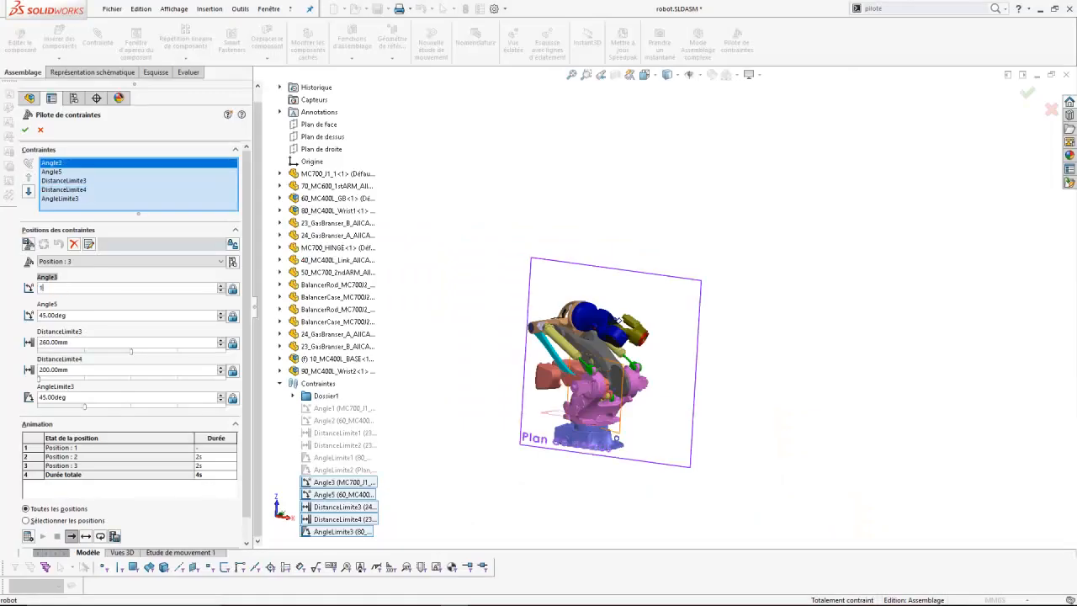
{"action": "key", "text": "Tab"}
{"action": "type", "text": "250"}
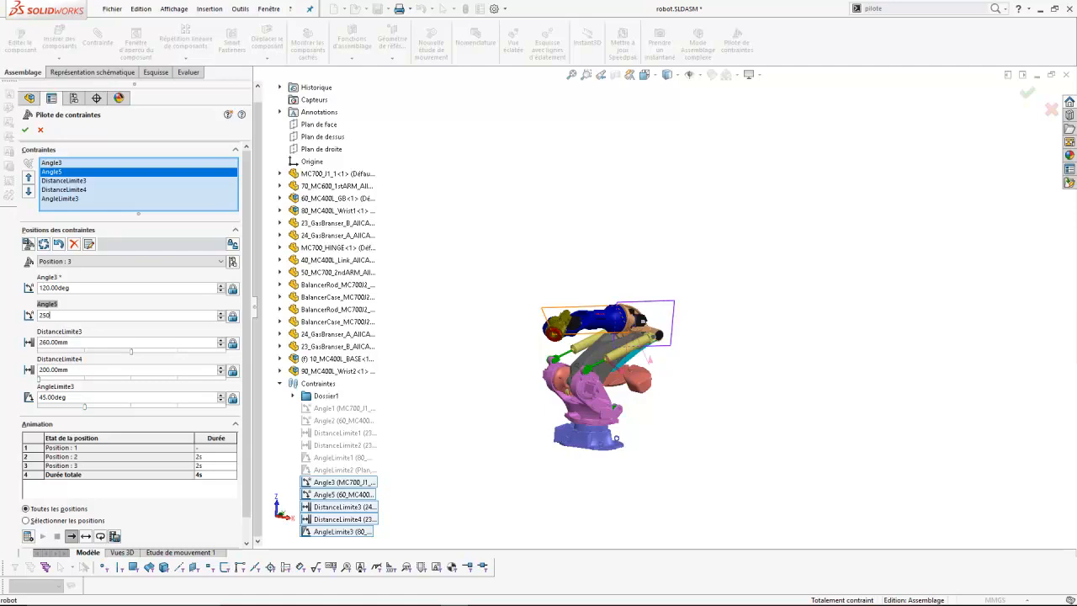
{"action": "key", "text": "Tab"}
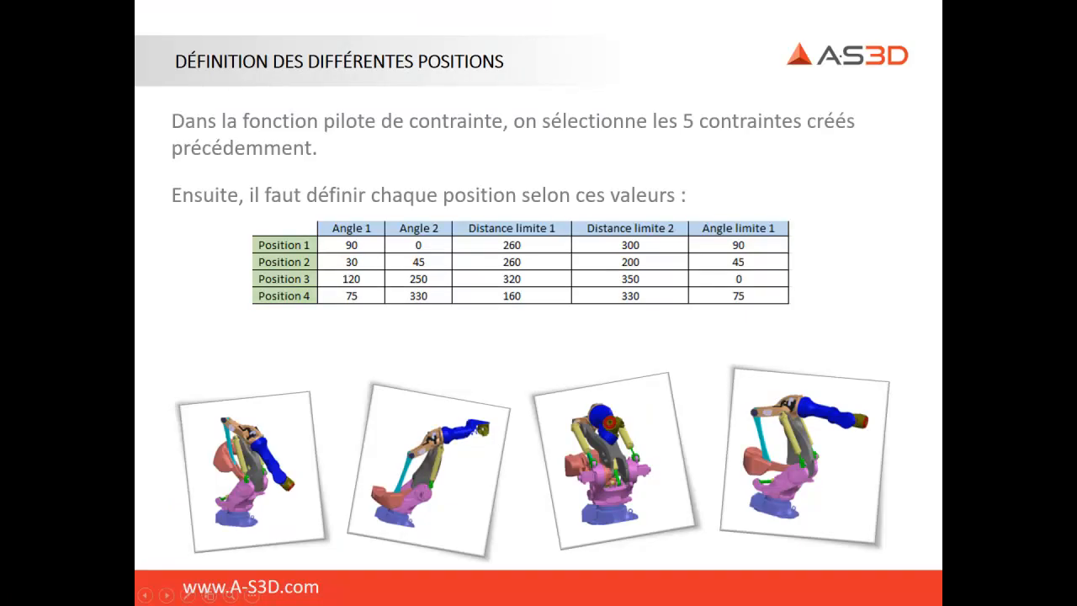
Step: Set DistanceLimite3 to 320 mm and DistanceLimite4 to 350 mm for Position 3, following the PowerPoint table
{"action": "key", "text": "alt+Tab"}
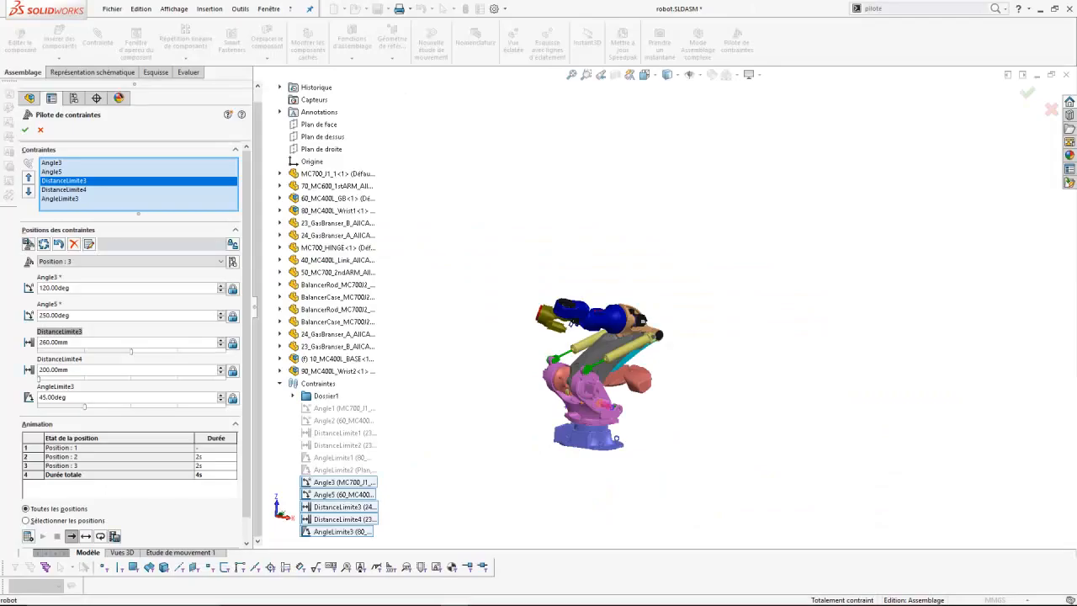
{"action": "double_click", "coordinate": [54, 342]}
{"action": "type", "text": "320"}
{"action": "key", "text": "Tab"}
{"action": "type", "text": "350"}
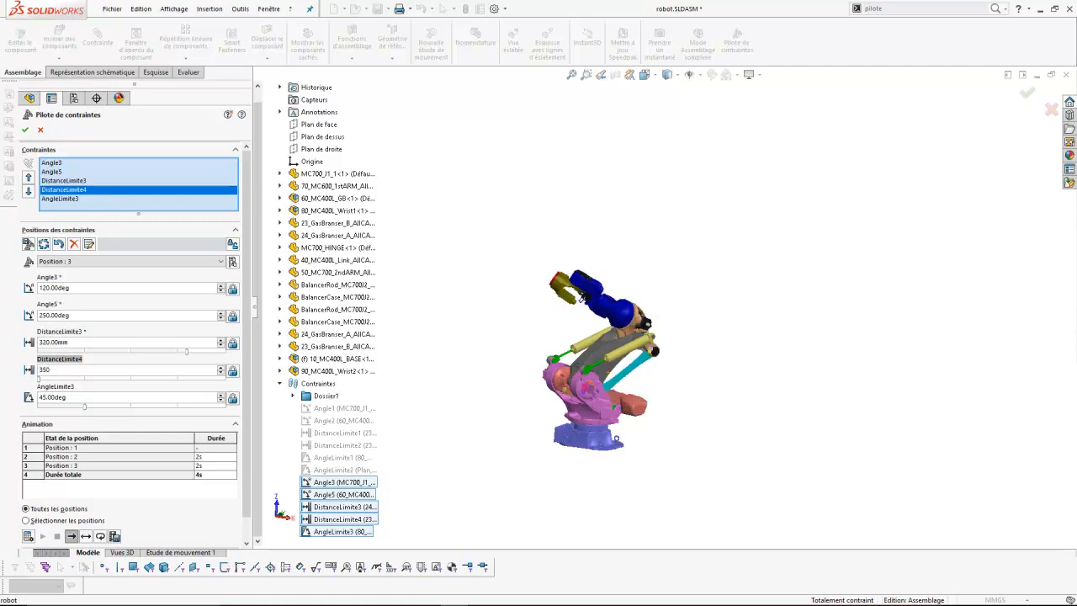
{"action": "key", "text": "Tab"}
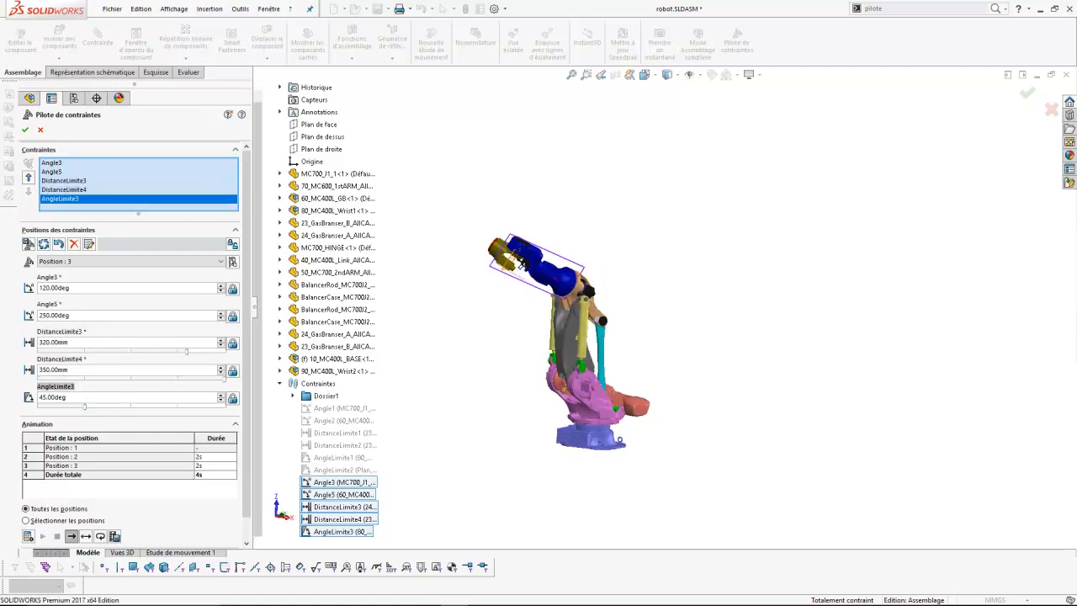
Step: Set AngleLimite3 to 0 degrees and update Position 3 with its new values
{"action": "middle_click_drag", "start_coordinate": [589, 361], "coordinate": [673, 361]}
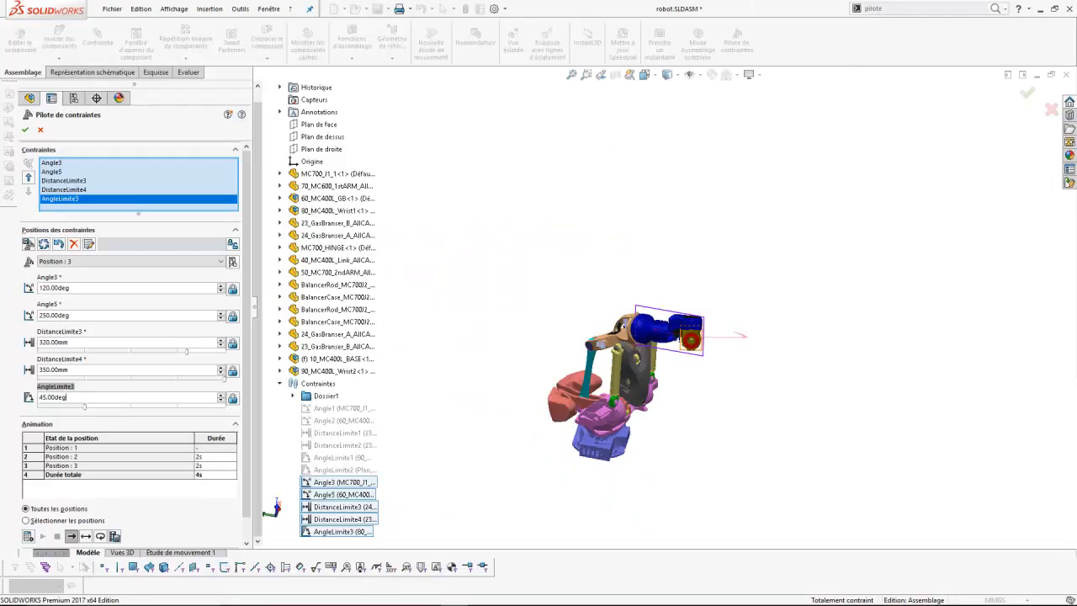
{"action": "double_click", "coordinate": [59, 397]}
{"action": "type", "text": "0"}
{"action": "key", "text": "Return"}
{"action": "left_click", "coordinate": [126, 260]}
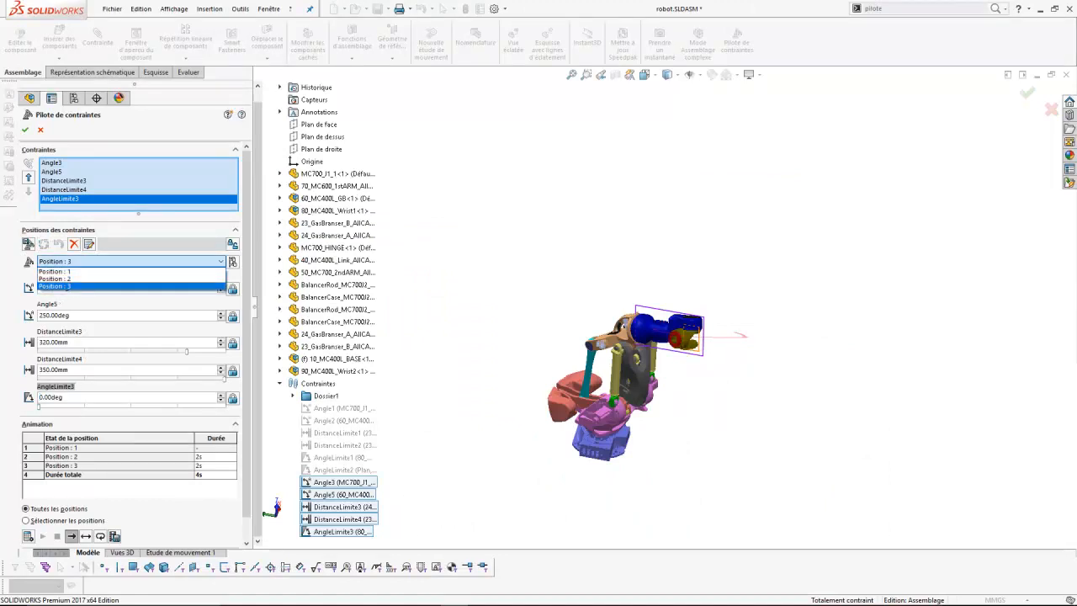
Step: Add a mate position named "Position : 4" and look up its values in the PowerPoint table
{"action": "left_click", "coordinate": [29, 244]}
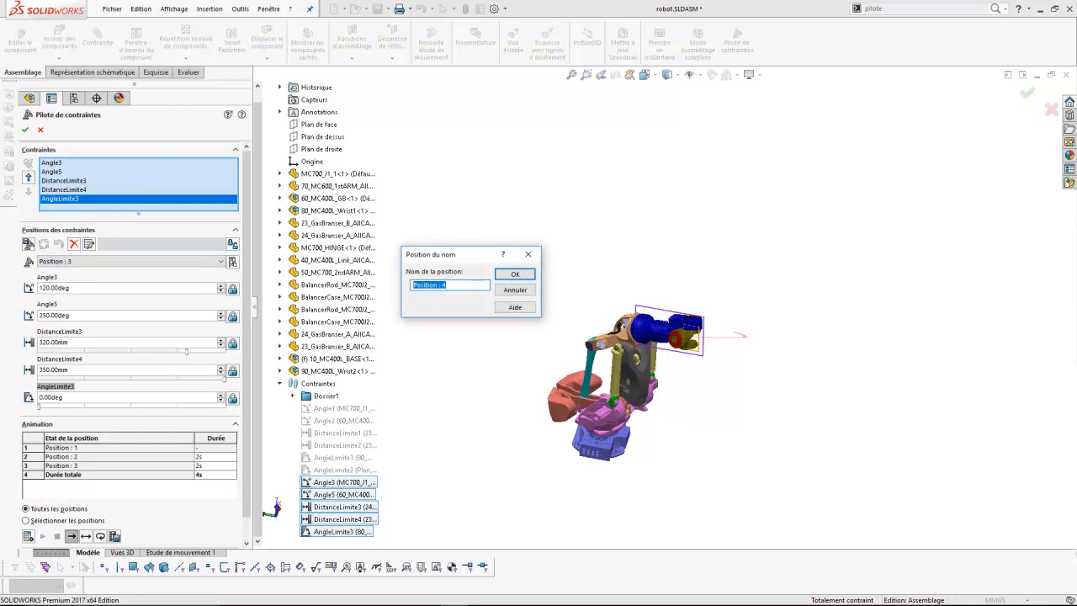
{"action": "left_click", "coordinate": [514, 273]}
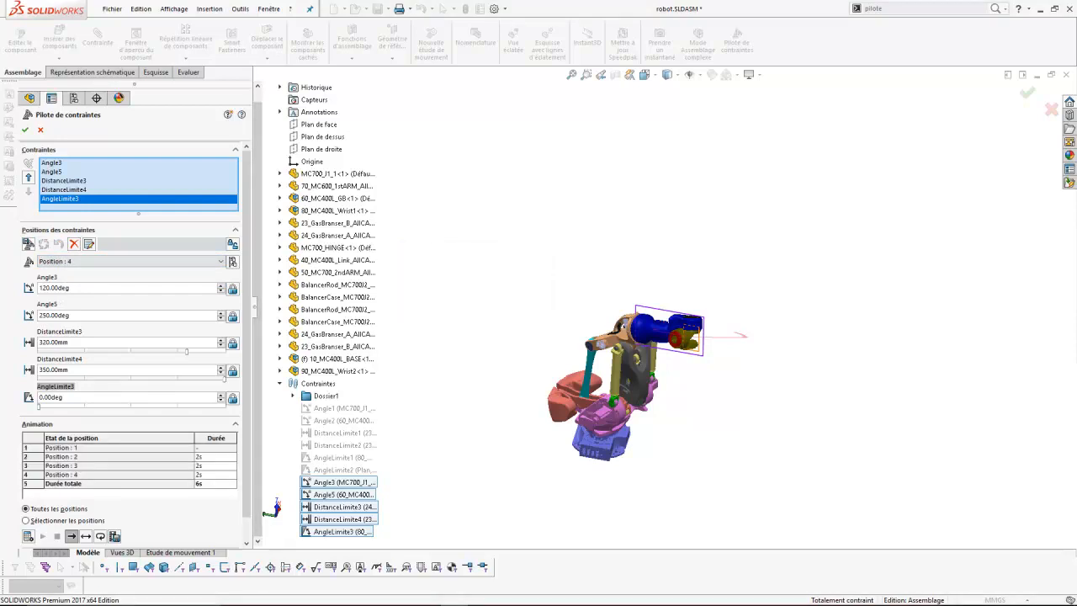
{"action": "key", "text": "alt+Tab"}
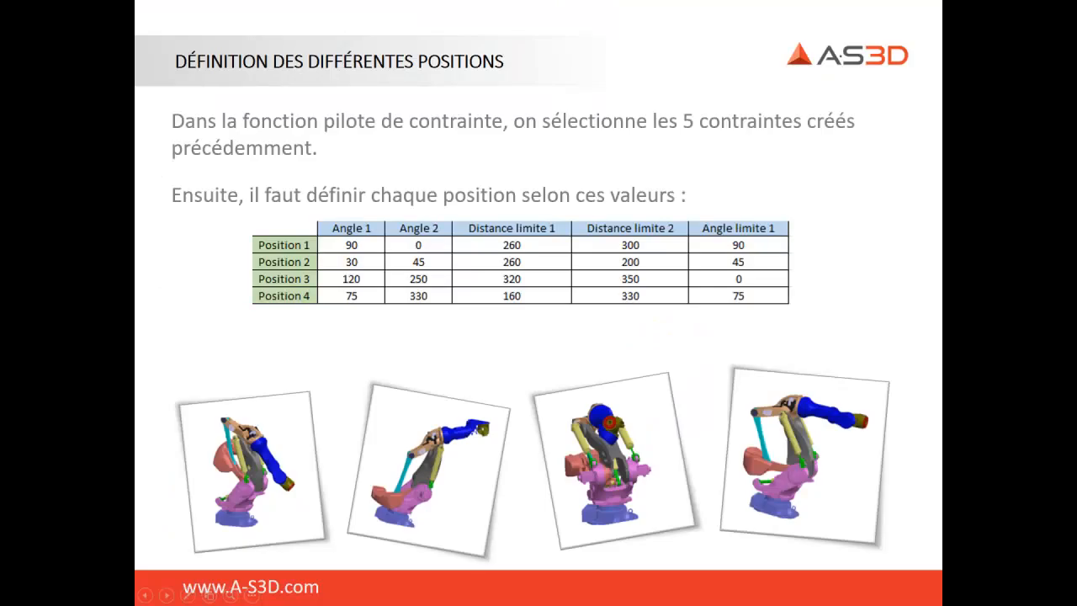
{"action": "key", "text": "alt+Tab"}
Step: Set Angle3 to 75 degrees and Angle5 to 330 degrees for Position 4
{"action": "double_click", "coordinate": [56, 288]}
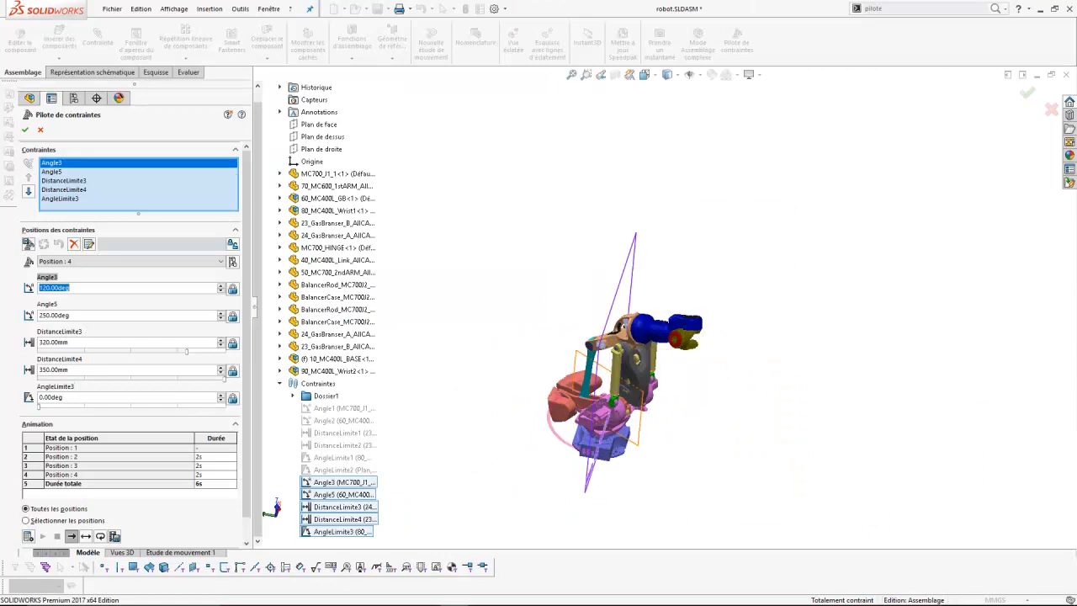
{"action": "type", "text": "75"}
{"action": "key", "text": "Tab"}
{"action": "type", "text": "330"}
{"action": "key", "text": "Tab"}
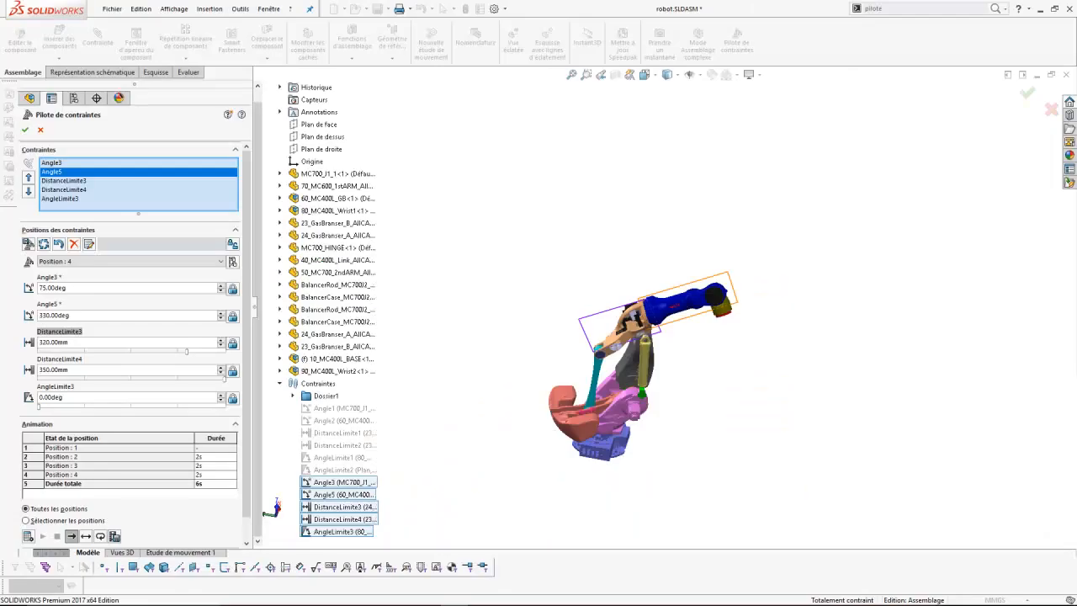
Step: Set DistanceLimite3 to 160 mm and DistanceLimite4 to 330 mm for Position 4
{"action": "key", "text": "ctrl+a"}
{"action": "type", "text": "160"}
{"action": "key", "text": "Tab"}
{"action": "type", "text": "330"}
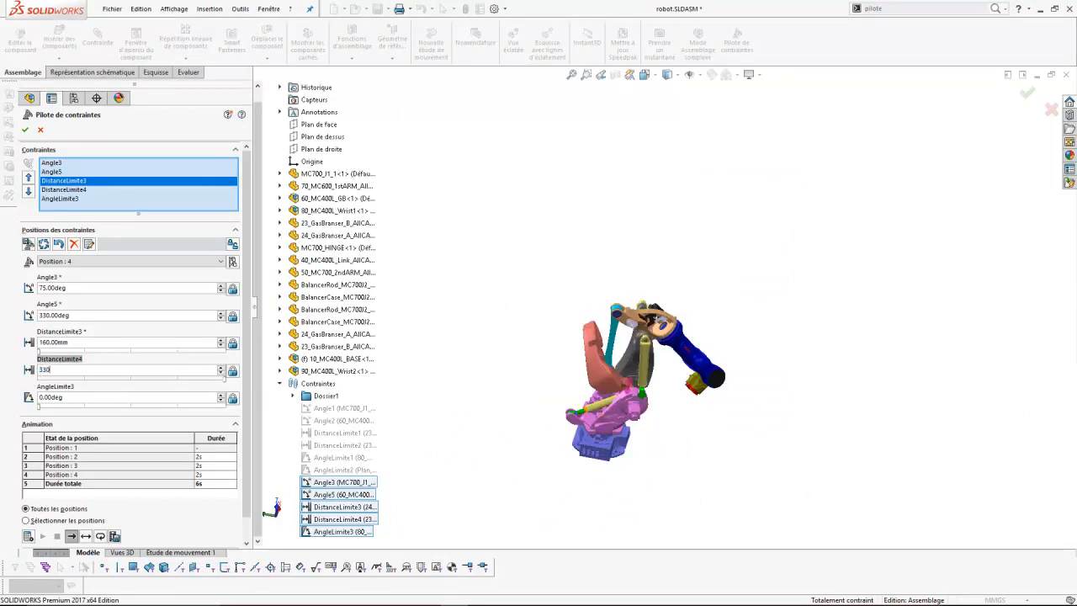
{"action": "key", "text": "Tab"}
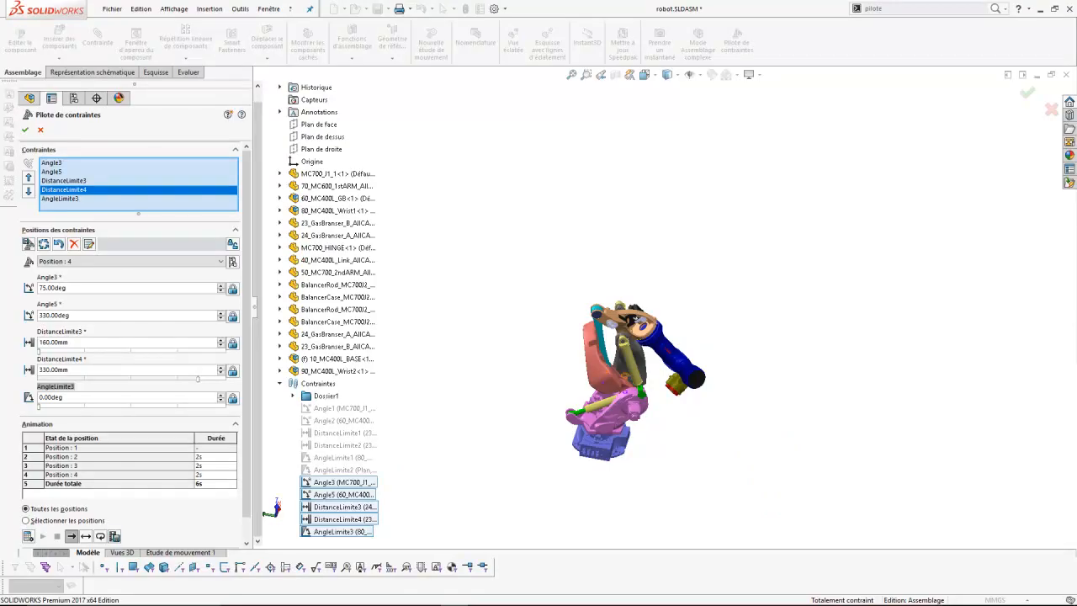
Step: Set AngleLimite3 to 75 degrees and update Position 4 with its new values
{"action": "type", "text": "75"}
{"action": "key", "text": "Return"}
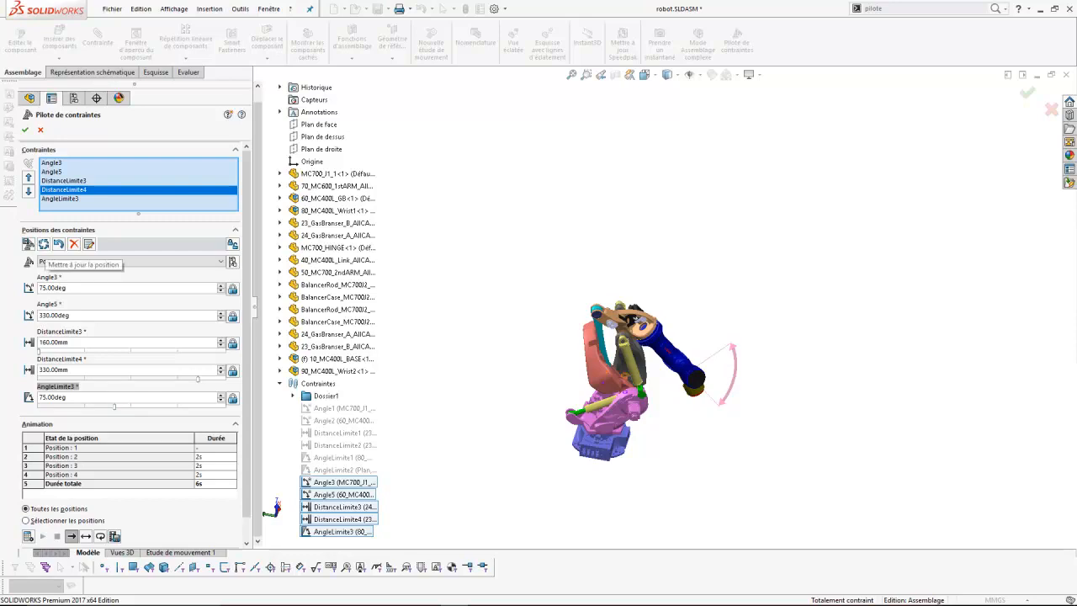
{"action": "left_click", "coordinate": [44, 244]}
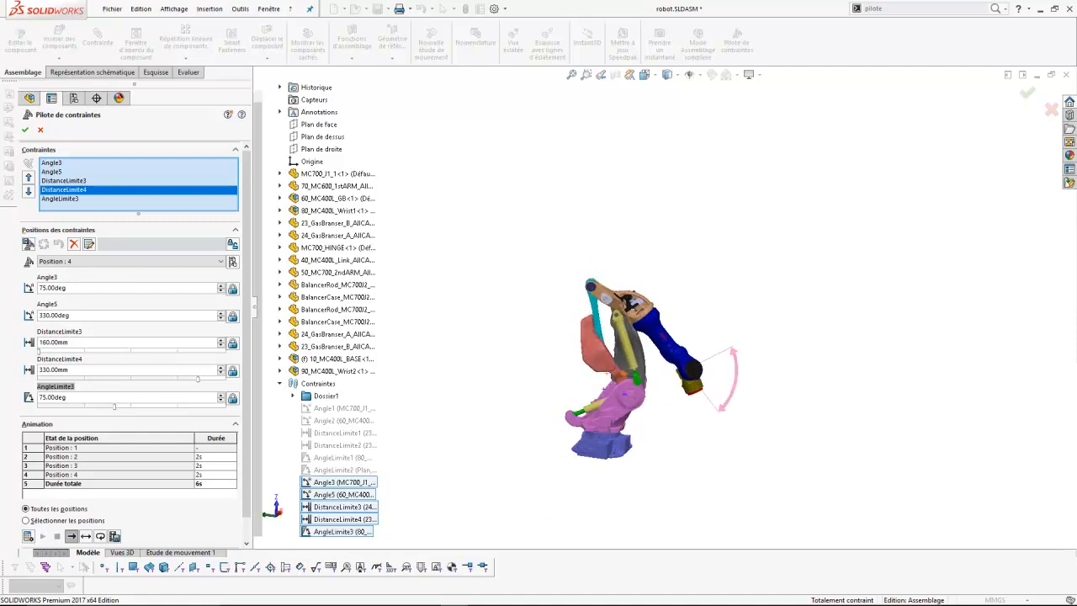
{"action": "middle_click_drag", "start_coordinate": [622, 362], "coordinate": [622, 393]}
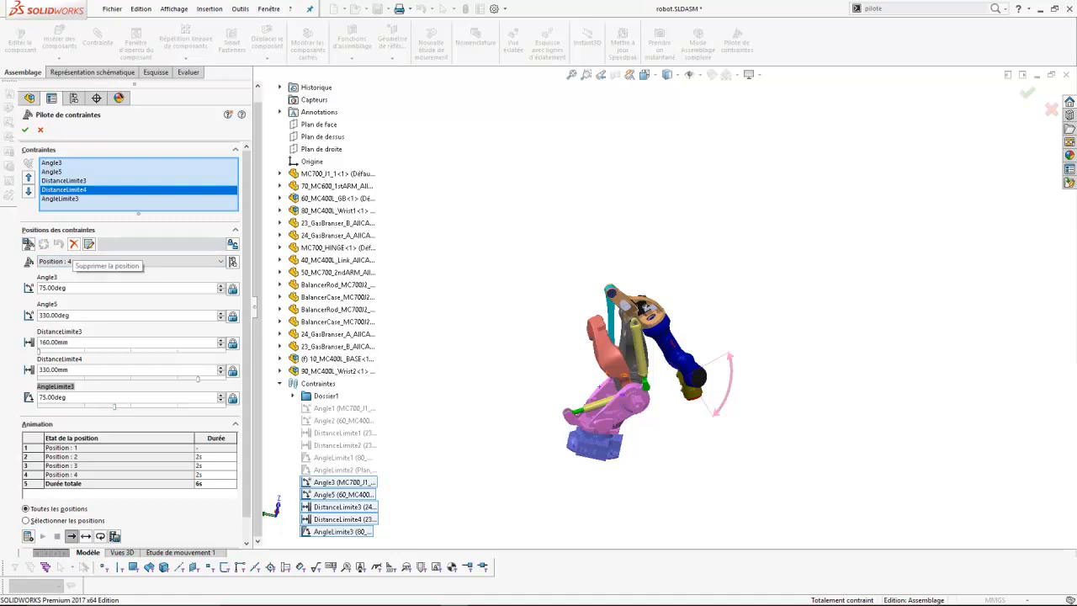
Step: Review the order of the mate positions in the reorder dialog without changing it, and confirm the Mate Controller
{"action": "left_click", "coordinate": [76, 261]}
{"action": "left_click", "coordinate": [76, 290]}
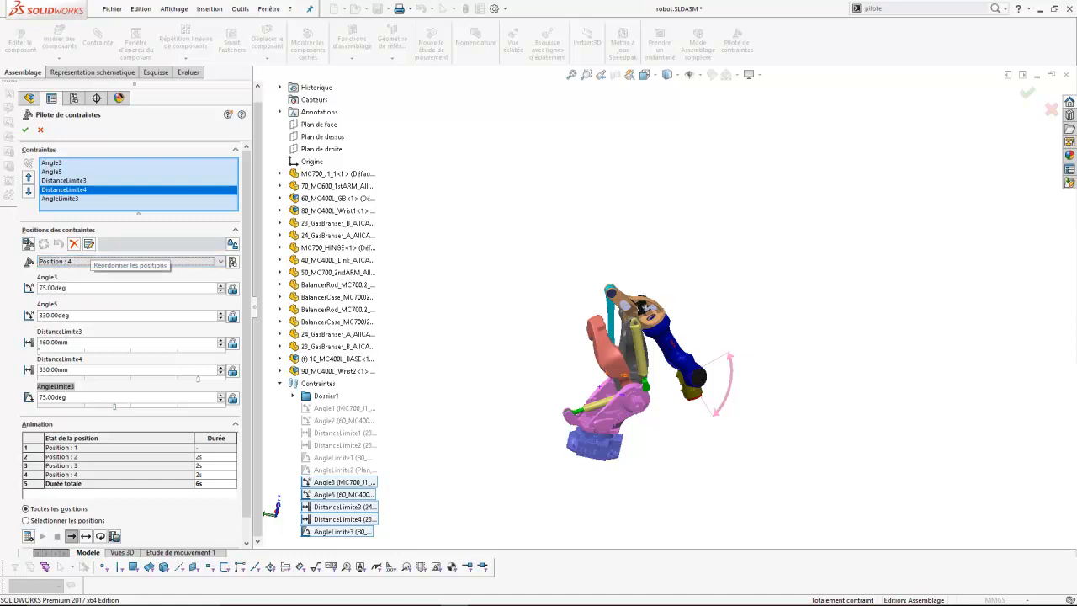
{"action": "left_click", "coordinate": [88, 244]}
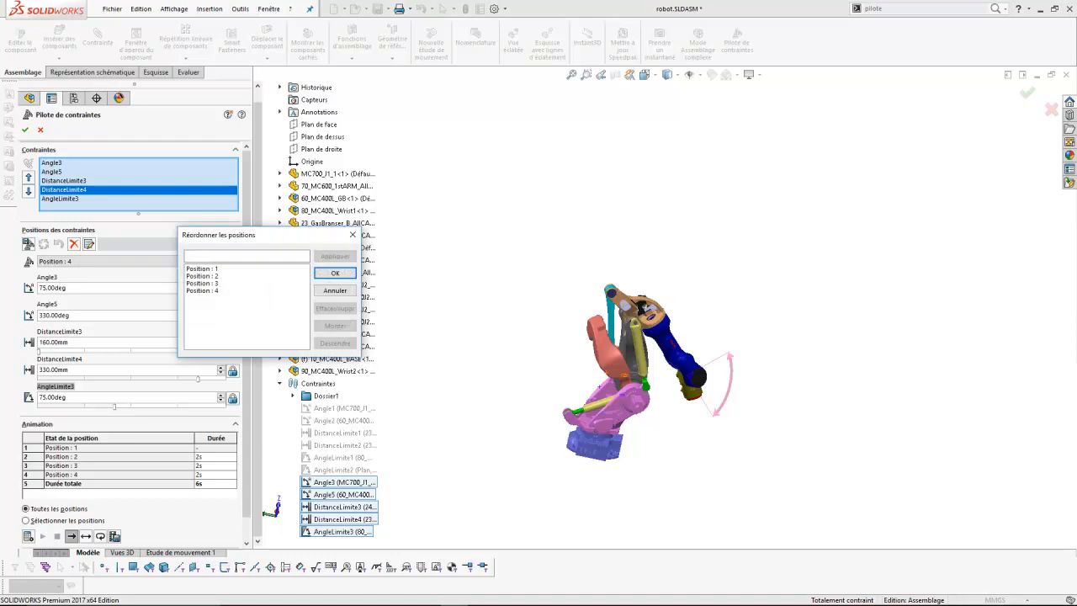
{"action": "left_click", "coordinate": [203, 268]}
{"action": "left_click", "coordinate": [202, 276]}
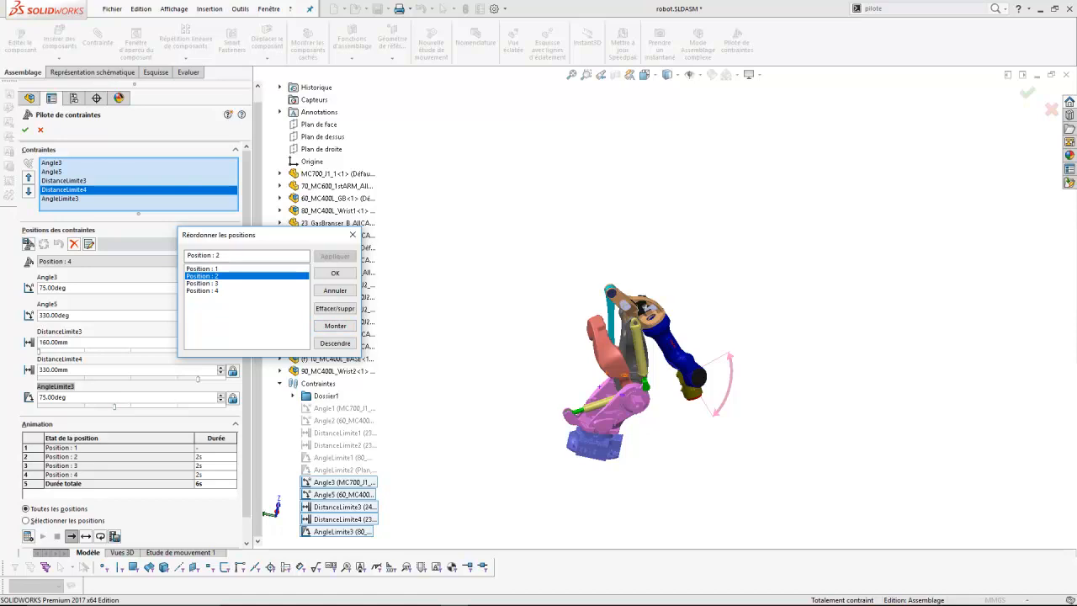
{"action": "left_click", "coordinate": [352, 235]}
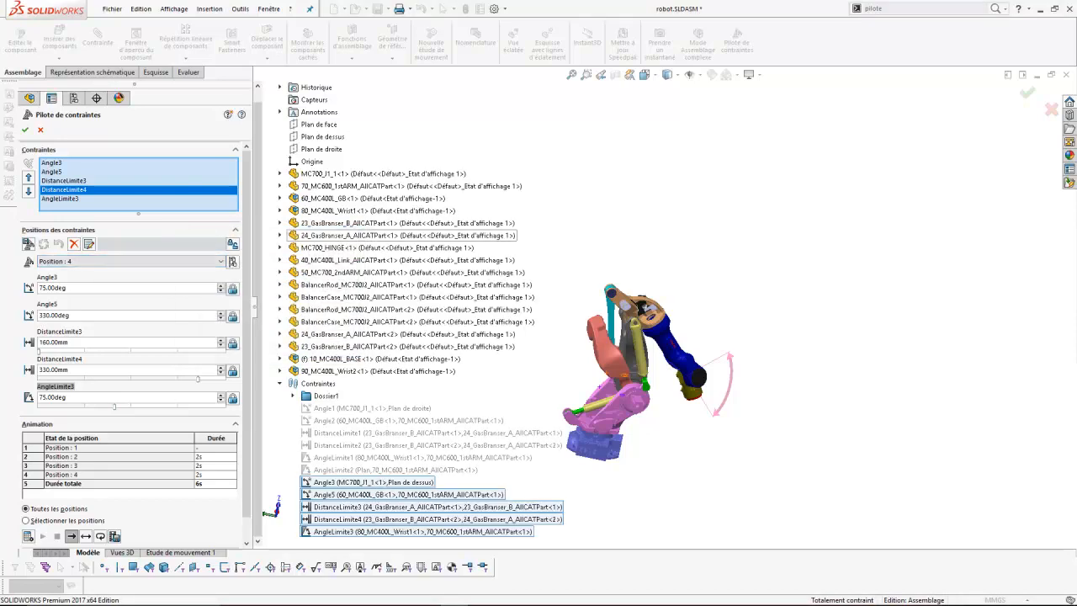
{"action": "left_click", "coordinate": [25, 130]}
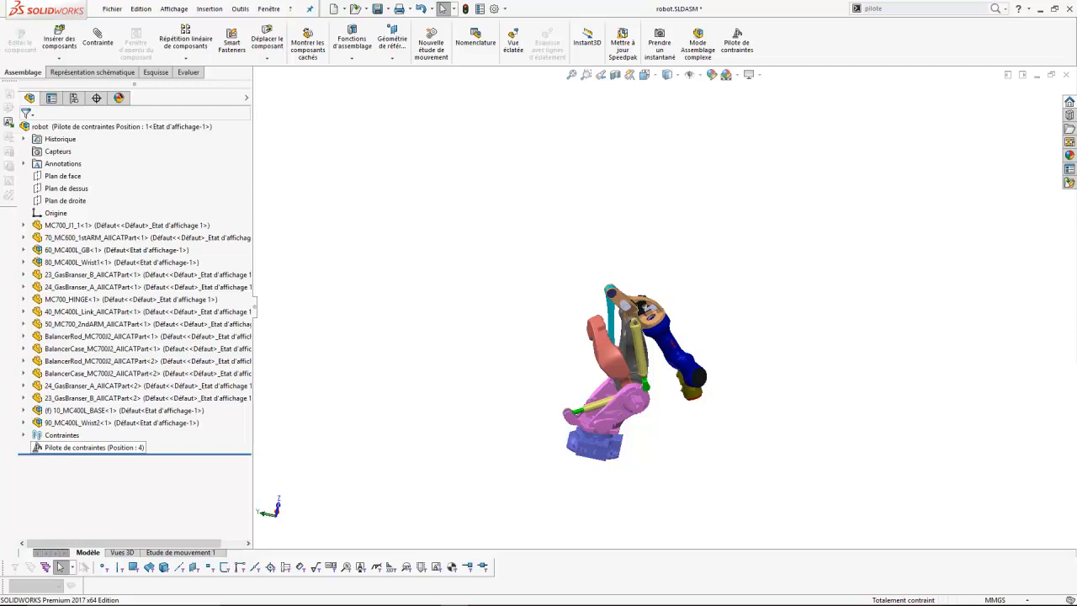
Step: Try to switch the robot to Position 2 from the Mate Controller in the feature tree, and consult the PowerPoint slide
{"action": "left_click", "coordinate": [116, 448]}
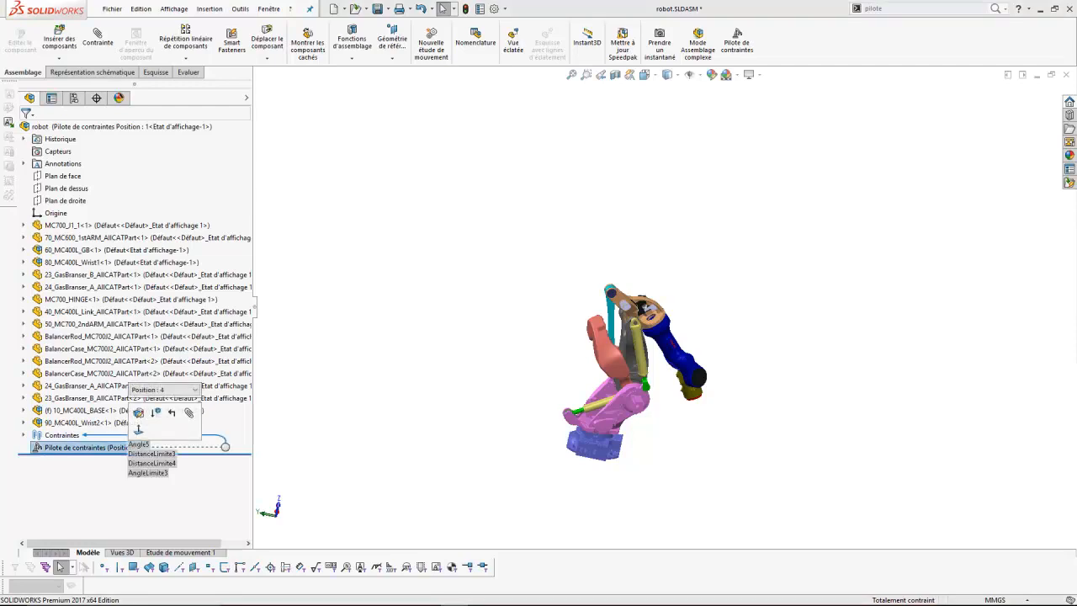
{"action": "left_click", "coordinate": [168, 389]}
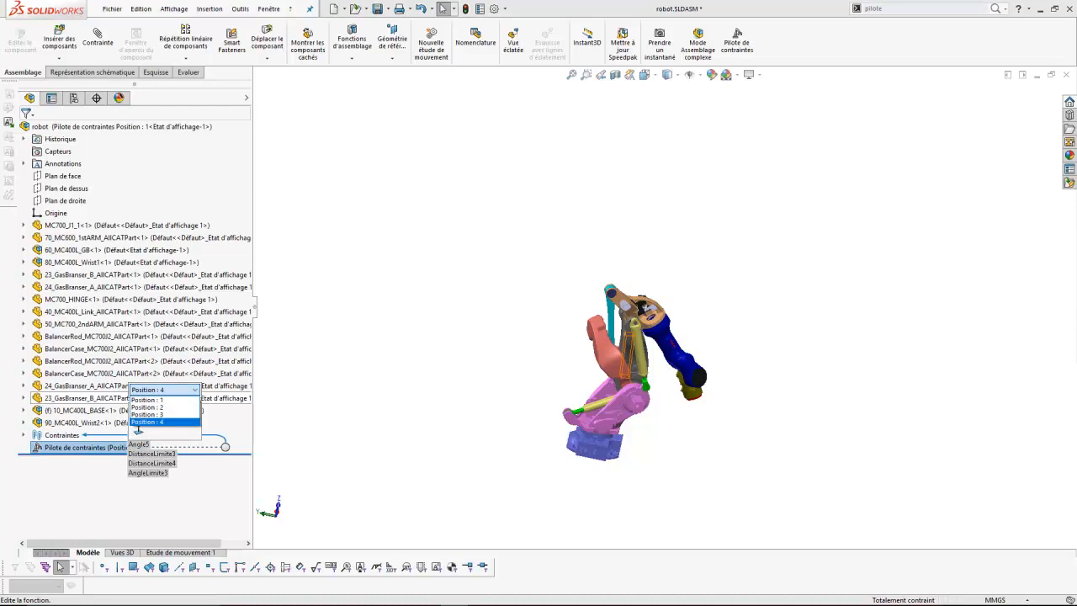
{"action": "left_click", "coordinate": [147, 407]}
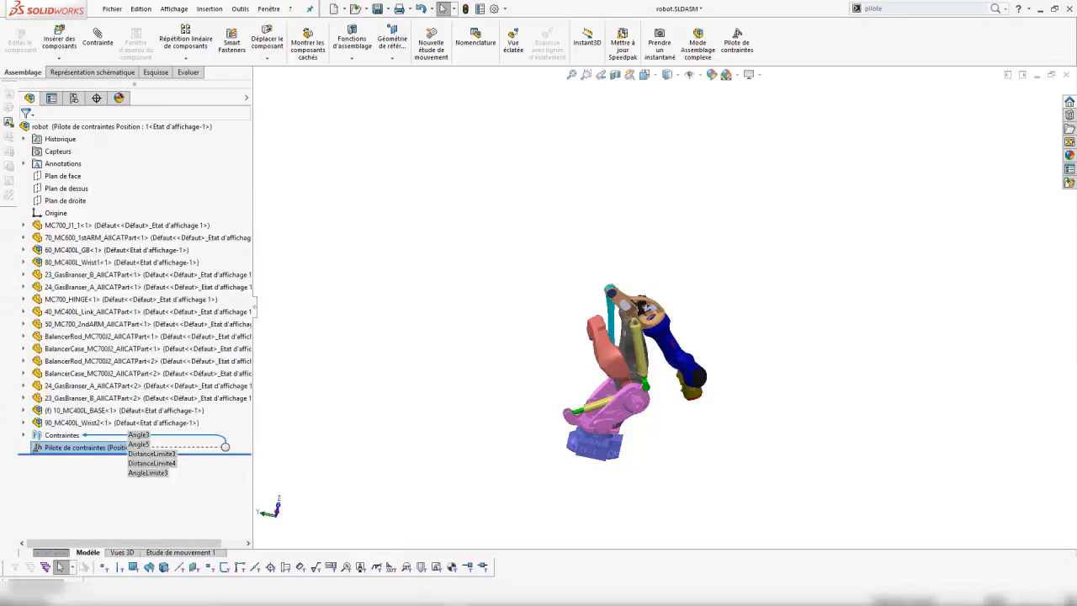
{"action": "key", "text": "alt+Tab"}
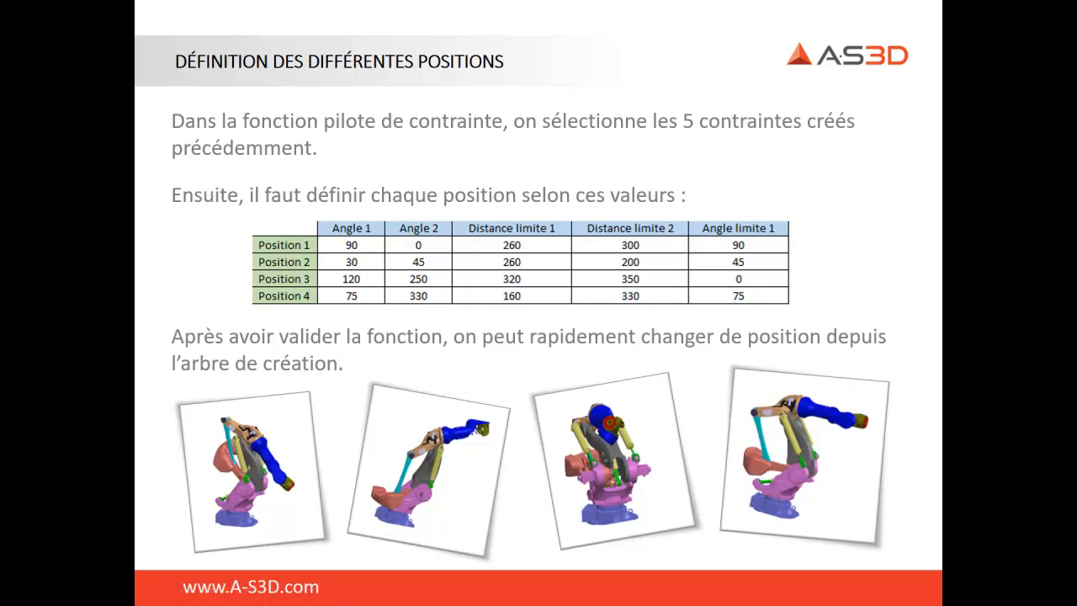
{"action": "key", "text": "alt+Tab"}
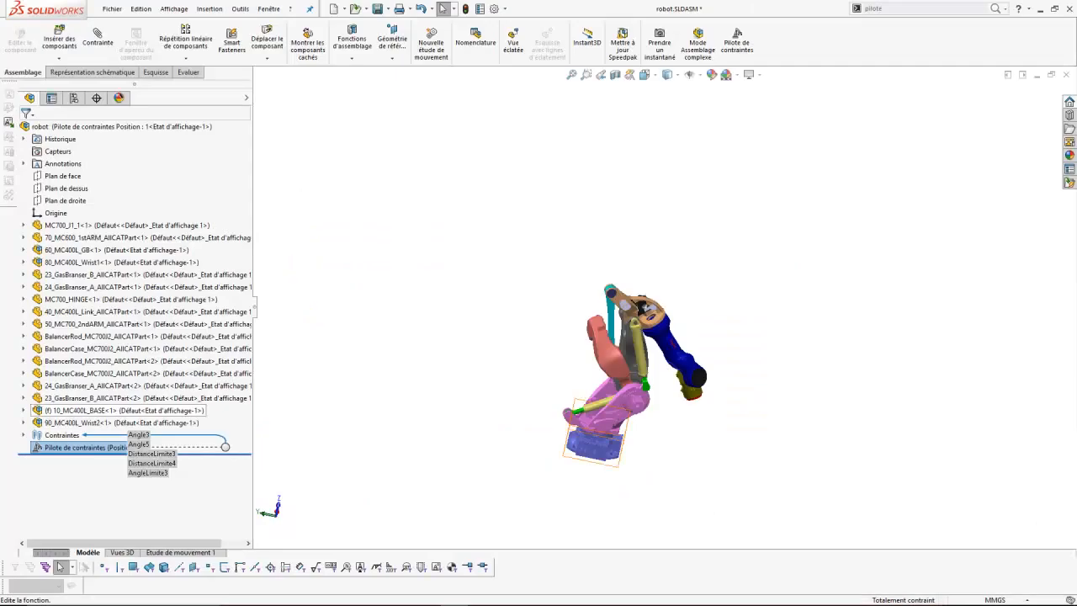
Step: Switch the Mate Controller to Position 1 from the feature tree to view that robot pose
{"action": "left_click", "coordinate": [113, 448]}
{"action": "left_click", "coordinate": [184, 386]}
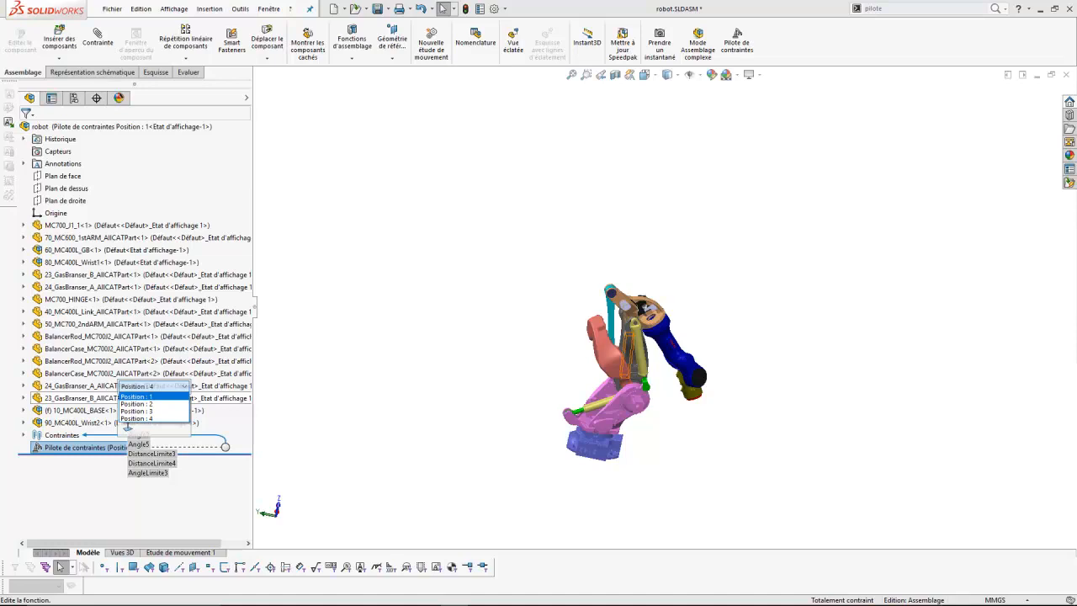
{"action": "left_click", "coordinate": [149, 396]}
{"action": "left_click", "coordinate": [195, 385]}
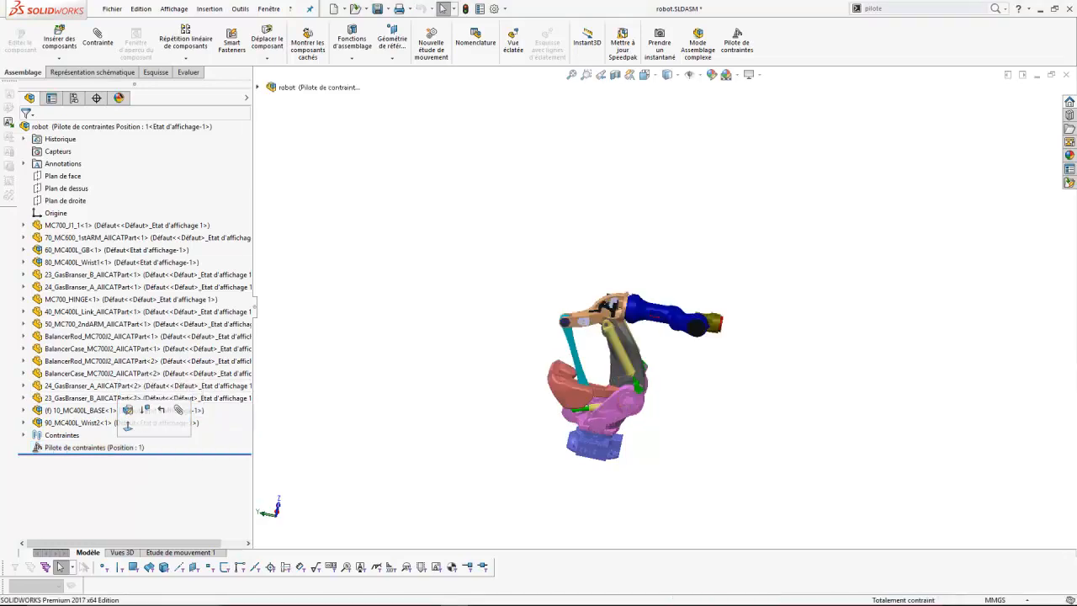
Step: Switch the Mate Controller to Position 3 from the feature tree to view that robot pose
{"action": "left_click", "coordinate": [118, 447]}
{"action": "left_click", "coordinate": [176, 388]}
{"action": "left_click", "coordinate": [150, 412]}
{"action": "left_click", "coordinate": [188, 388]}
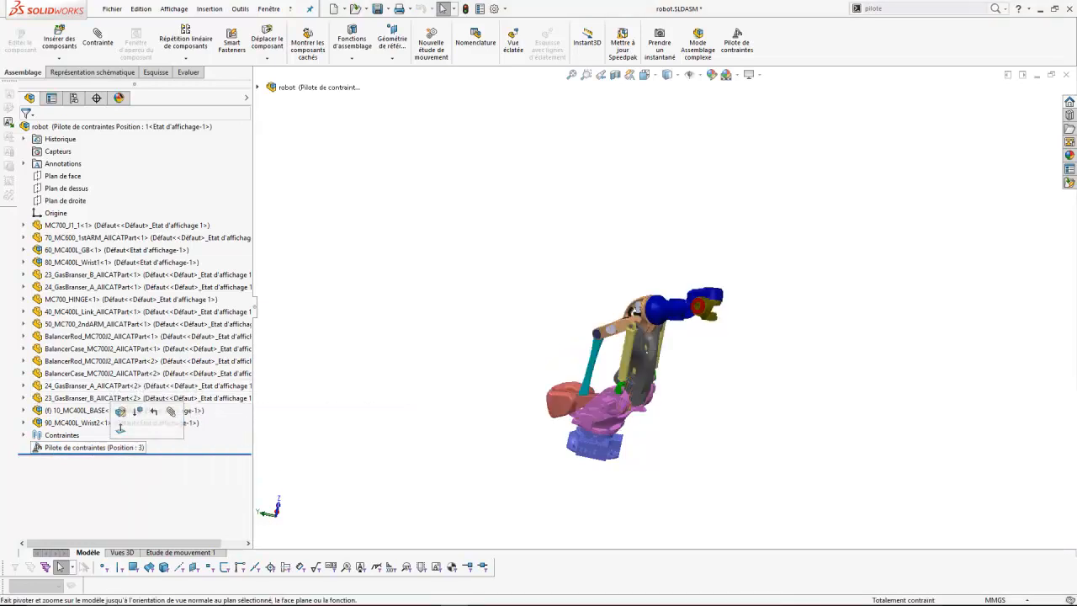
Step: Activate Position 4 of the Mate Controller from the feature tree
{"action": "left_click", "coordinate": [124, 447]}
{"action": "left_click", "coordinate": [180, 391]}
{"action": "left_click", "coordinate": [152, 423]}
{"action": "left_click", "coordinate": [193, 391]}
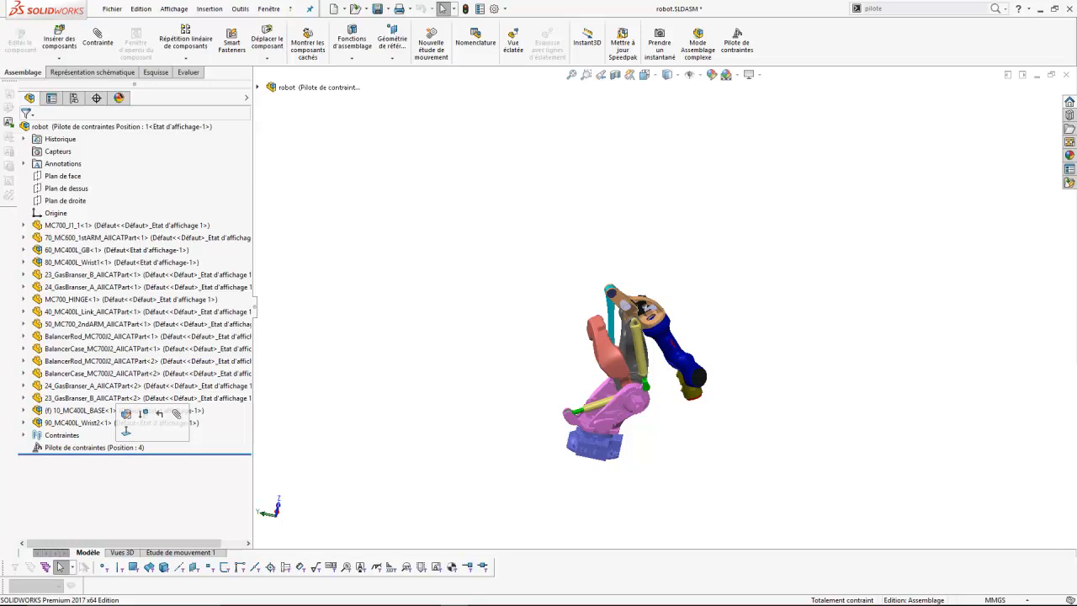
Step: Switch to the PowerPoint slideshow about the Mate Controller to consult the presentation
{"action": "scroll", "coordinate": [661, 309], "scroll_direction": "up", "scroll_amount": 3}
{"action": "key", "text": "alt+Tab"}
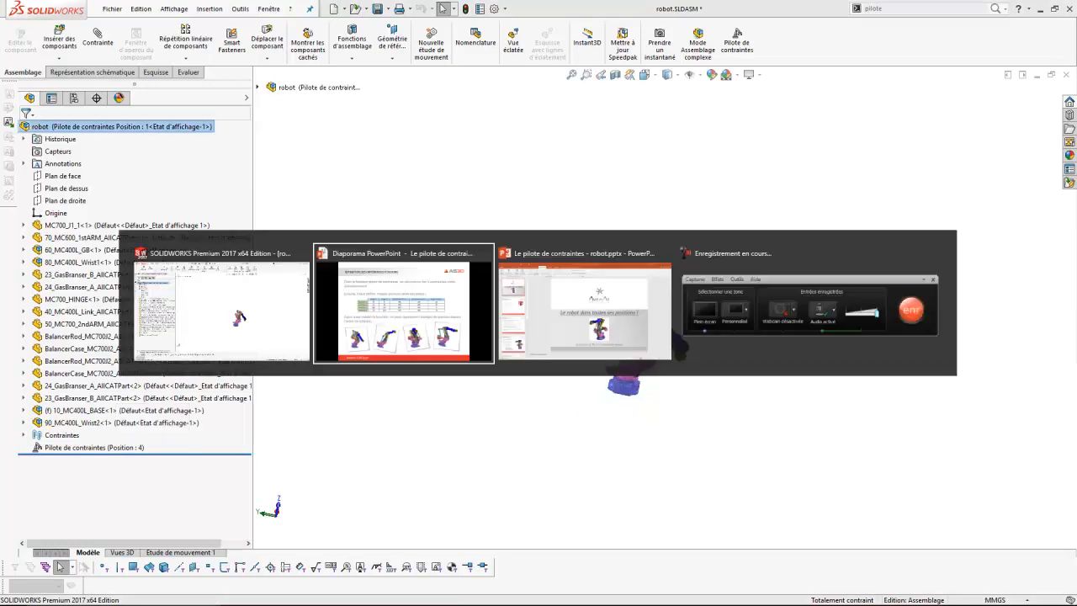
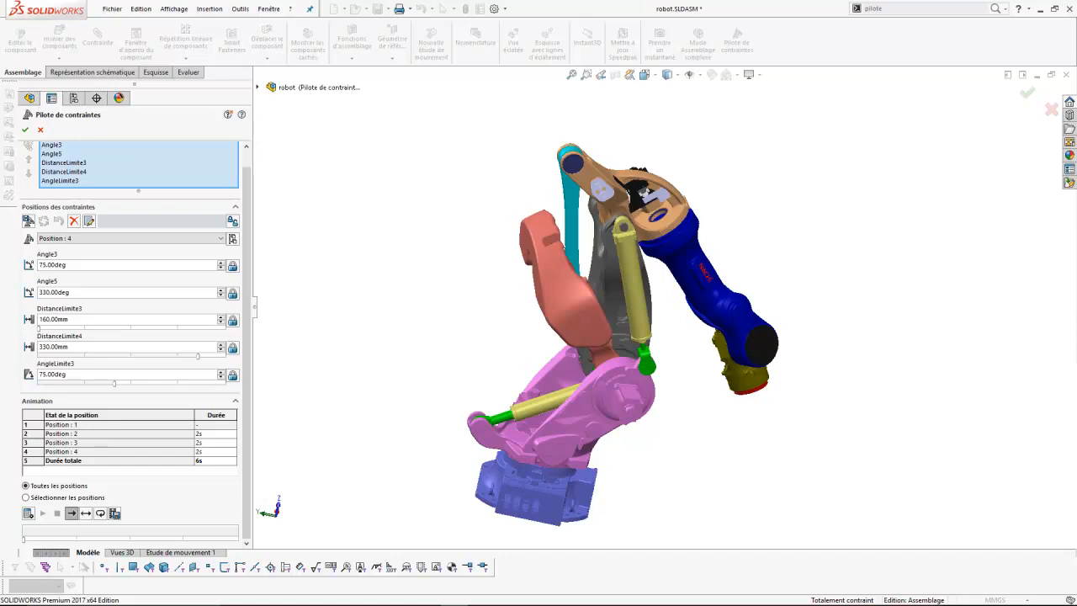
Step: Set the animation transition durations to 4 s for Position 3 and 5 s for Position 4
{"action": "double_click", "coordinate": [198, 442]}
{"action": "type", "text": "4"}
{"action": "key", "text": "Return"}
{"action": "double_click", "coordinate": [201, 451]}
{"action": "double_click", "coordinate": [197, 452]}
{"action": "type", "text": "5"}
{"action": "left_click", "coordinate": [199, 443]}
Step: Restrict the animation to the range from Position 3 to Position 4 and calculate it
{"action": "left_click", "coordinate": [26, 497]}
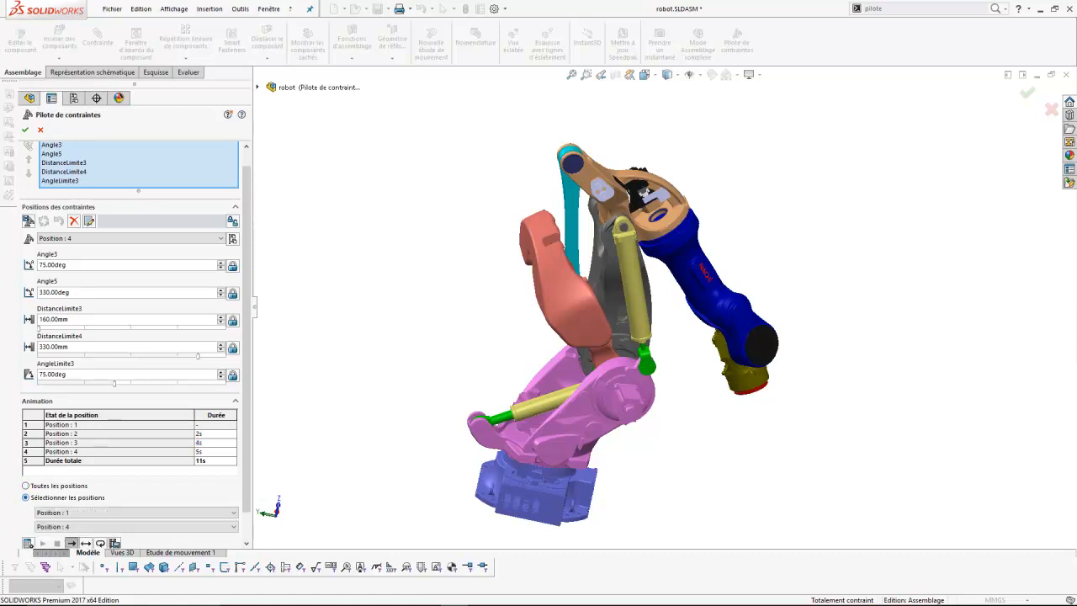
{"action": "scroll", "coordinate": [134, 505], "scroll_direction": "down", "scroll_amount": 1}
{"action": "left_click", "coordinate": [134, 481]}
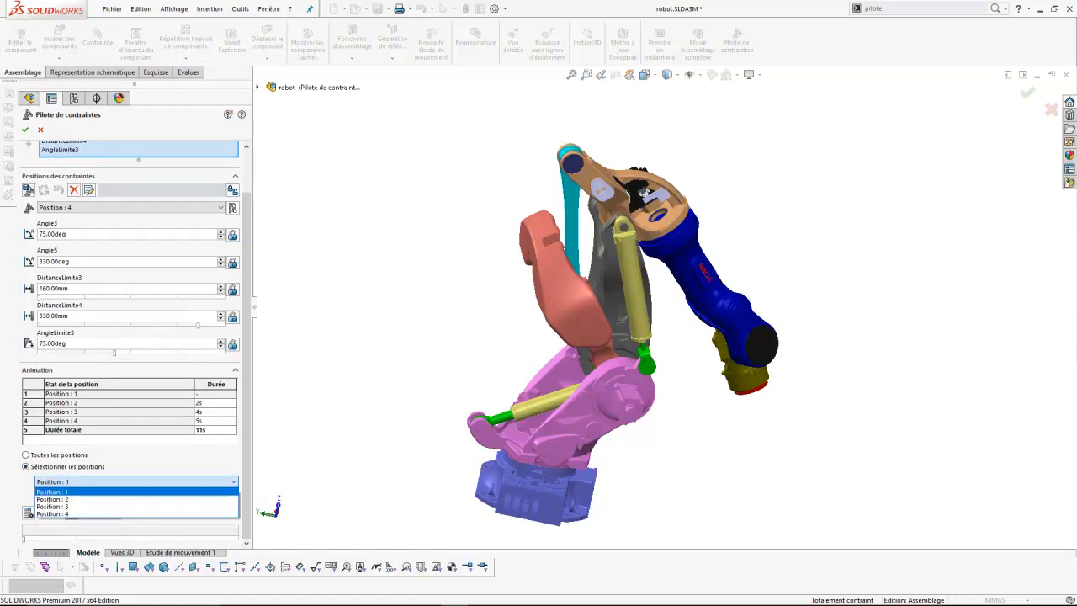
{"action": "left_click", "coordinate": [52, 506]}
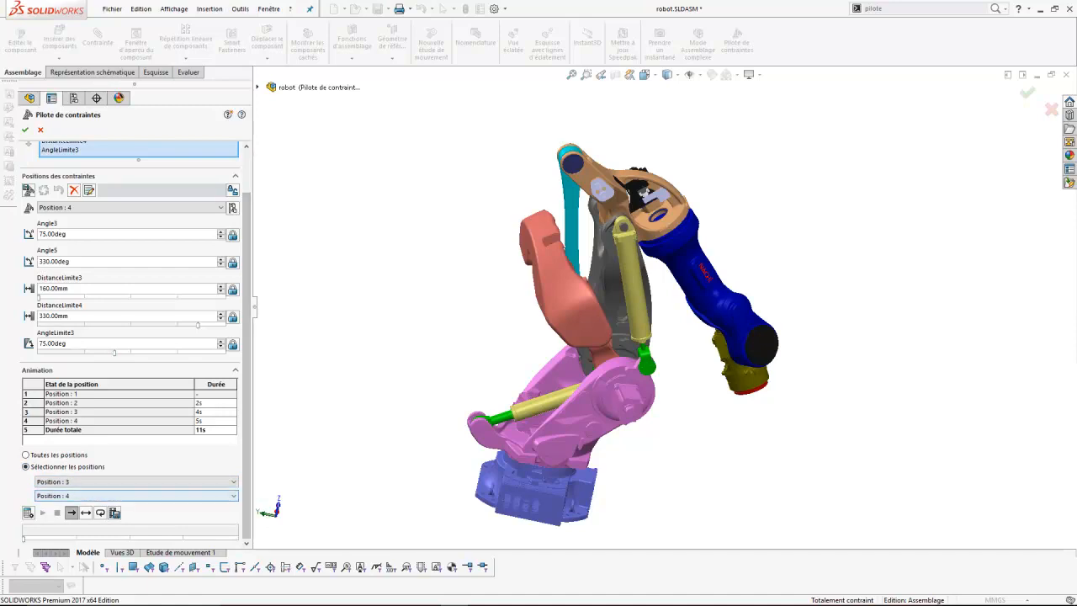
{"action": "left_click", "coordinate": [28, 512]}
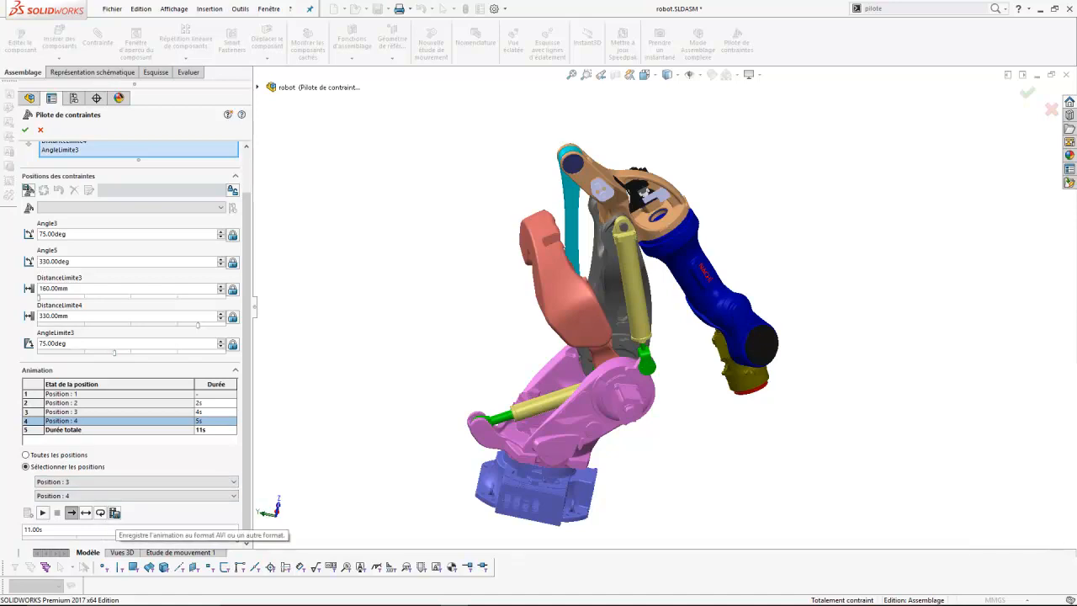
Step: Include all positions in the Mate Controller animation and recalculate it
{"action": "left_click", "coordinate": [27, 454]}
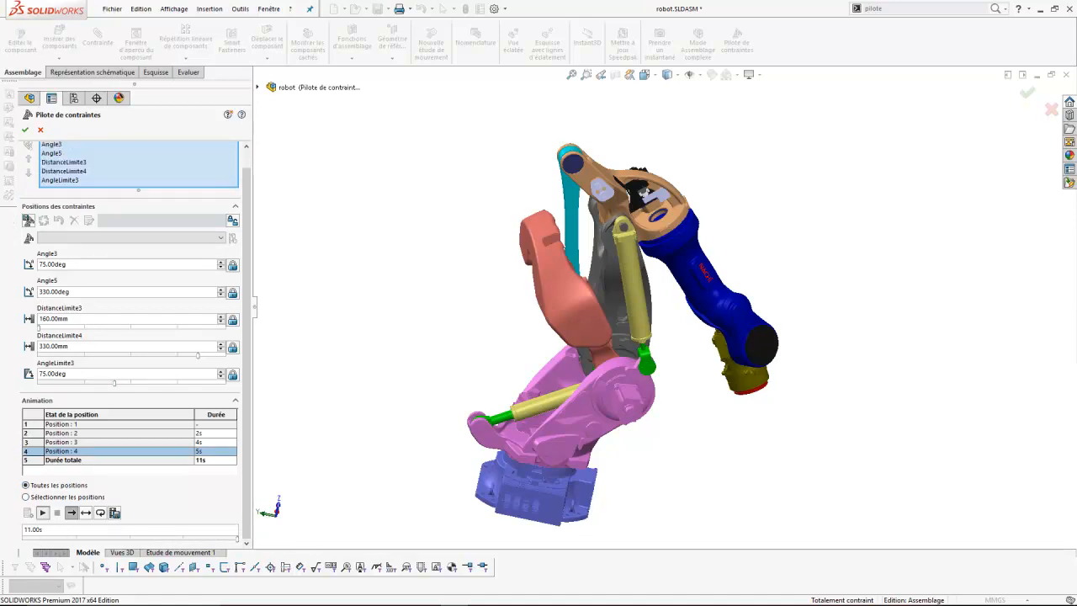
{"action": "left_click", "coordinate": [43, 513]}
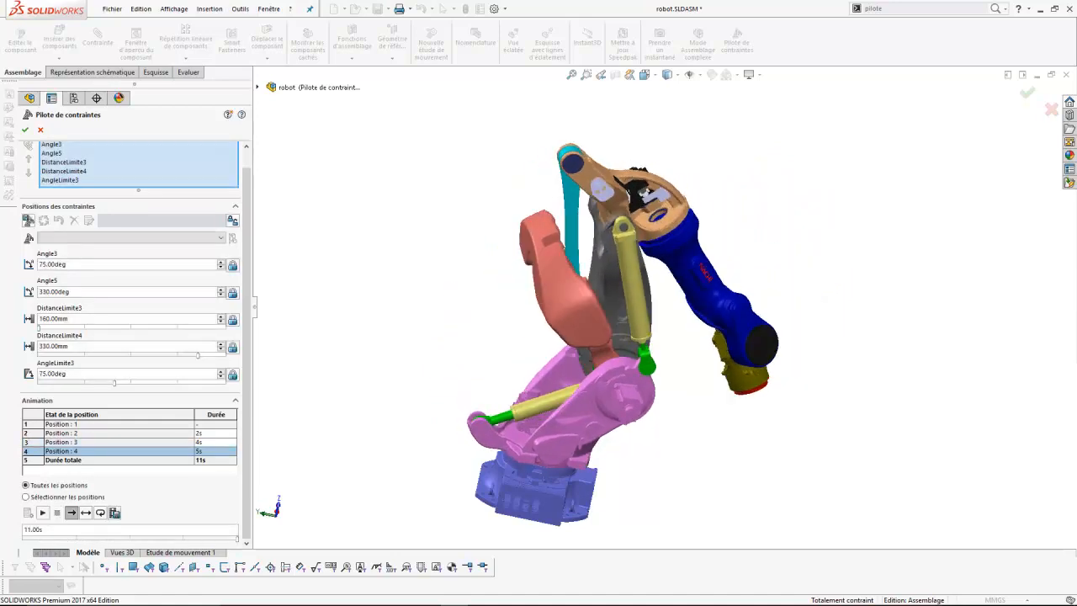
{"action": "left_click", "coordinate": [199, 443]}
{"action": "left_click", "coordinate": [27, 497]}
{"action": "left_click", "coordinate": [26, 486]}
{"action": "left_click", "coordinate": [26, 497]}
{"action": "left_click", "coordinate": [135, 512]}
{"action": "left_click", "coordinate": [135, 523]}
{"action": "left_click", "coordinate": [26, 486]}
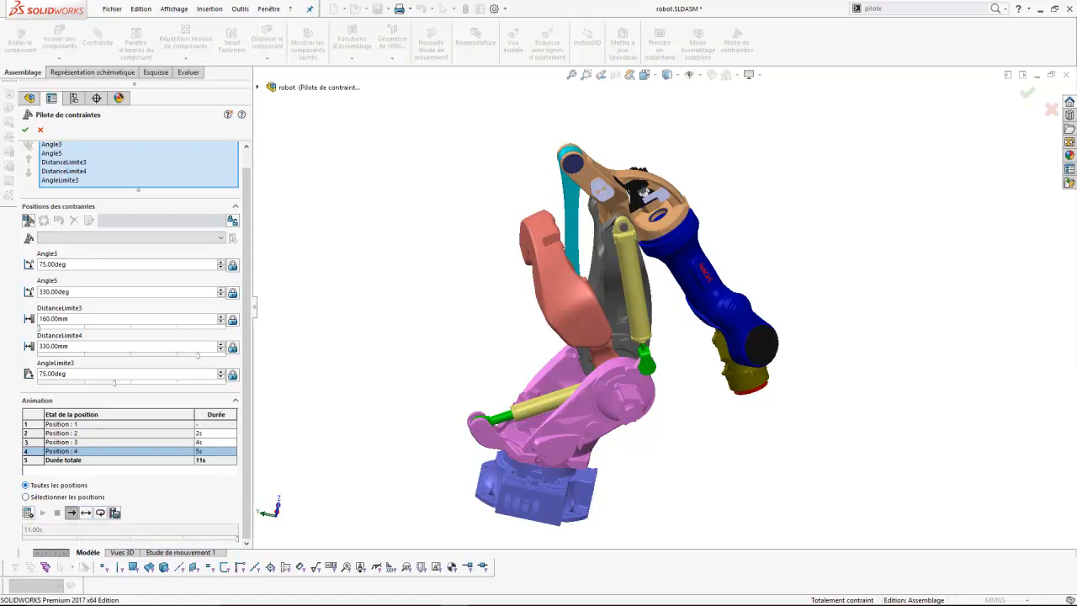
{"action": "left_click", "coordinate": [28, 512]}
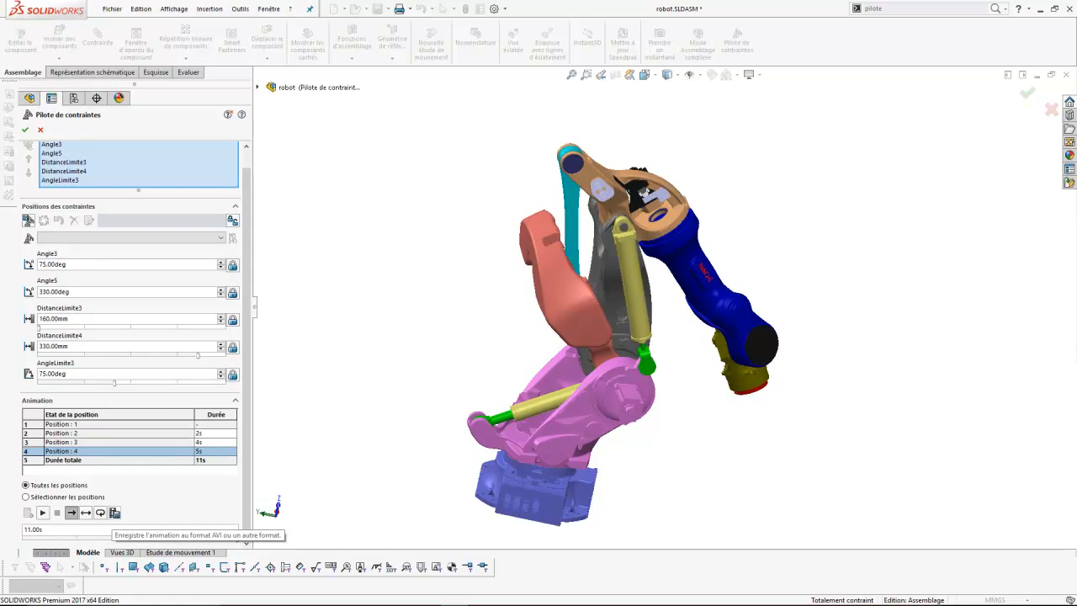
Step: Export the animation as the AVI file robot.avi to the desktop (Bureau)
{"action": "left_click", "coordinate": [114, 513]}
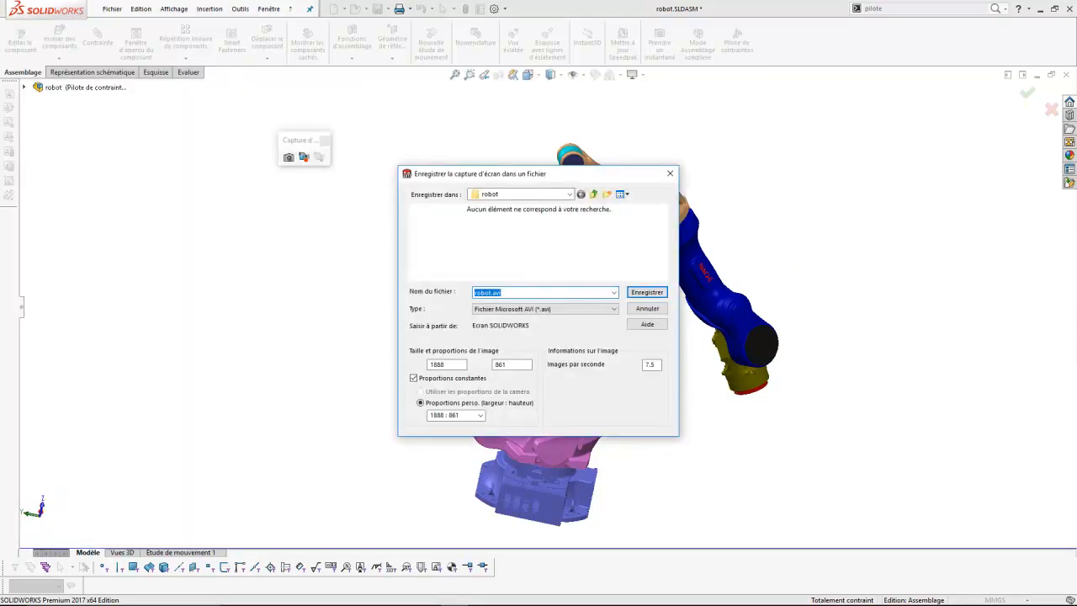
{"action": "left_click_drag", "start_coordinate": [530, 174], "coordinate": [502, 92]}
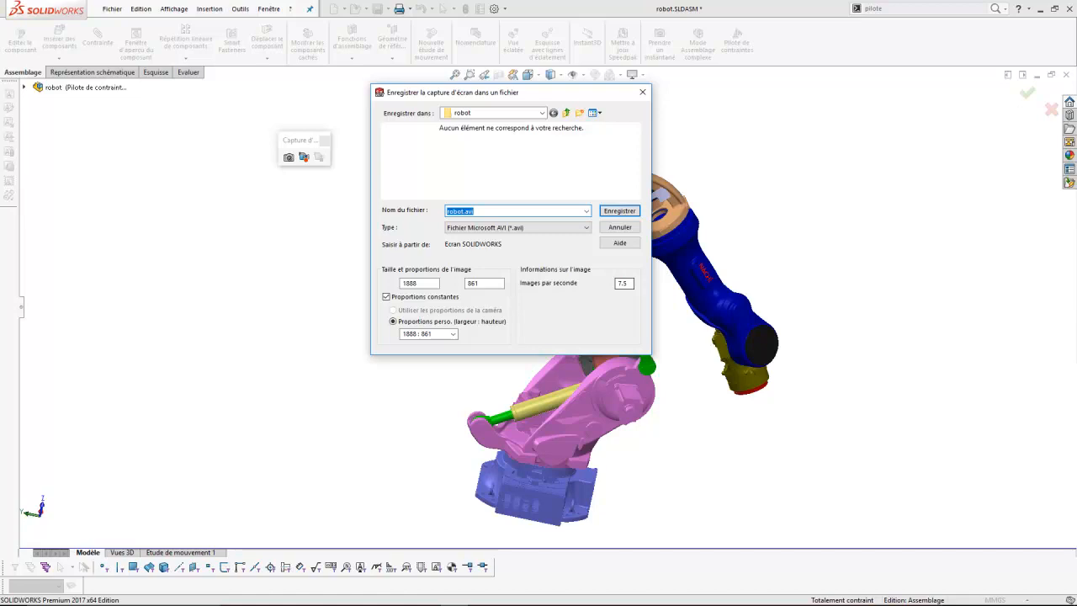
{"action": "left_click", "coordinate": [541, 113]}
{"action": "left_click", "coordinate": [465, 132]}
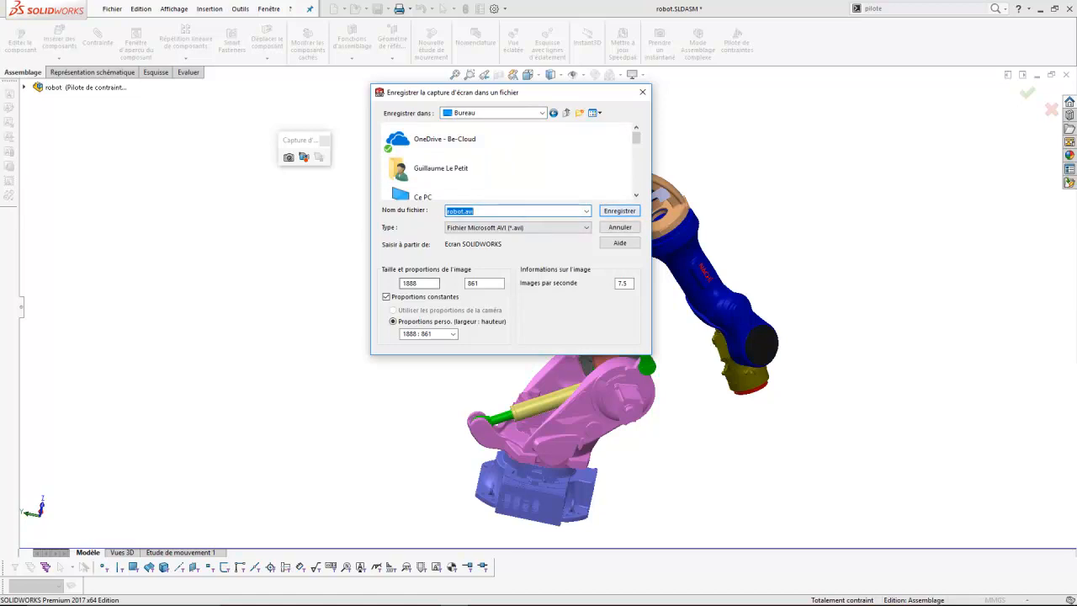
{"action": "key", "text": "Return"}
Step: Try the Microsoft Vidéo 1 compressor, then record the video with Codec Intel IYUV instead
{"action": "left_click", "coordinate": [538, 294]}
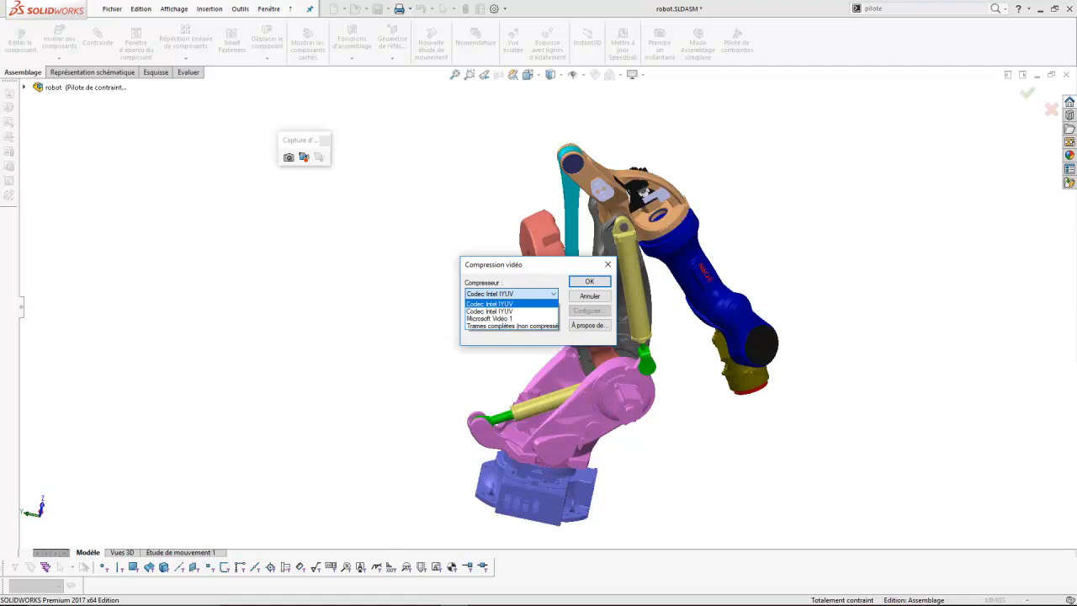
{"action": "left_click", "coordinate": [488, 318]}
{"action": "left_click", "coordinate": [589, 281]}
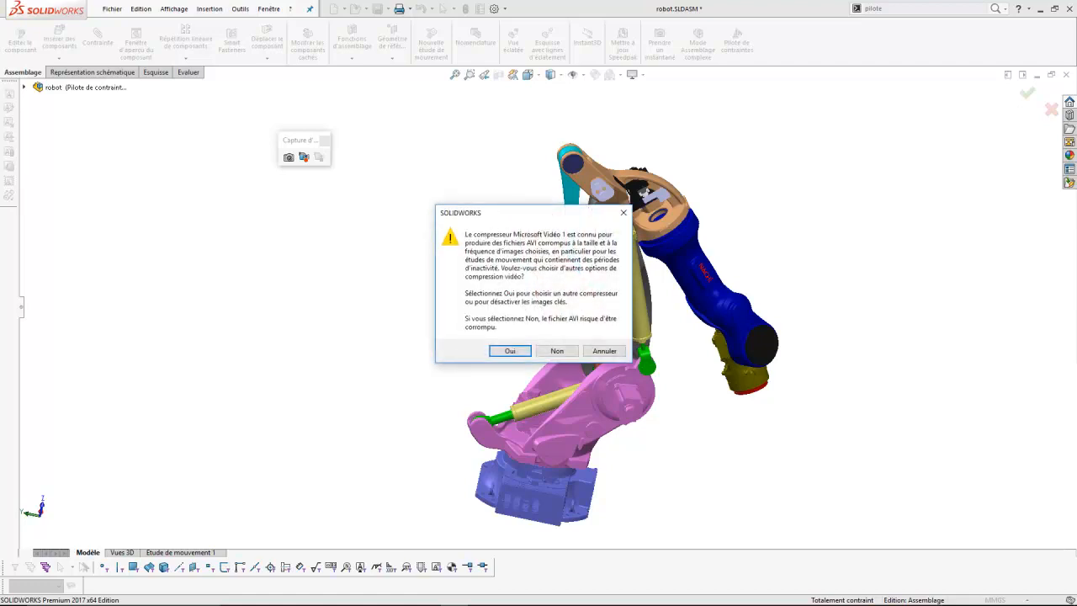
{"action": "left_click", "coordinate": [510, 351]}
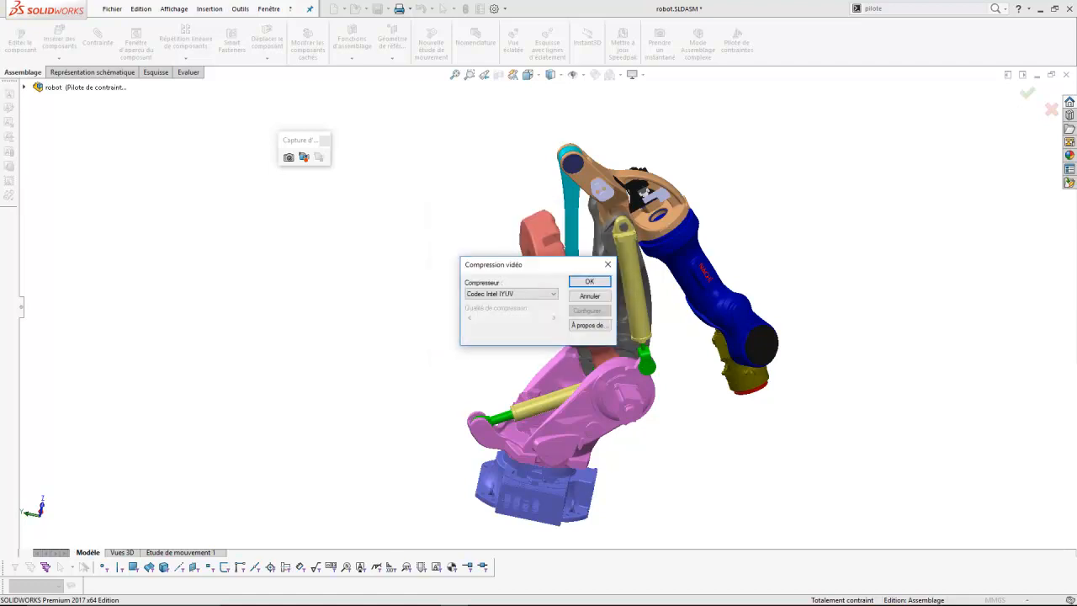
{"action": "left_click", "coordinate": [589, 281]}
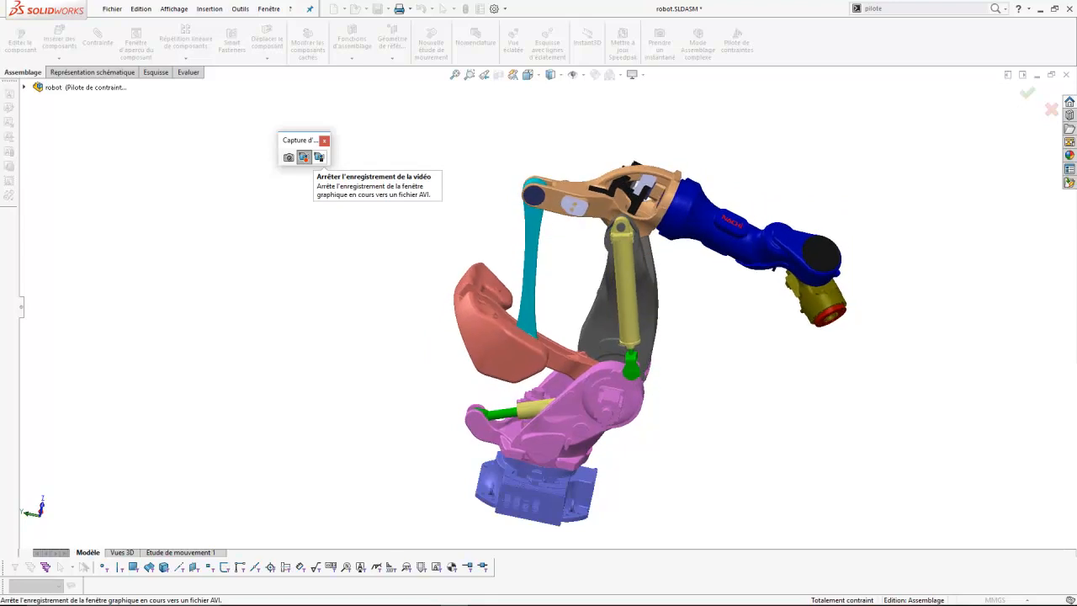
{"action": "left_click", "coordinate": [304, 157]}
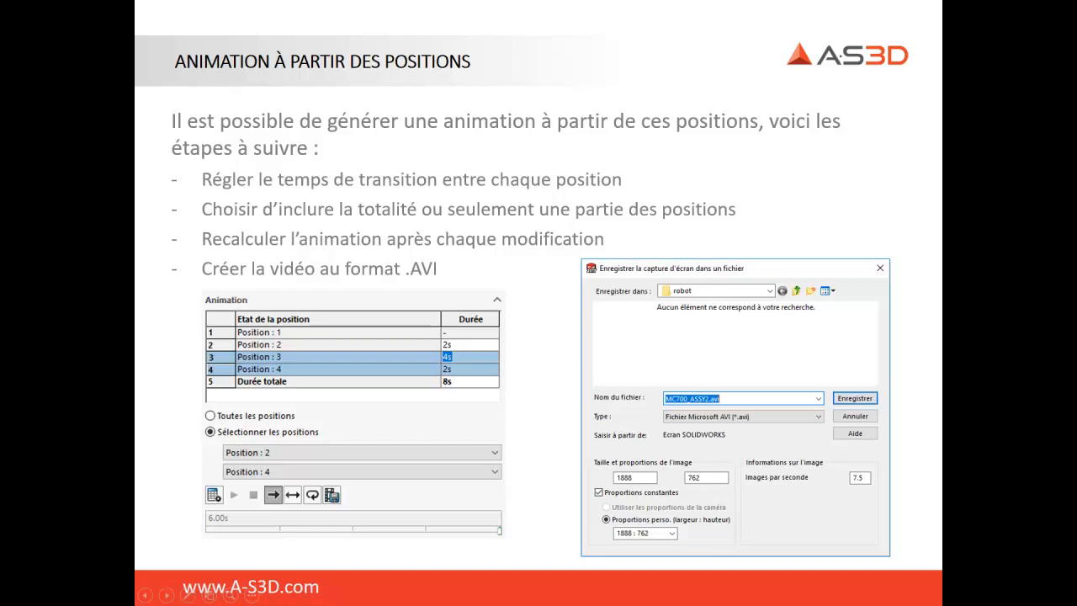
Step: Leave the slideshow, play the exported robot.avi from the desktop, and close the video player
{"action": "key", "text": "Escape"}
{"action": "left_click", "coordinate": [1012, 9]}
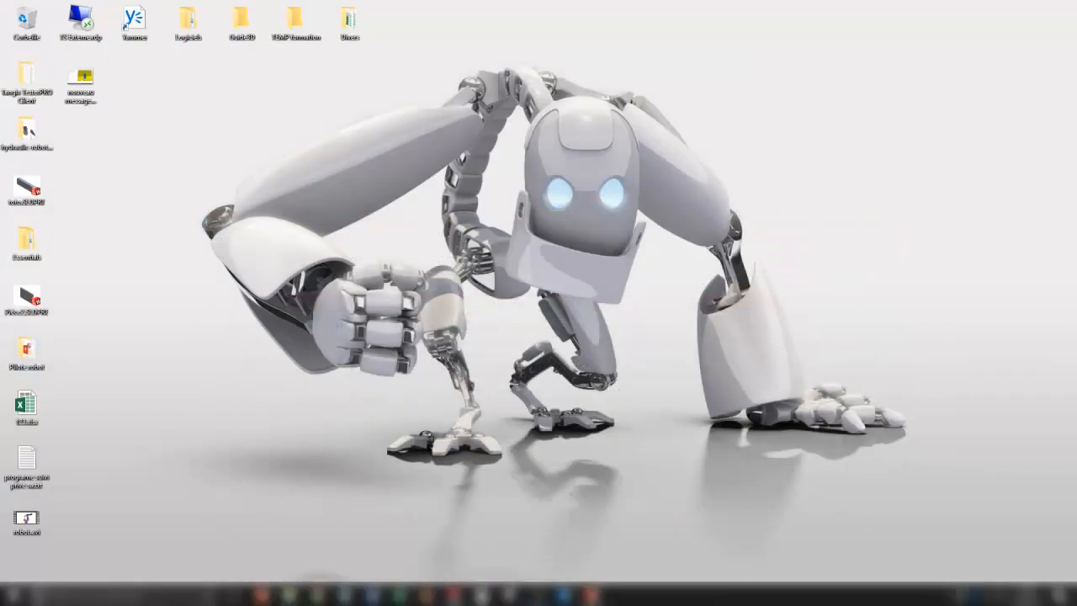
{"action": "double_click", "coordinate": [26, 519]}
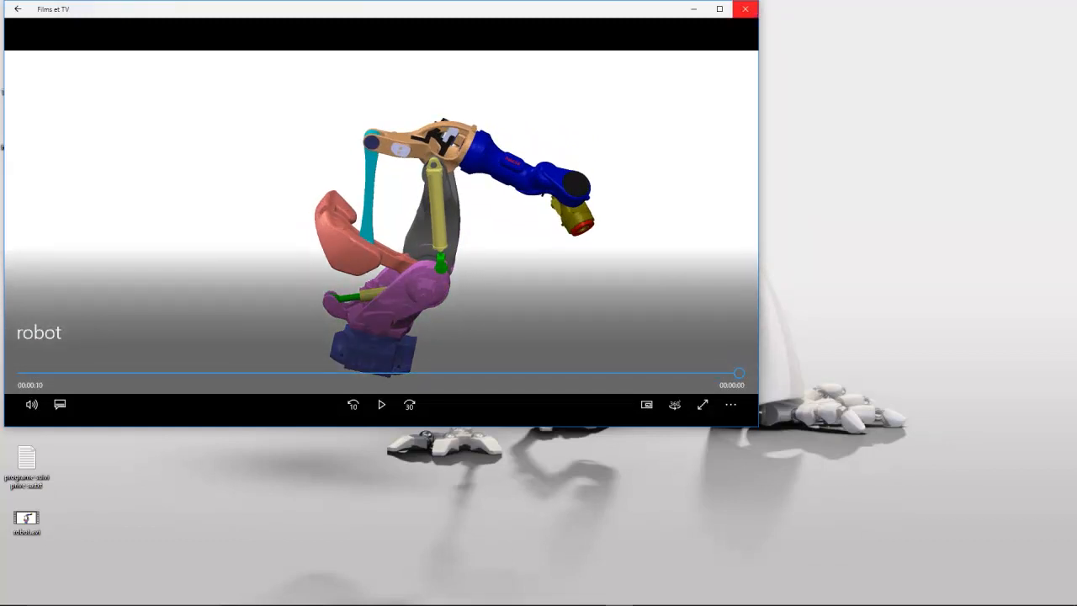
{"action": "left_click", "coordinate": [744, 9]}
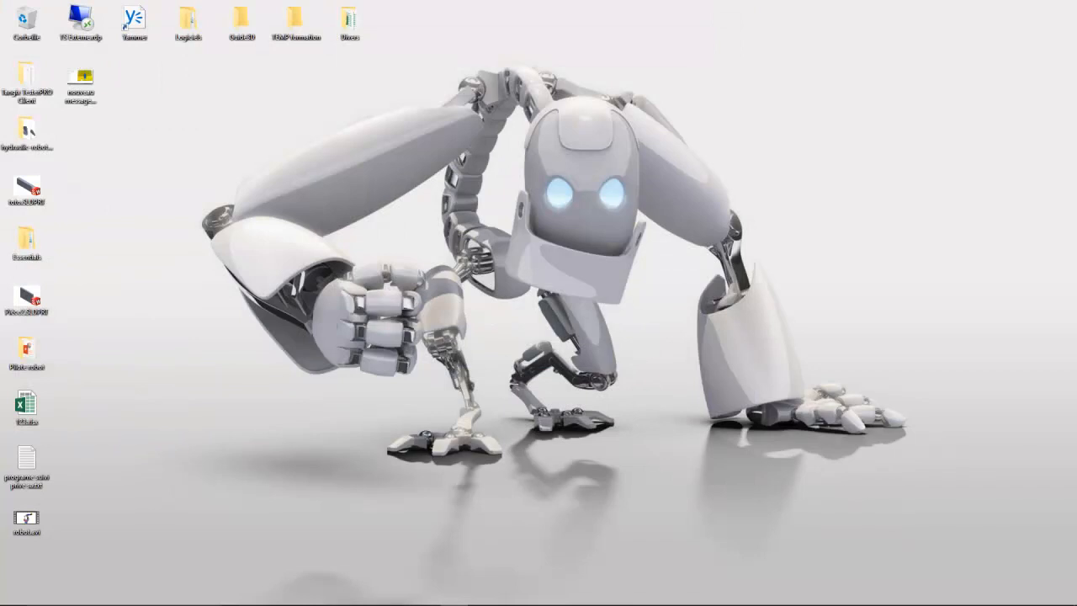
Step: Switch back to PowerPoint and run the slideshow from the animation slide on to the complete configuration conversion slide
{"action": "key", "text": "super"}
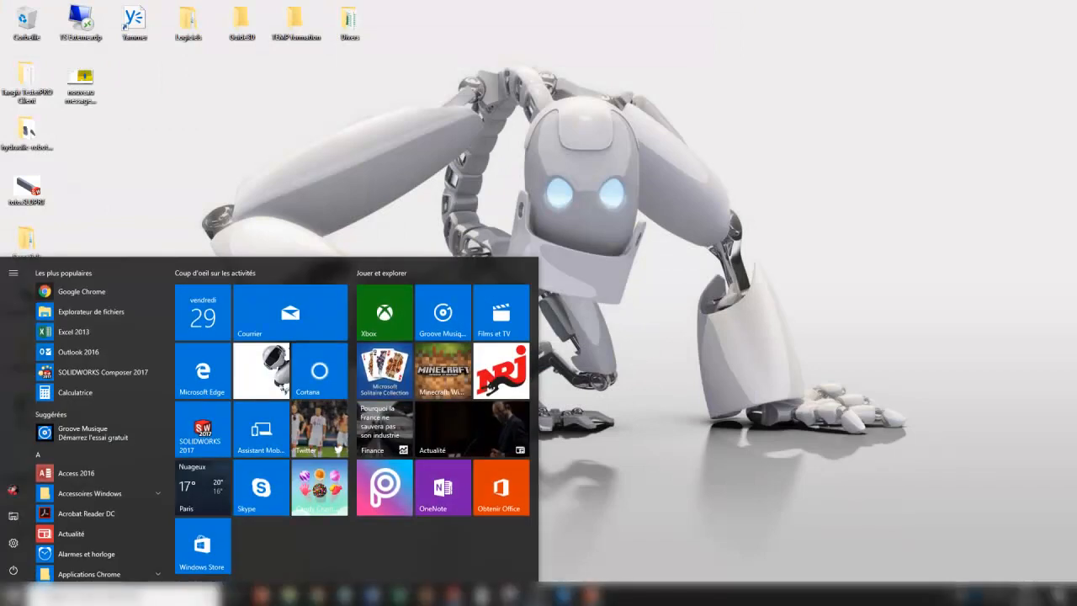
{"action": "left_click", "coordinate": [592, 595]}
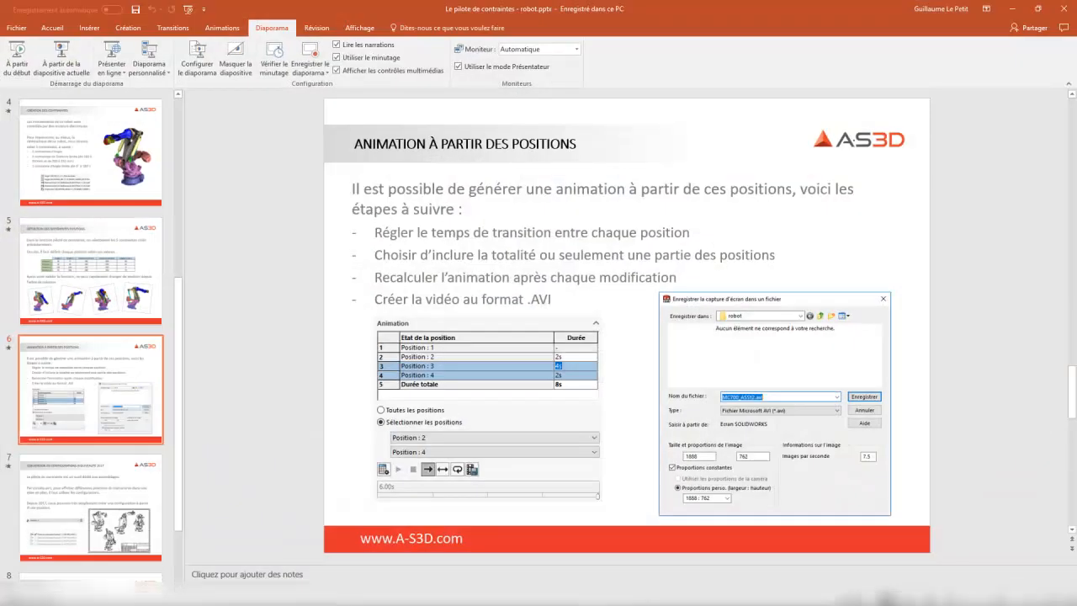
{"action": "left_click", "coordinate": [690, 232]}
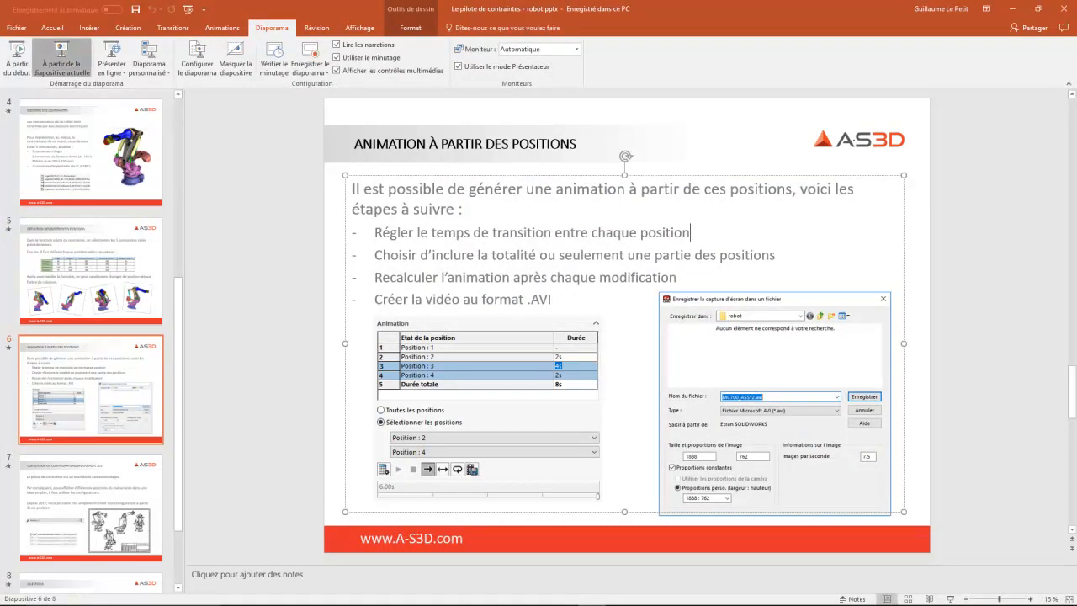
{"action": "left_click", "coordinate": [62, 61]}
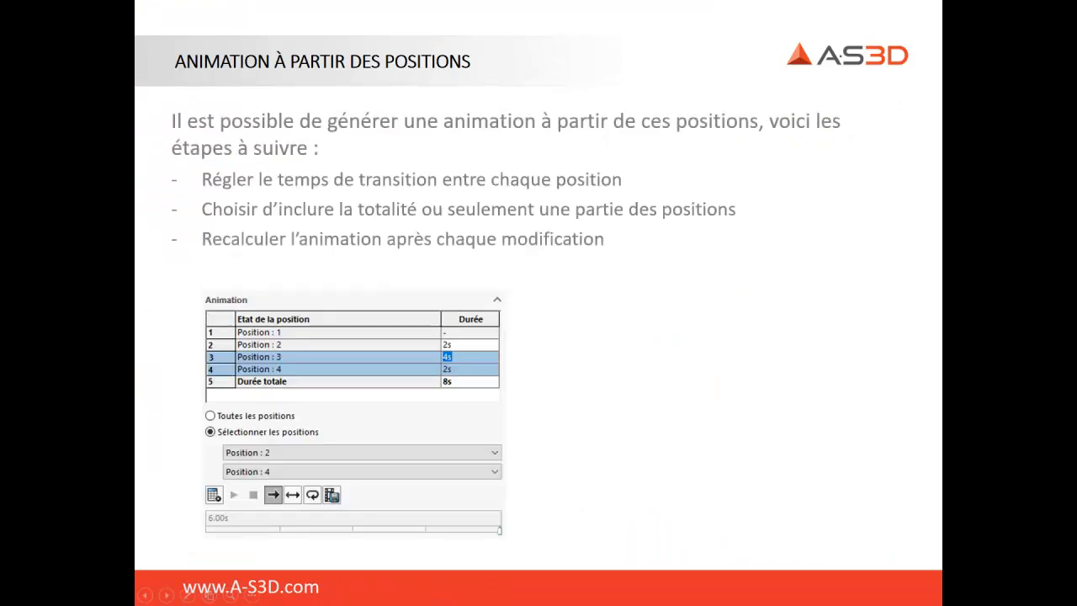
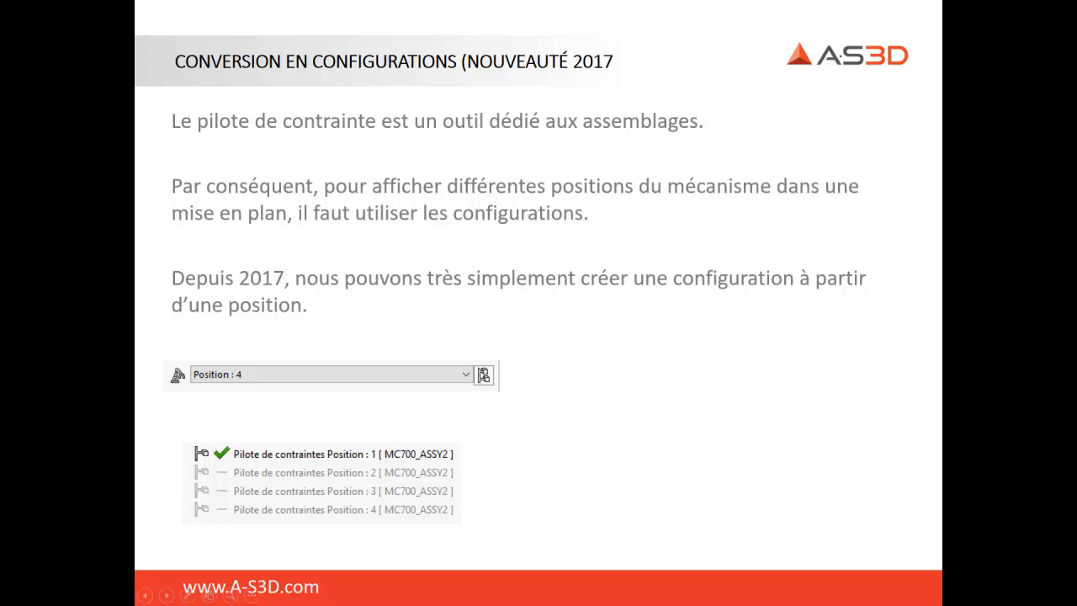
{"action": "key", "text": "Right"}
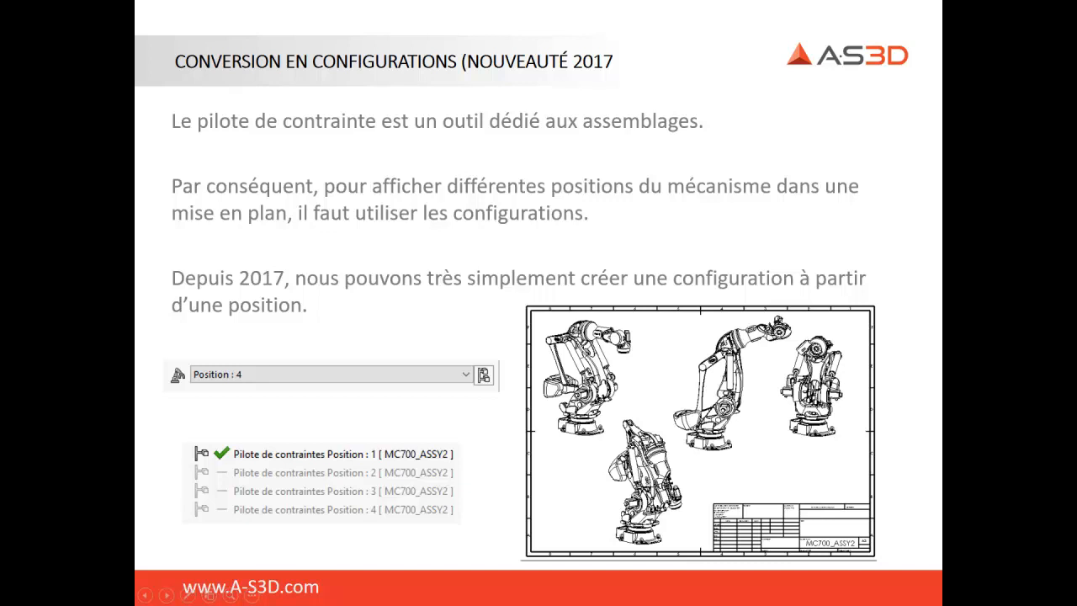
Step: Switch to SOLIDWORKS and update the existing Position 1 configuration from the Mate Controller's Position 1
{"action": "key", "text": "alt+Tab"}
{"action": "key", "text": "alt+Tab"}
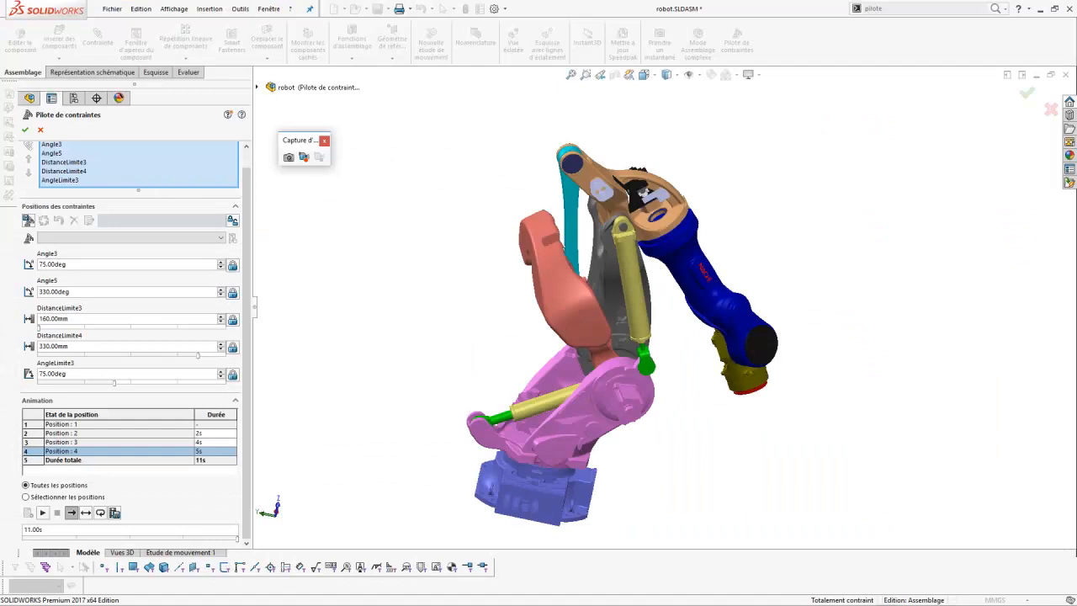
{"action": "left_click", "coordinate": [127, 237]}
{"action": "left_click", "coordinate": [67, 247]}
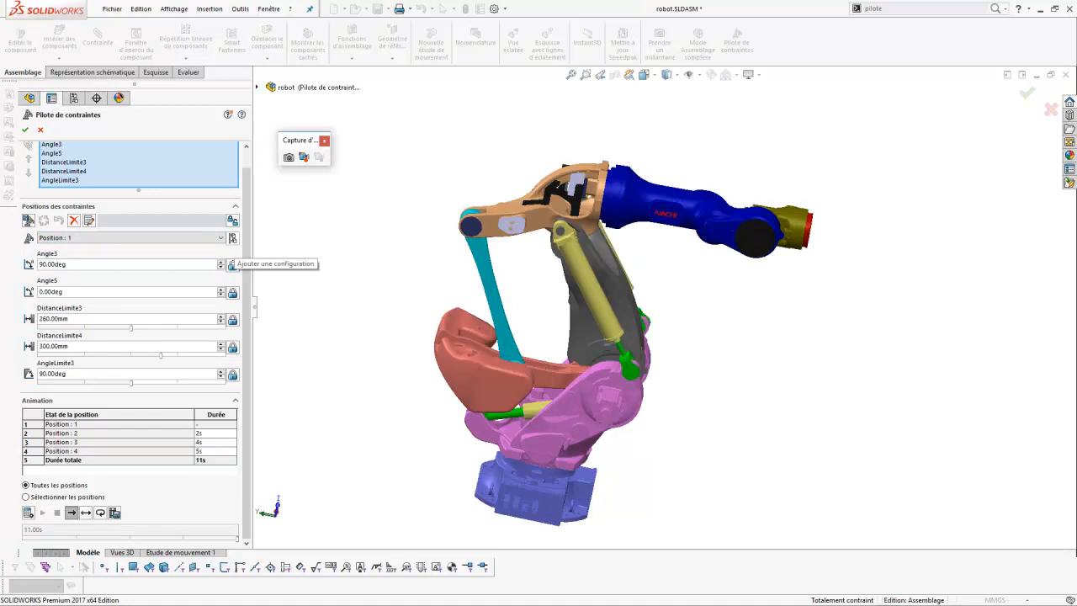
{"action": "left_click", "coordinate": [232, 264]}
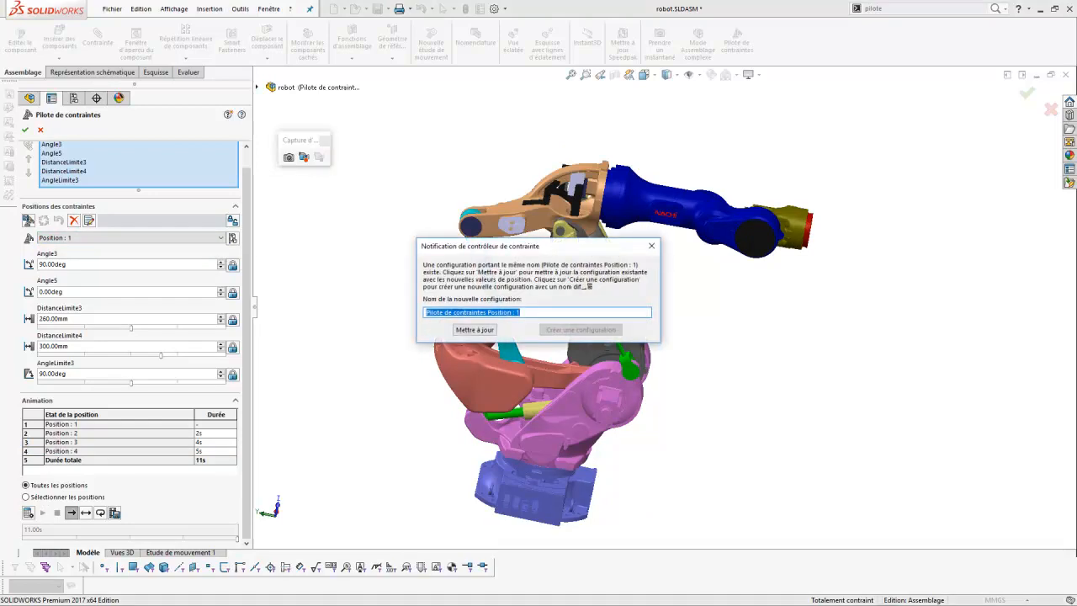
{"action": "key", "text": "Return"}
Step: Select Position 2 in the Mate Controller and update its existing configuration with that pose
{"action": "left_click", "coordinate": [220, 239]}
{"action": "left_click", "coordinate": [127, 255]}
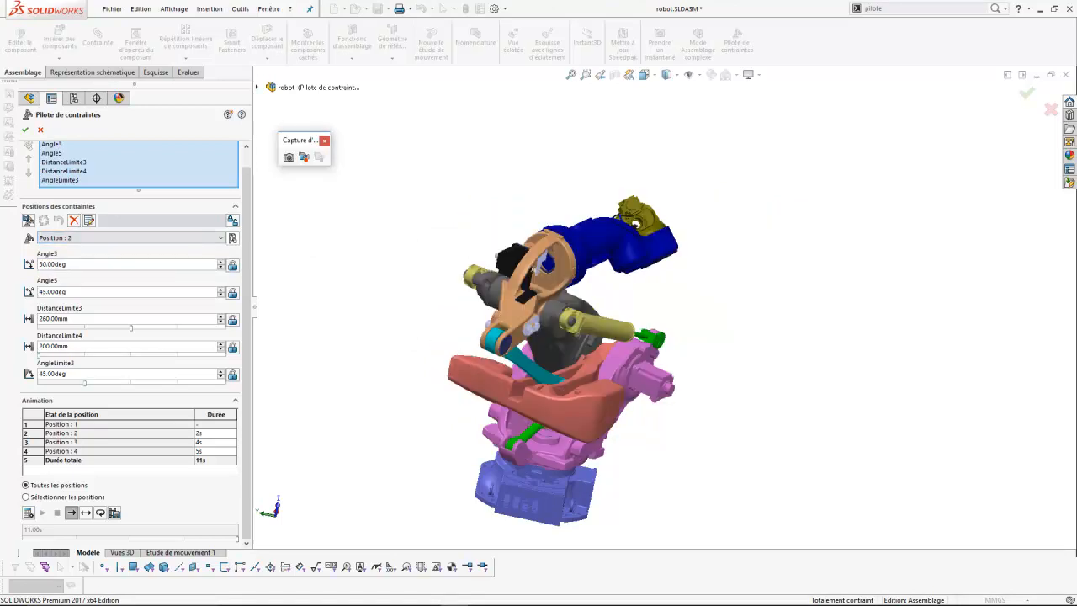
{"action": "left_click", "coordinate": [232, 239]}
{"action": "left_click", "coordinate": [474, 329]}
Step: Select Position 3 in the Mate Controller and update its existing configuration with that pose
{"action": "left_click", "coordinate": [220, 238]}
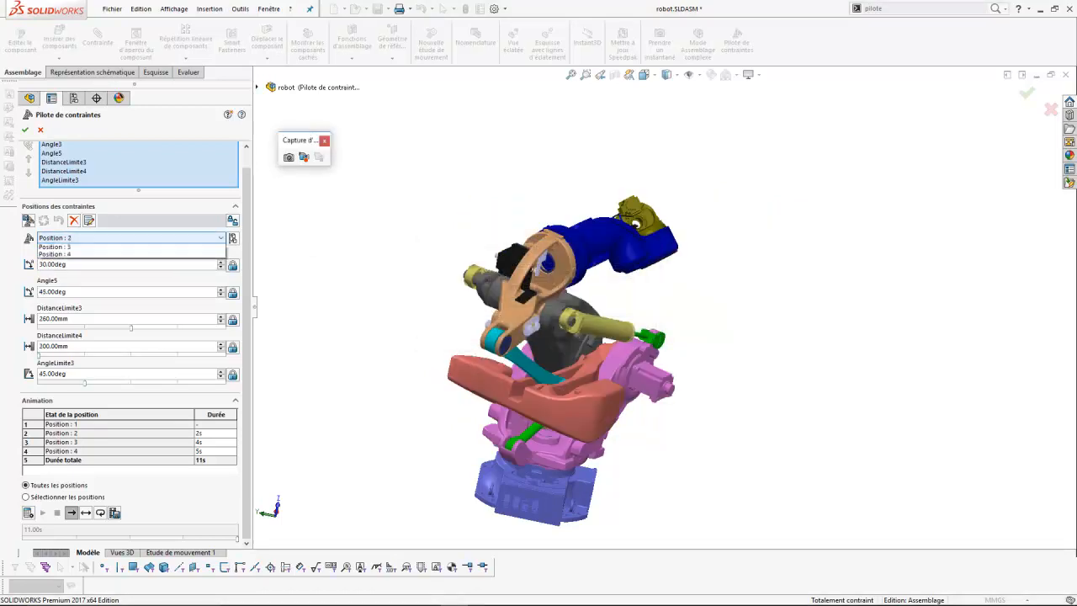
{"action": "left_click", "coordinate": [126, 246]}
{"action": "left_click", "coordinate": [232, 238]}
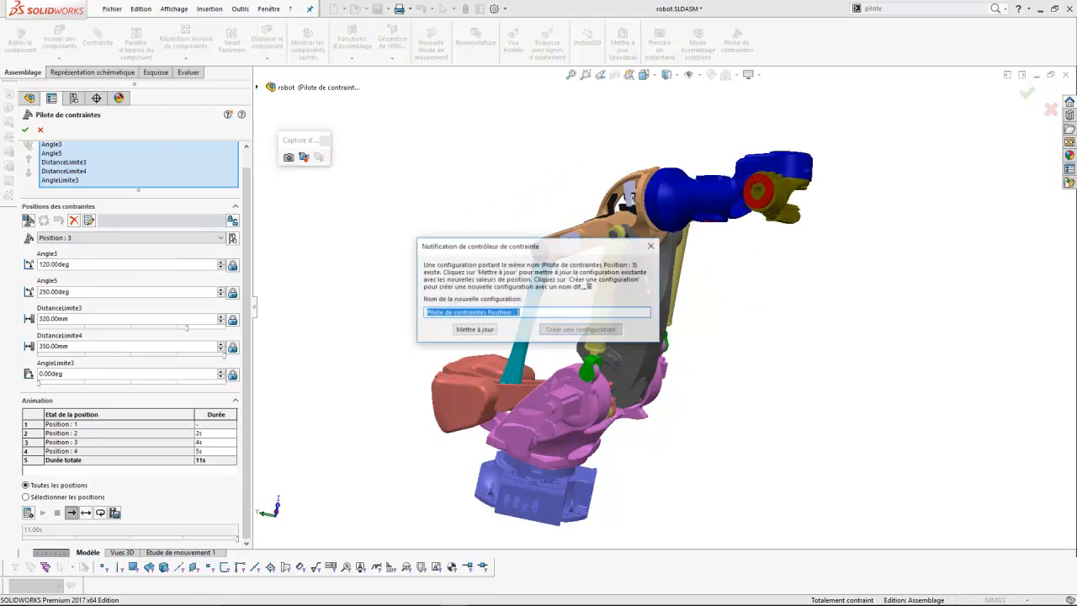
{"action": "left_click", "coordinate": [475, 329]}
Step: Update the existing configuration for Position 4, and accept the Mate Controller to list the assembly's configurations
{"action": "left_click", "coordinate": [220, 238]}
{"action": "left_click", "coordinate": [126, 271]}
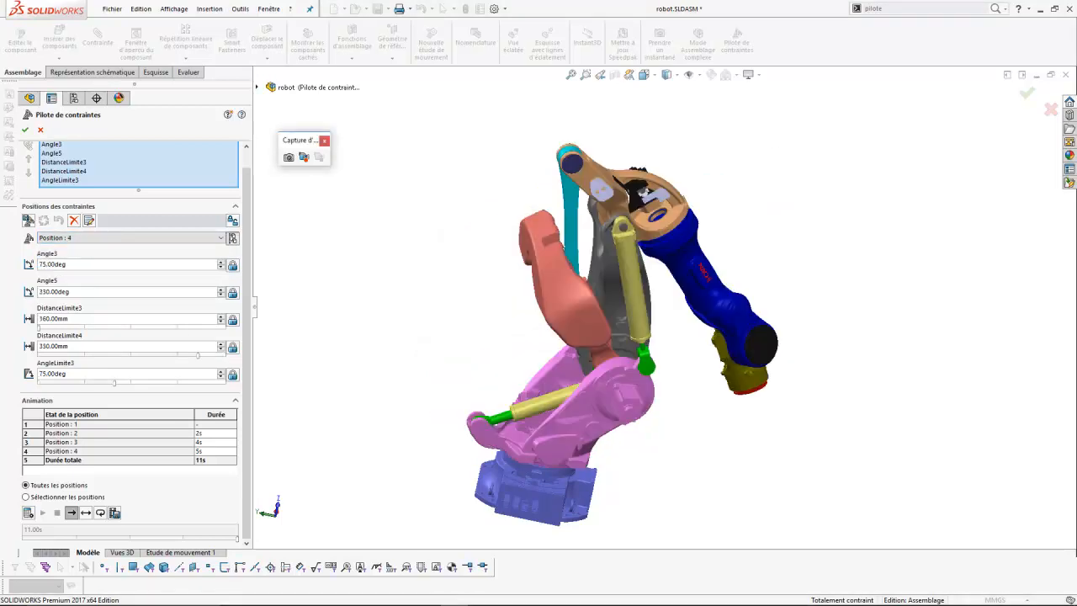
{"action": "left_click", "coordinate": [233, 238]}
{"action": "left_click", "coordinate": [474, 329]}
{"action": "left_click", "coordinate": [25, 129]}
{"action": "left_click", "coordinate": [73, 98]}
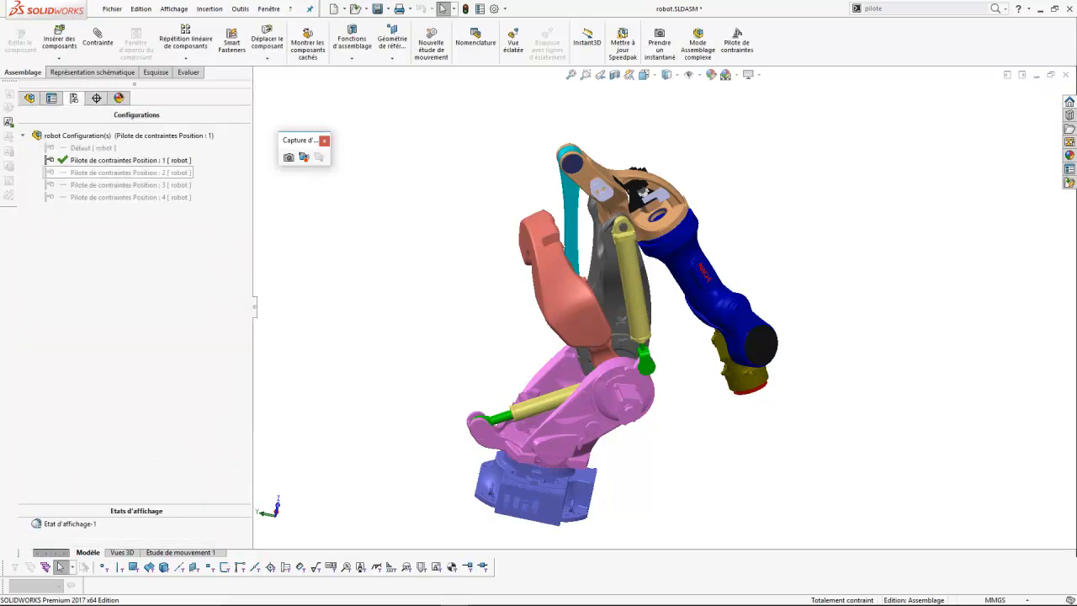
Step: Activate the Position 1 to Position 4 configurations in turn to check the robot's pose in each
{"action": "double_click", "coordinate": [139, 172]}
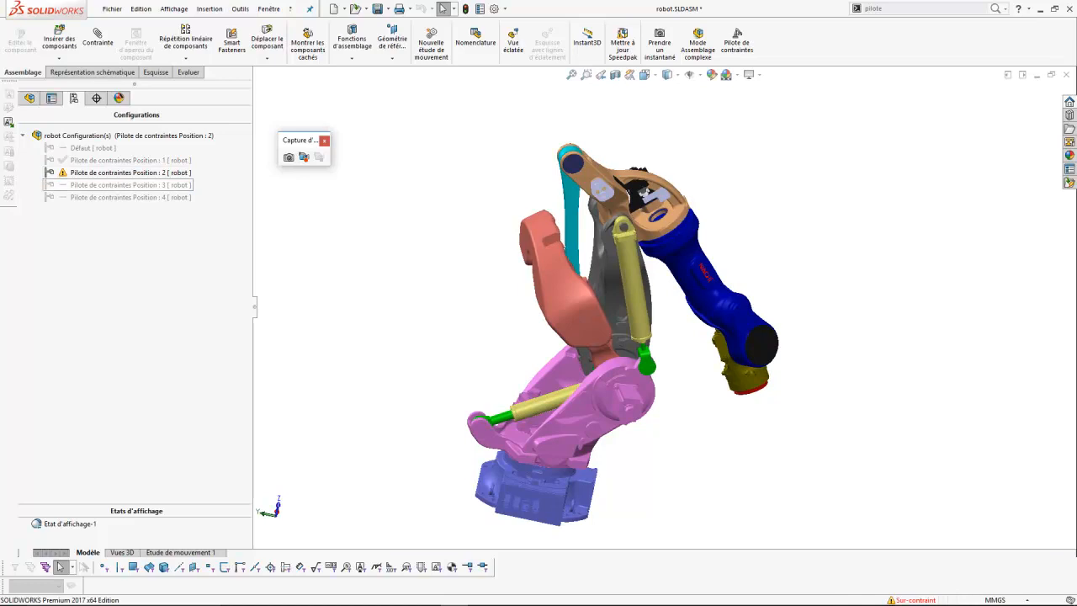
{"action": "double_click", "coordinate": [139, 185]}
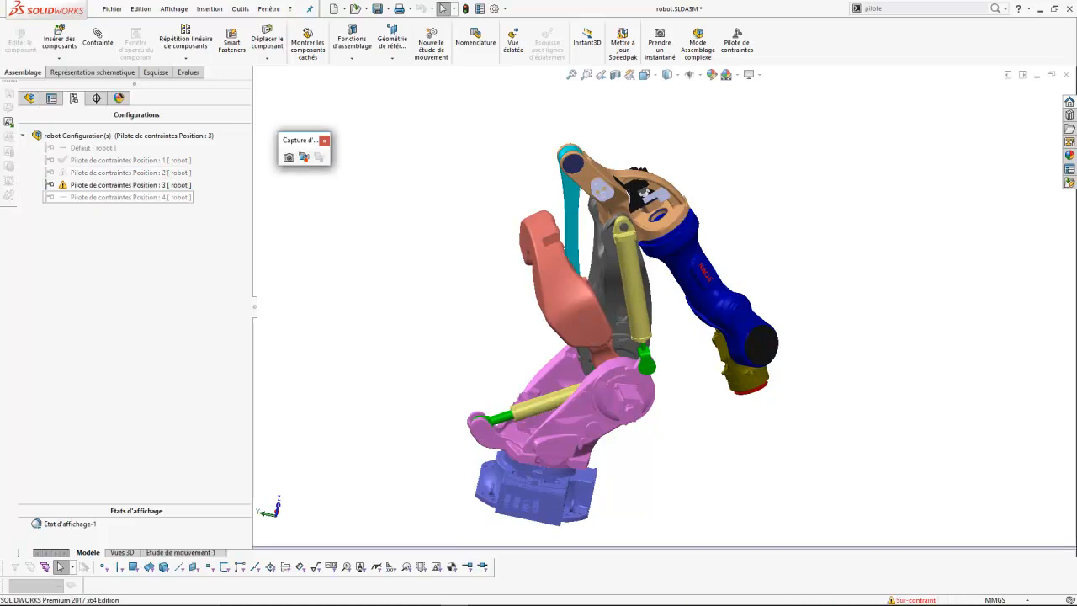
{"action": "double_click", "coordinate": [139, 173]}
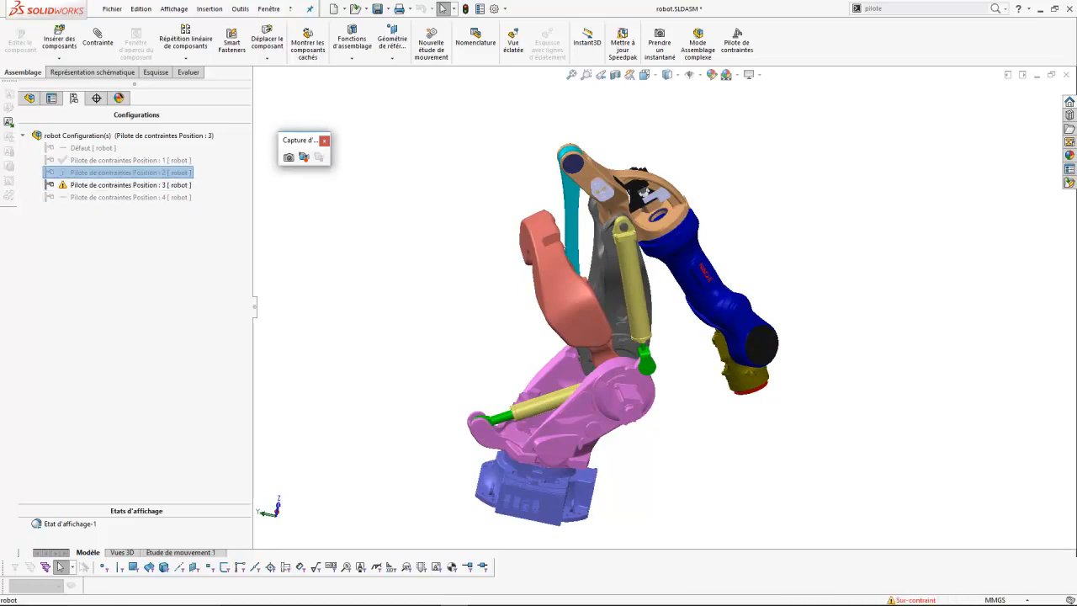
{"action": "double_click", "coordinate": [139, 160]}
{"action": "double_click", "coordinate": [130, 173]}
{"action": "double_click", "coordinate": [130, 185]}
{"action": "double_click", "coordinate": [131, 197]}
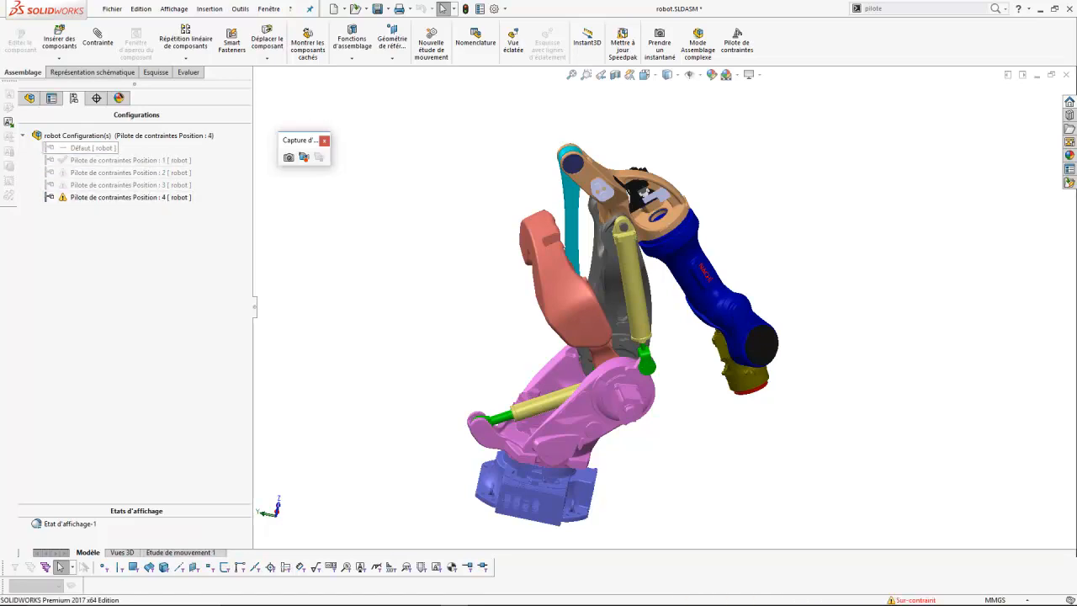
Step: Activate the Défaut configuration and delete the four Mate Controller position configurations
{"action": "double_click", "coordinate": [94, 148]}
{"action": "left_click", "coordinate": [130, 159]}
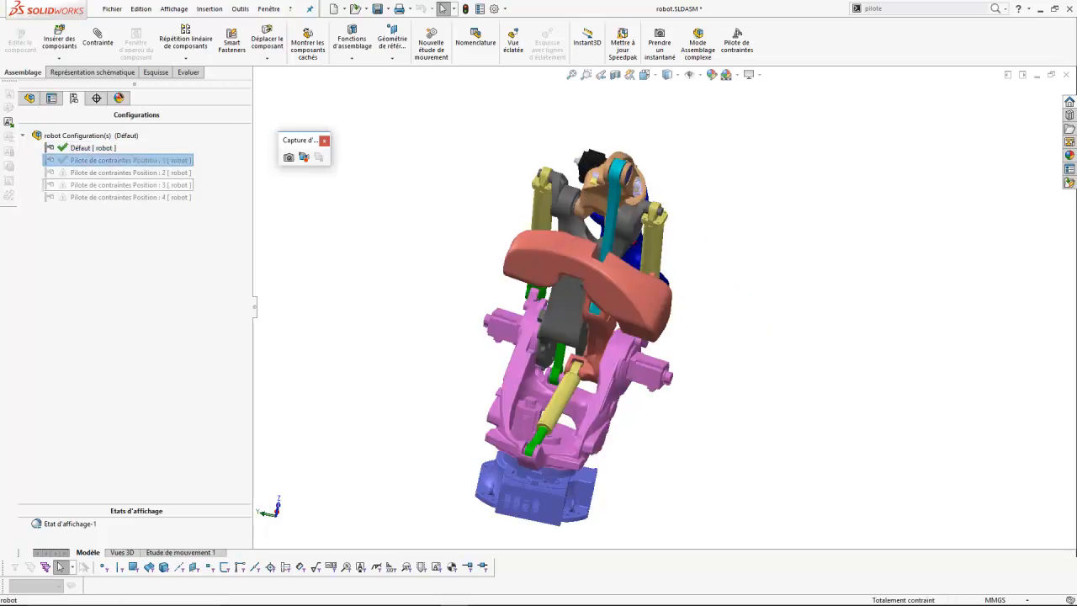
{"action": "left_click", "coordinate": [130, 197], "text": "shift"}
{"action": "key", "text": "Delete"}
{"action": "key", "text": "Return"}
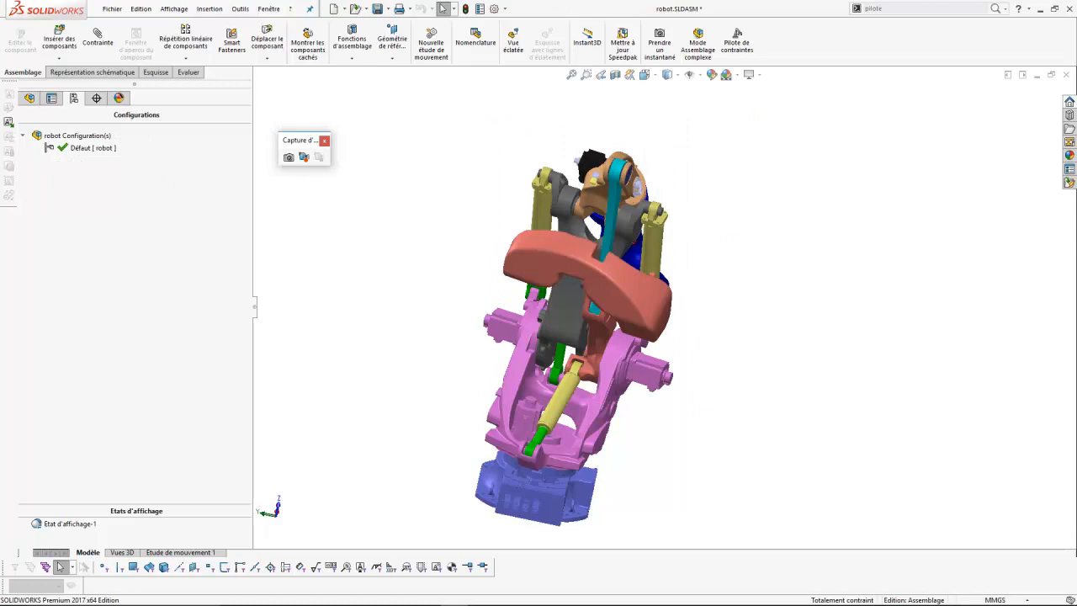
Step: Unsuppress the Mate Controller in the assembly's feature tree and dismiss the rebuild error report
{"action": "left_click", "coordinate": [29, 98]}
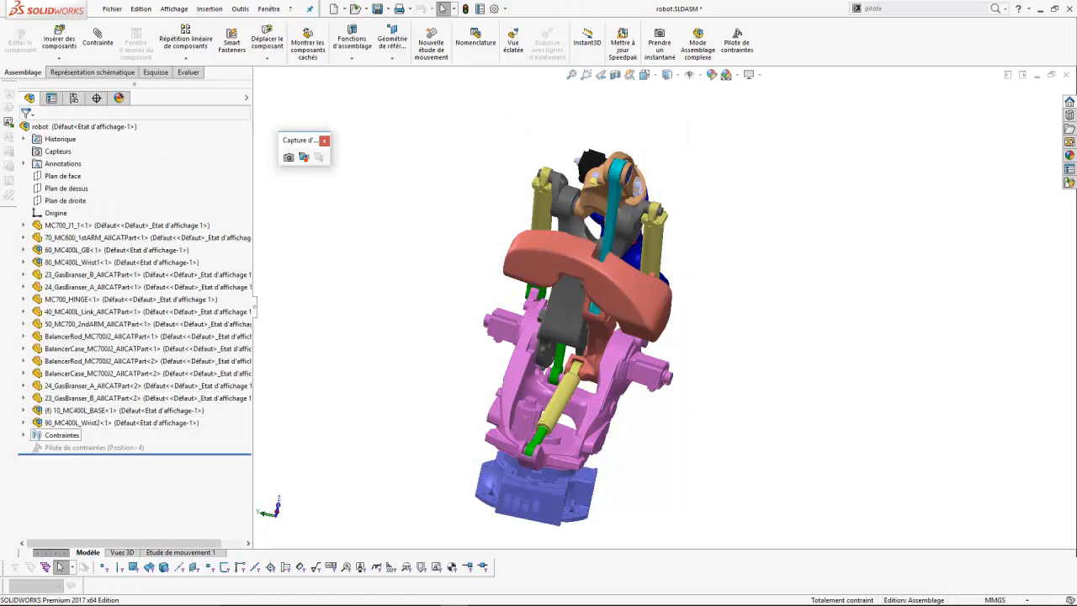
{"action": "left_click", "coordinate": [65, 447]}
{"action": "left_click", "coordinate": [89, 413]}
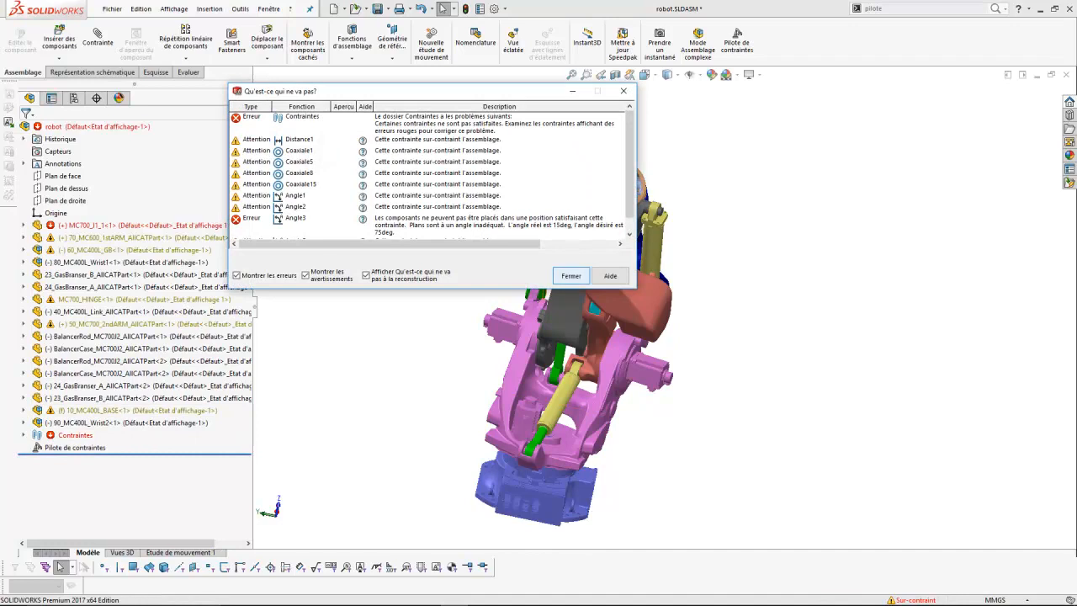
{"action": "left_click", "coordinate": [571, 276]}
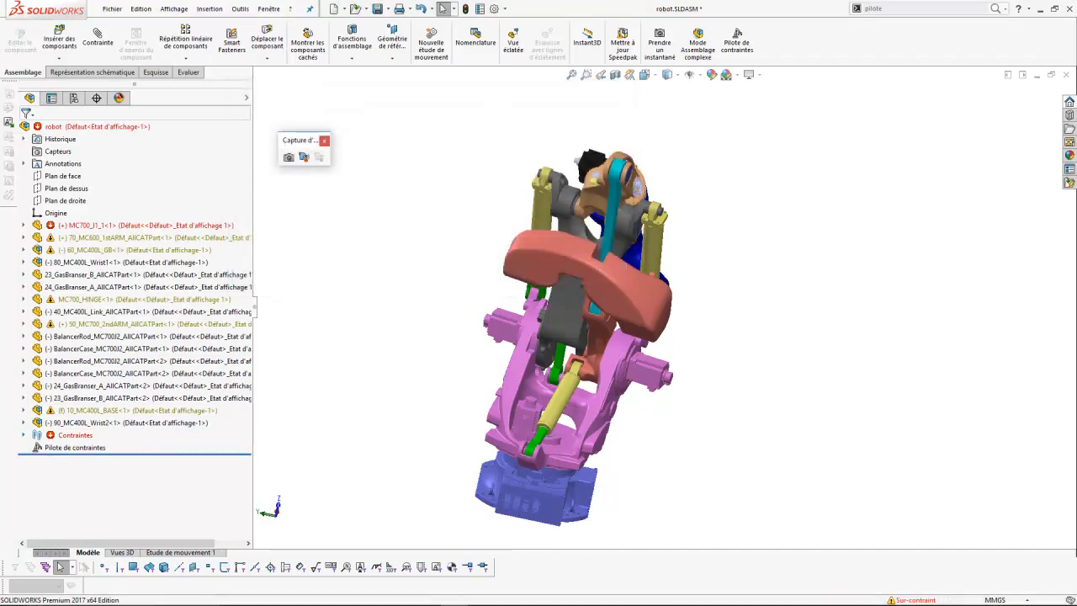
Step: Suppress the conflicting mates Angle1, Angle2, DistanceLimite1, DistanceLimite2 and AngleLimite1 in the mates folder
{"action": "left_click", "coordinate": [24, 435]}
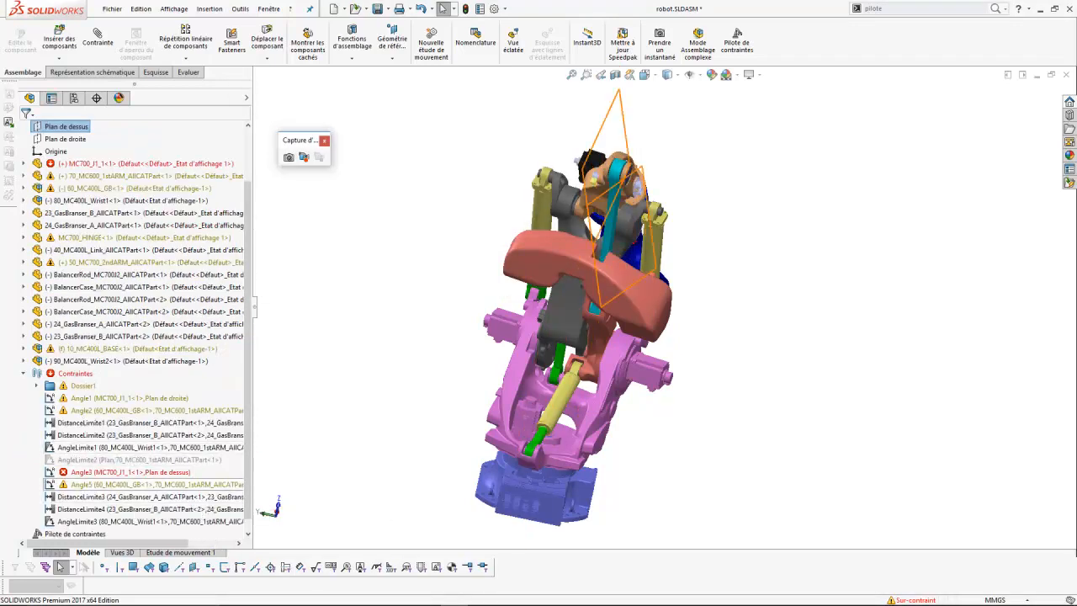
{"action": "middle_click_drag", "start_coordinate": [673, 337], "coordinate": [513, 358]}
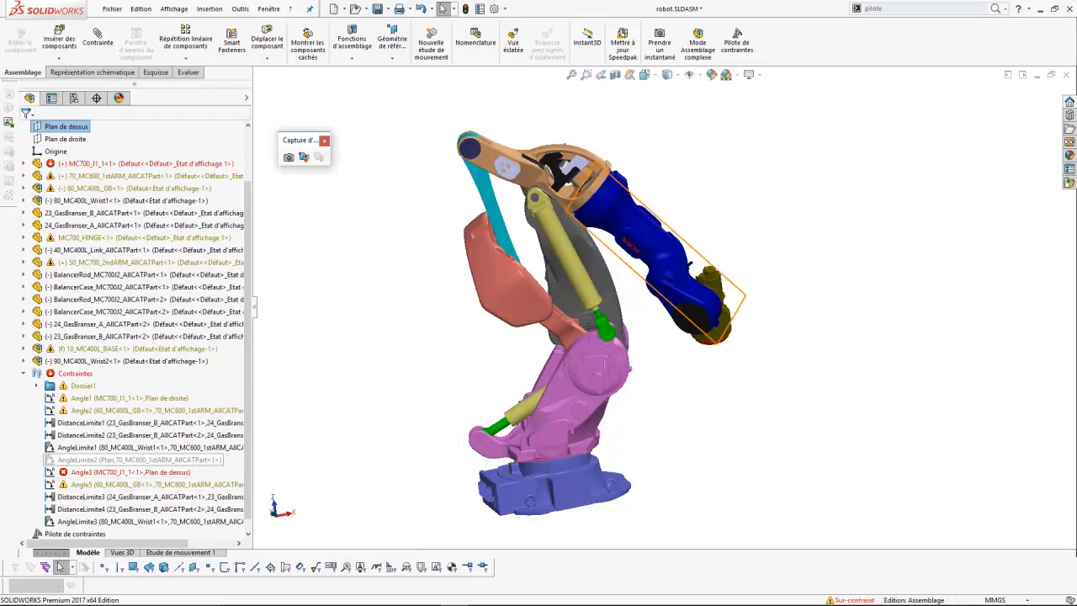
{"action": "scroll", "coordinate": [126, 515], "scroll_direction": "down", "scroll_amount": 1}
{"action": "left_click", "coordinate": [75, 521]}
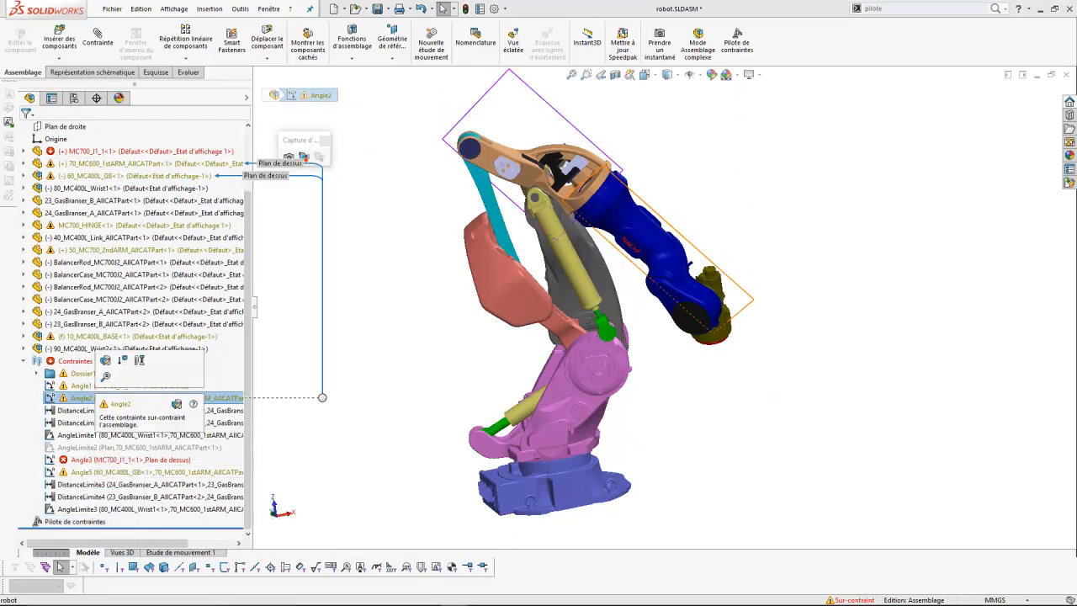
{"action": "left_click", "coordinate": [110, 385]}
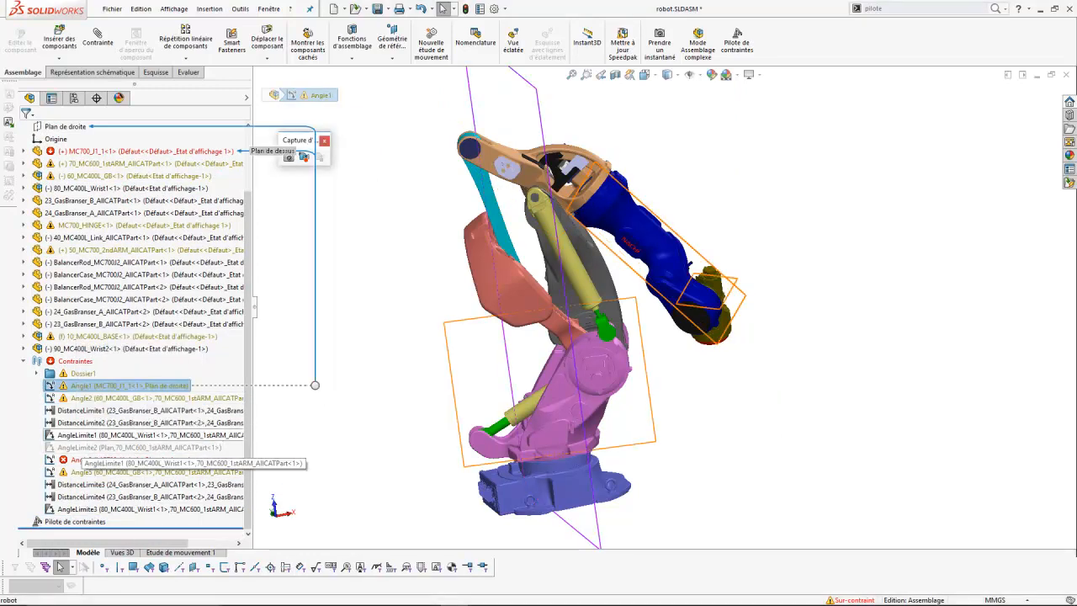
{"action": "left_click", "coordinate": [93, 435], "text": "shift"}
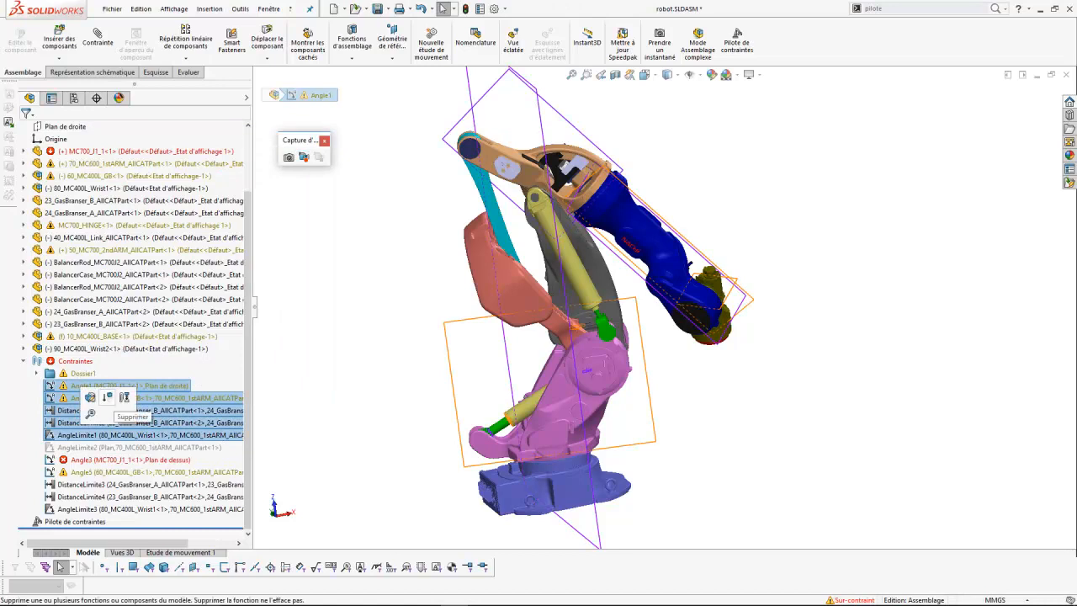
{"action": "left_click", "coordinate": [107, 397]}
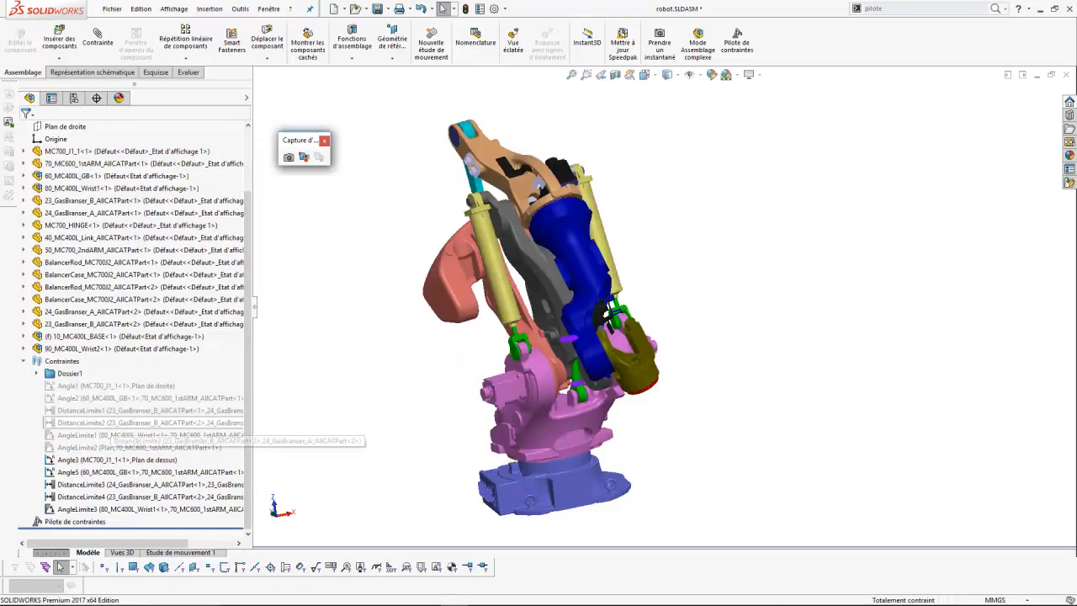
Step: Edit the Mate Controller, set it to Position 1 and add a configuration from that position
{"action": "left_click", "coordinate": [101, 460]}
{"action": "left_click", "coordinate": [74, 522]}
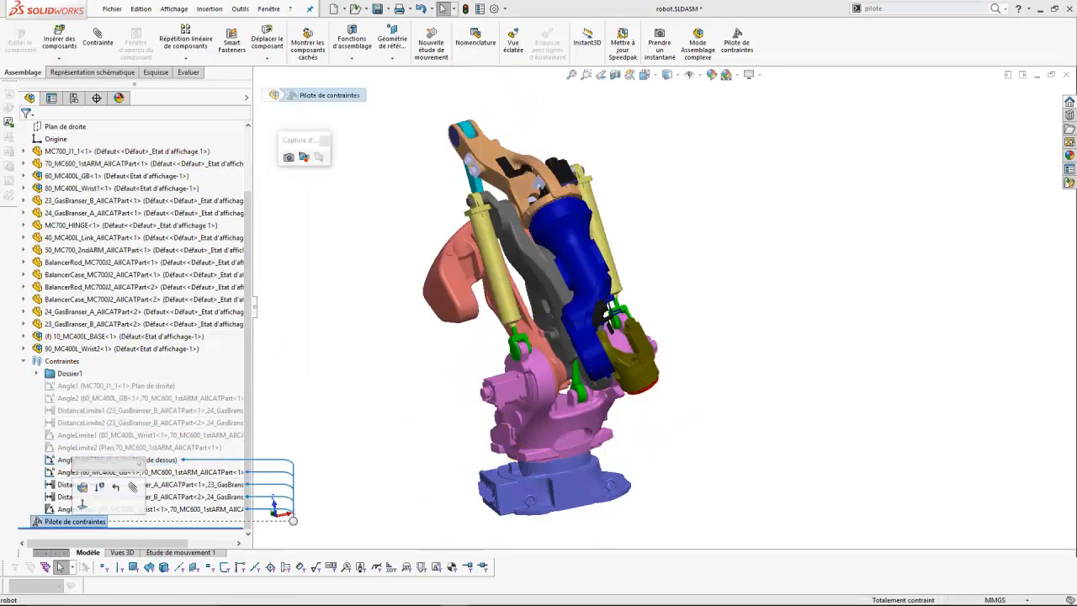
{"action": "left_click", "coordinate": [81, 487]}
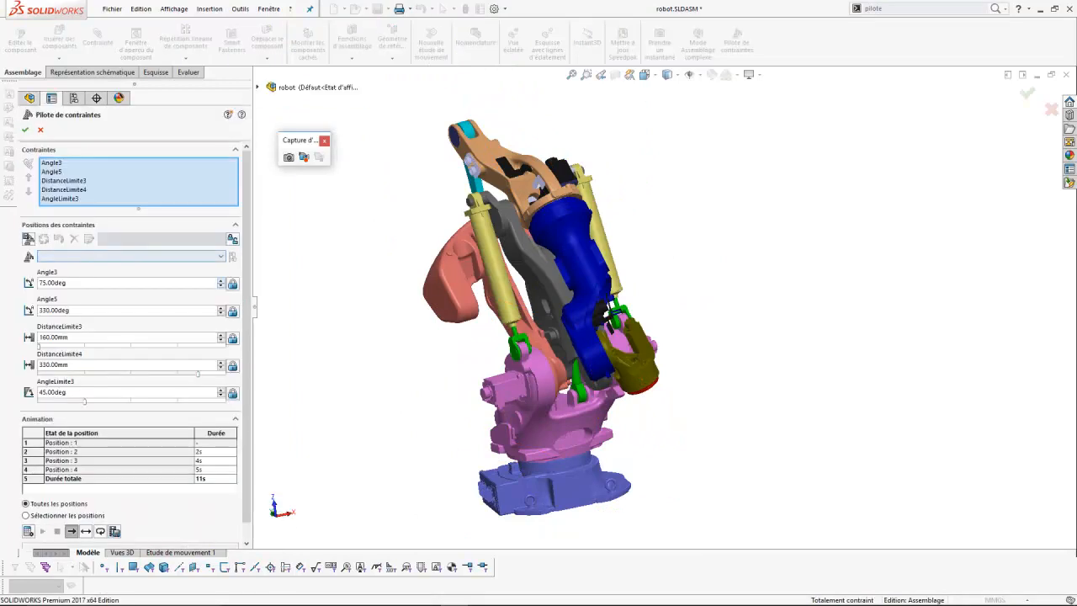
{"action": "left_click", "coordinate": [132, 256]}
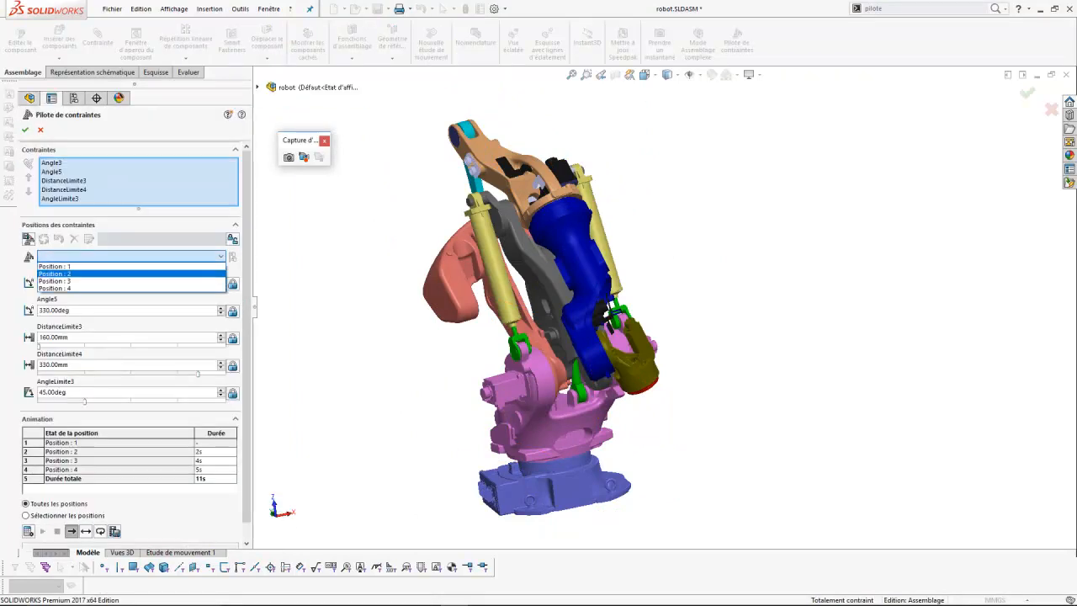
{"action": "left_click", "coordinate": [131, 274]}
{"action": "left_click", "coordinate": [131, 256]}
{"action": "left_click", "coordinate": [131, 266]}
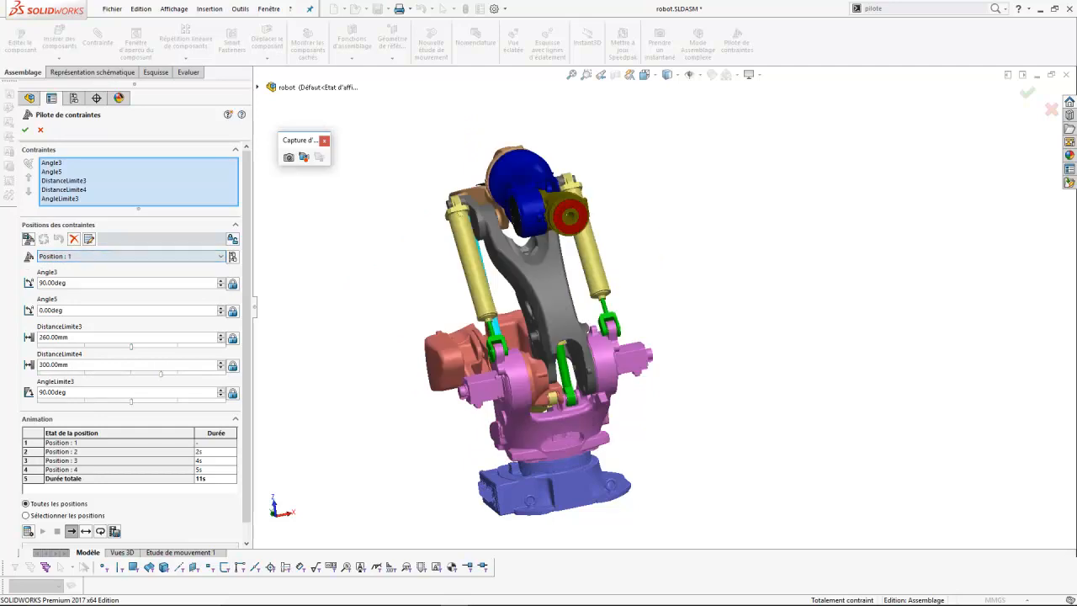
Step: Add configurations from Positions 2, 3 and 4 in the Mate Controller, and accept it
{"action": "left_click", "coordinate": [131, 255]}
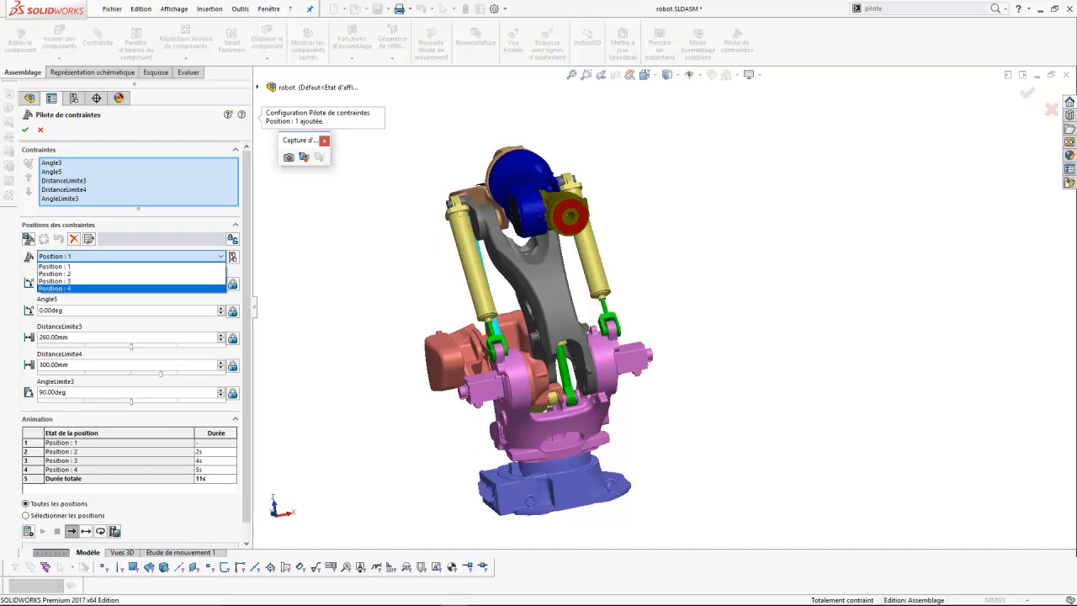
{"action": "left_click", "coordinate": [131, 274]}
{"action": "left_click", "coordinate": [132, 256]}
{"action": "left_click", "coordinate": [131, 282]}
{"action": "left_click", "coordinate": [131, 256]}
{"action": "left_click", "coordinate": [131, 291]}
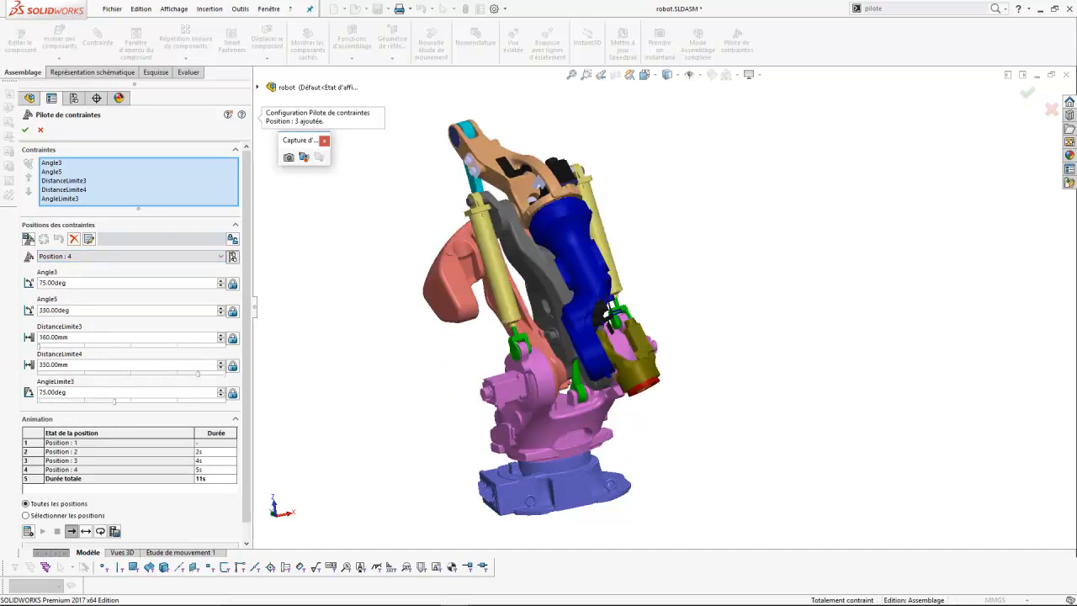
{"action": "left_click", "coordinate": [74, 97]}
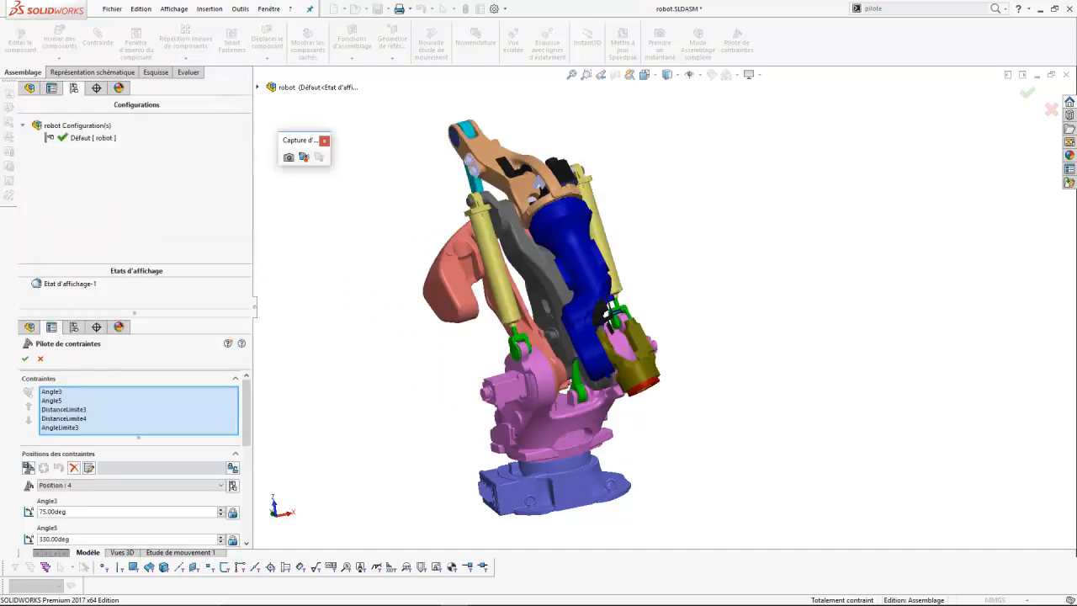
{"action": "left_click", "coordinate": [25, 358]}
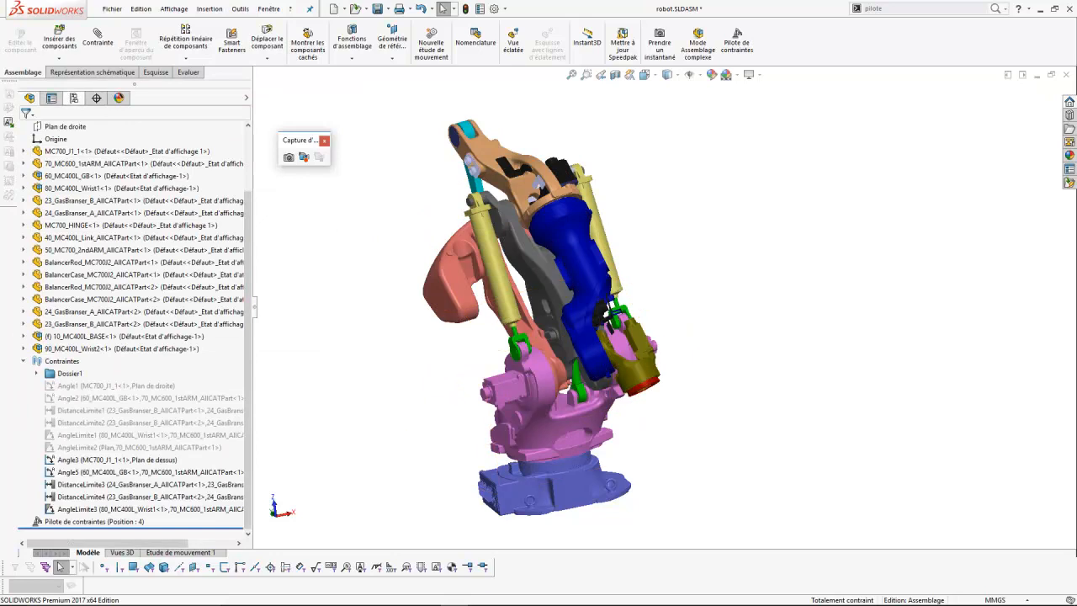
Step: Activate the new Position 1 to Position 4 configurations in turn and examine the robot's pose in each
{"action": "left_click", "coordinate": [74, 97]}
{"action": "double_click", "coordinate": [130, 160]}
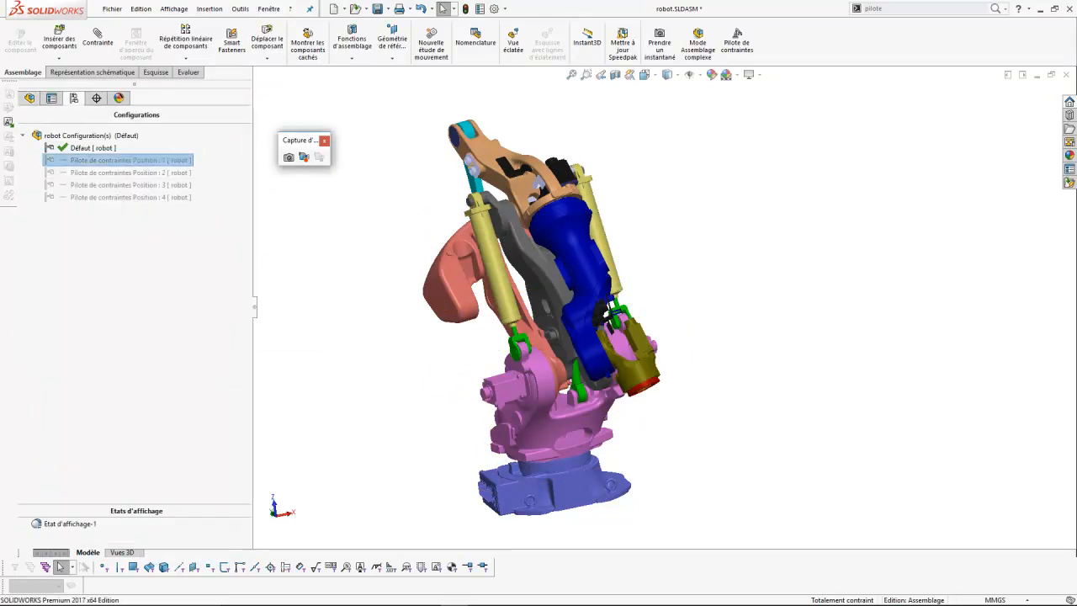
{"action": "double_click", "coordinate": [131, 172]}
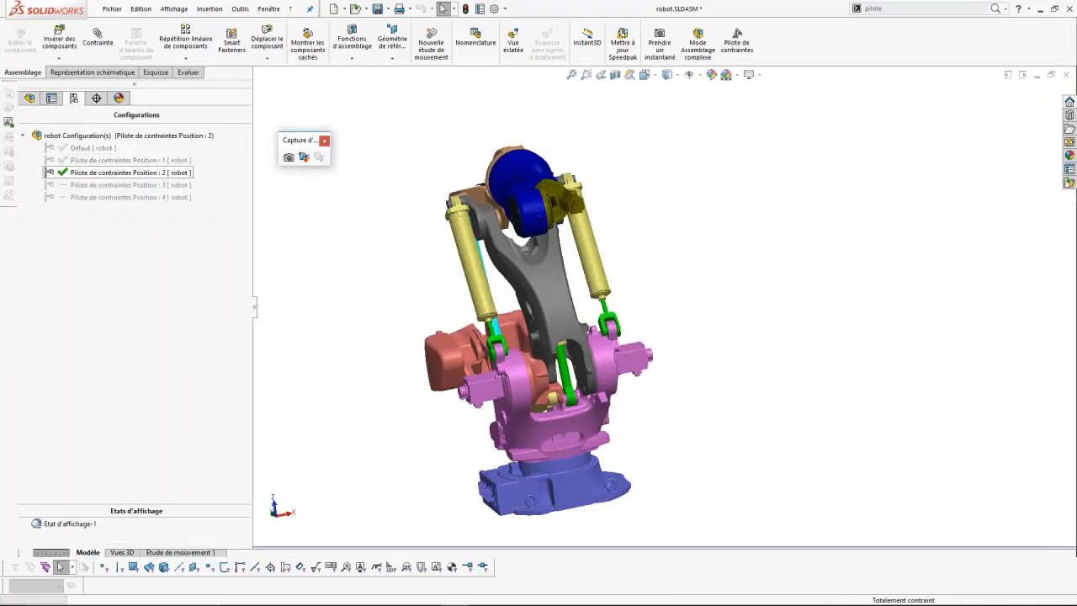
{"action": "double_click", "coordinate": [130, 185]}
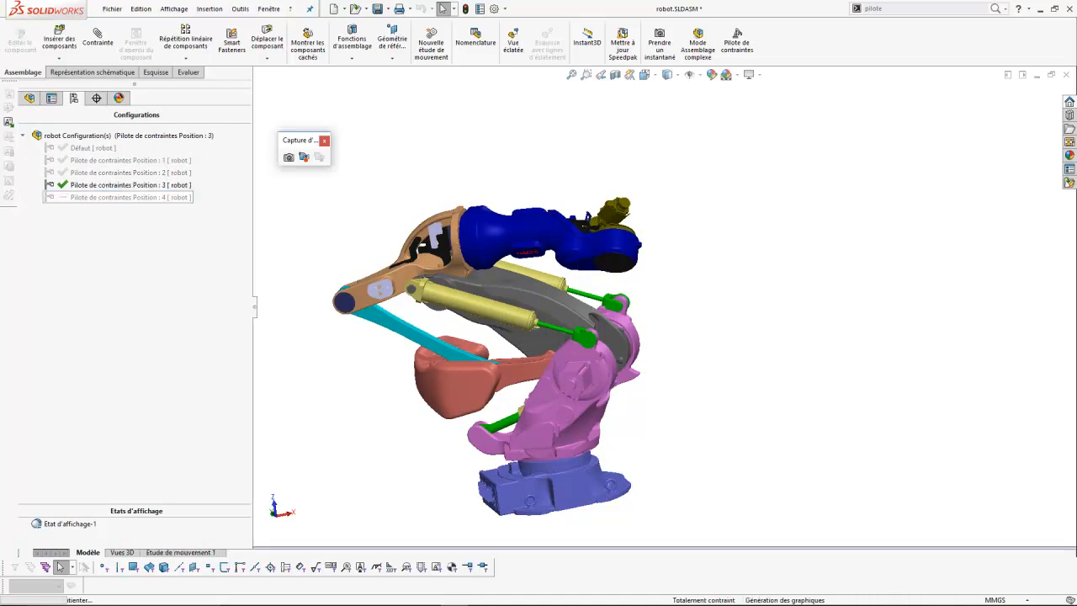
{"action": "double_click", "coordinate": [131, 197]}
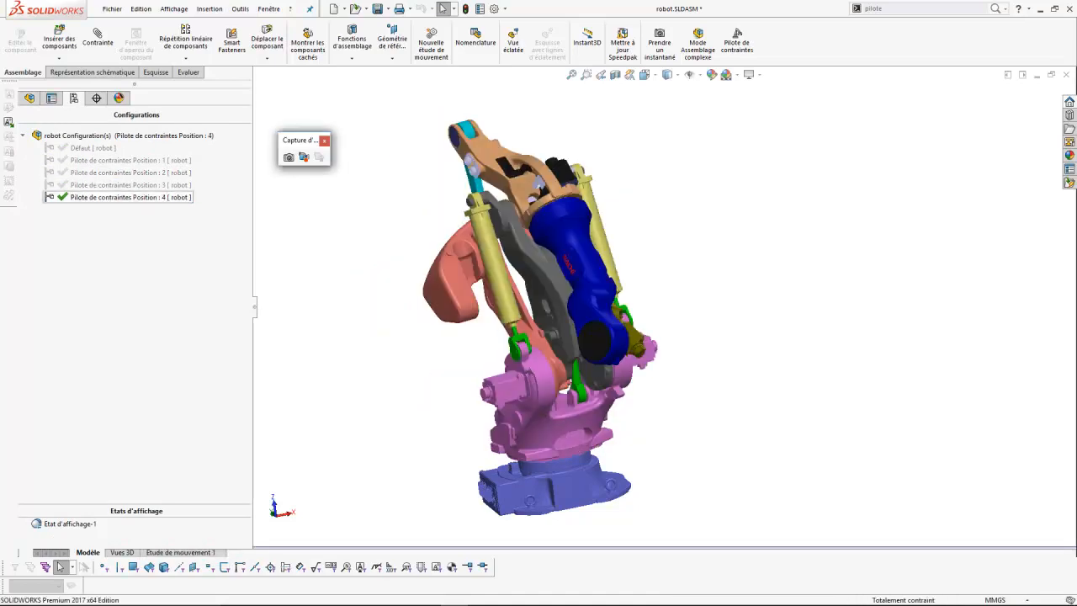
{"action": "mouse_move", "coordinate": [601, 340]}
{"action": "middle_mouse_down"}
{"action": "mouse_move", "coordinate": [627, 326]}
{"action": "mouse_move", "coordinate": [723, 324]}
{"action": "mouse_move", "coordinate": [581, 344]}
{"action": "mouse_move", "coordinate": [618, 341]}
{"action": "middle_mouse_up"}
{"action": "scroll", "coordinate": [639, 330], "scroll_direction": "down", "scroll_amount": 5}
{"action": "scroll", "coordinate": [619, 341], "scroll_direction": "up", "scroll_amount": 1}
{"action": "scroll", "coordinate": [663, 312], "scroll_direction": "up", "scroll_amount": 4}
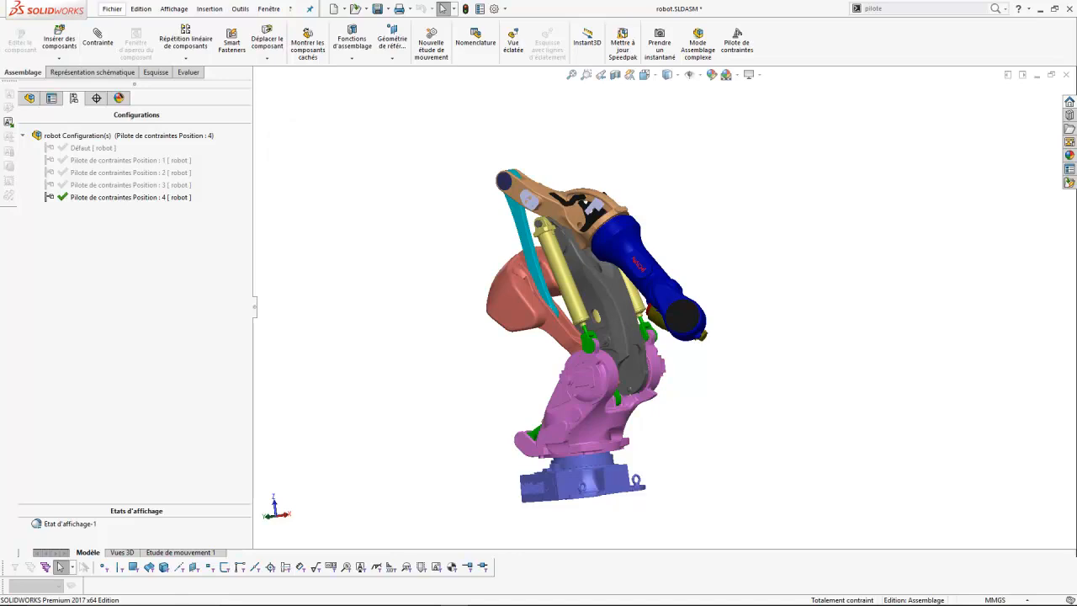
Step: Create a drawing from the robot assembly on an A3 (ISO) sheet format
{"action": "left_click", "coordinate": [140, 8]}
{"action": "left_click", "coordinate": [169, 84]}
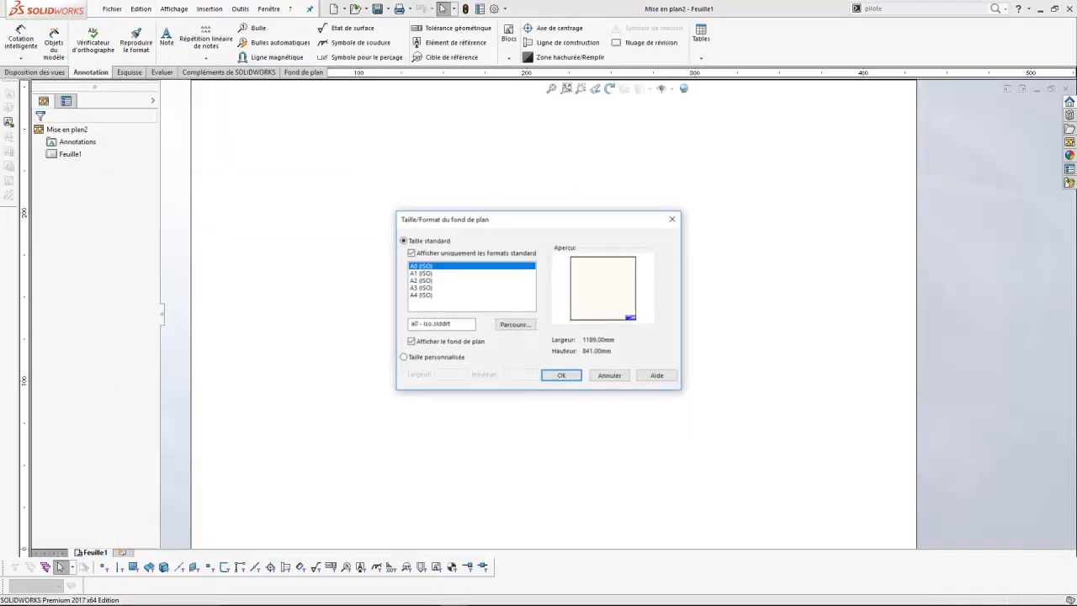
{"action": "left_click", "coordinate": [420, 281]}
{"action": "left_click", "coordinate": [420, 288]}
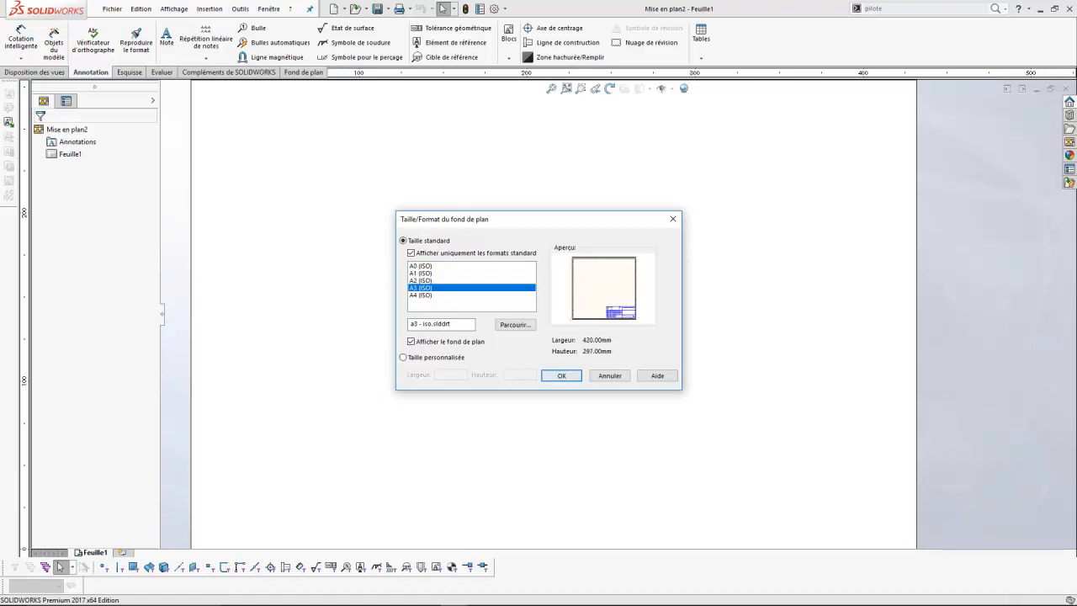
{"action": "left_click", "coordinate": [561, 376]}
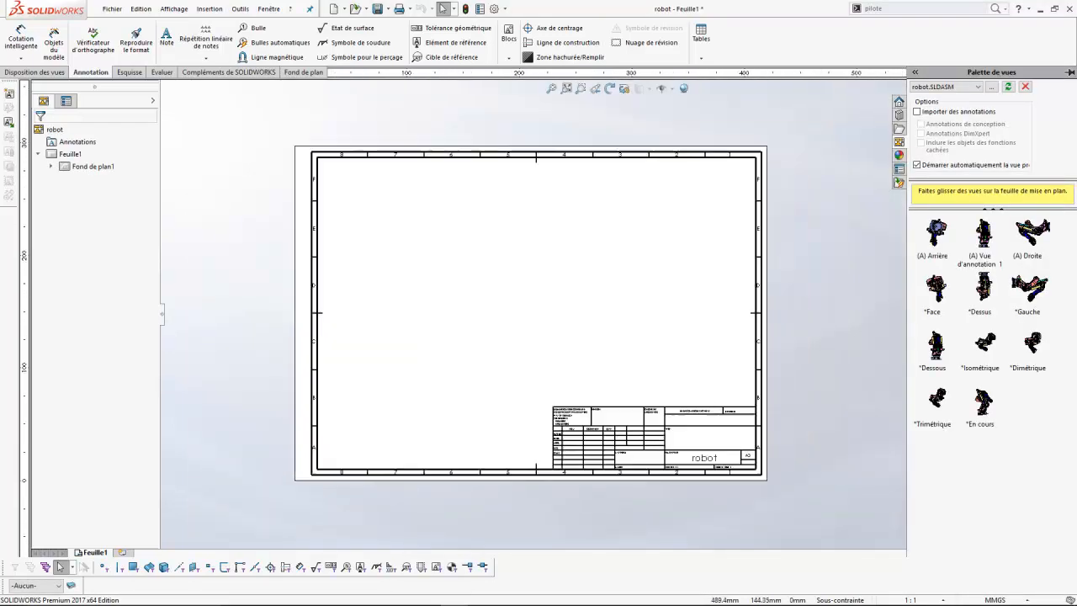
Step: Place the robot's isometric view in the upper-left area of the drawing sheet at a sheet scale of 1:20
{"action": "left_click", "coordinate": [984, 344]}
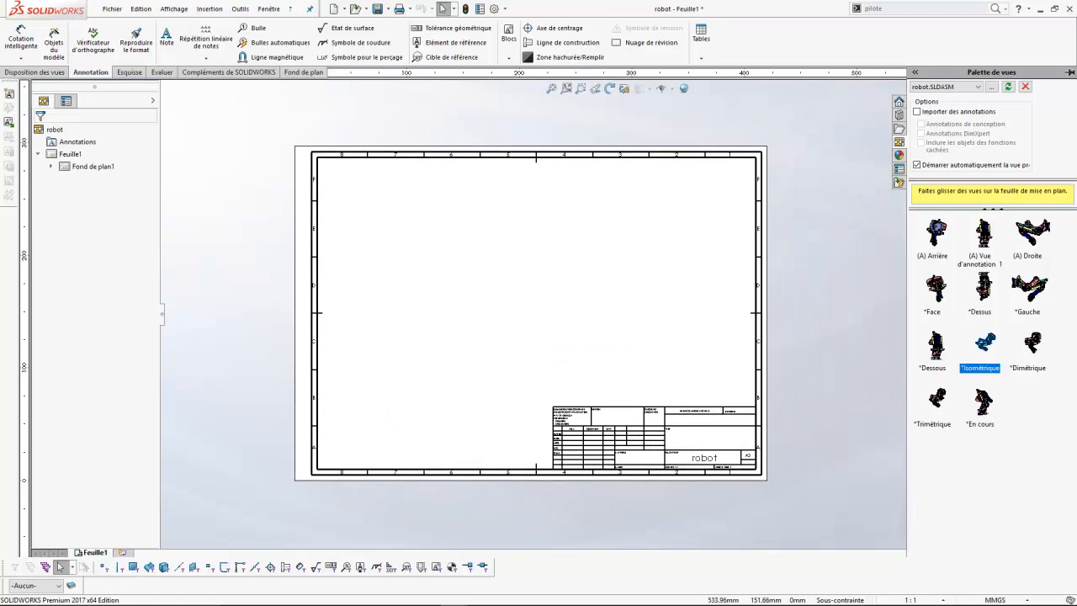
{"action": "mouse_move", "coordinate": [984, 343]}
{"action": "left_mouse_down"}
{"action": "mouse_move", "coordinate": [526, 280]}
{"action": "mouse_move", "coordinate": [543, 321]}
{"action": "mouse_move", "coordinate": [529, 312]}
{"action": "left_mouse_up"}
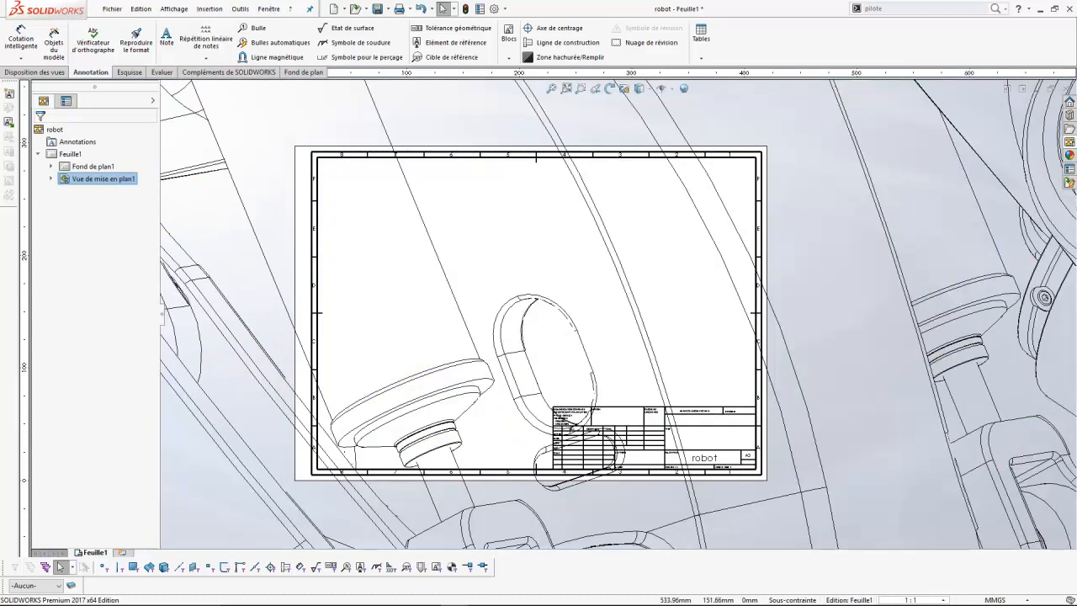
{"action": "left_click", "coordinate": [911, 600]}
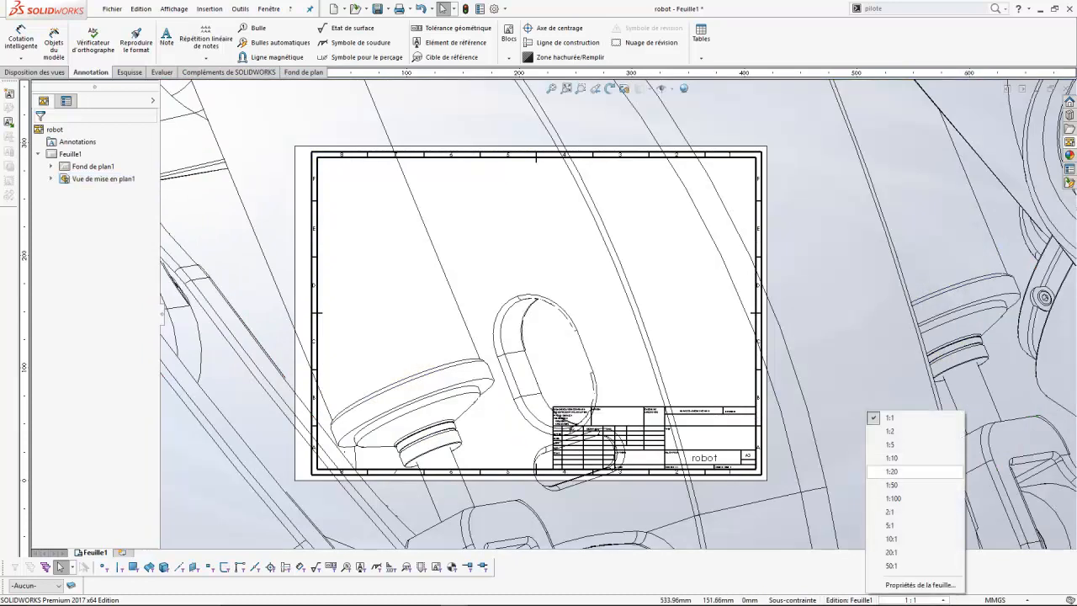
{"action": "left_click", "coordinate": [891, 471]}
{"action": "left_click_drag", "start_coordinate": [525, 332], "coordinate": [385, 256]}
{"action": "mouse_move", "coordinate": [484, 248]}
{"action": "left_mouse_down"}
{"action": "mouse_move", "coordinate": [359, 209]}
{"action": "mouse_move", "coordinate": [381, 180]}
{"action": "left_mouse_up"}
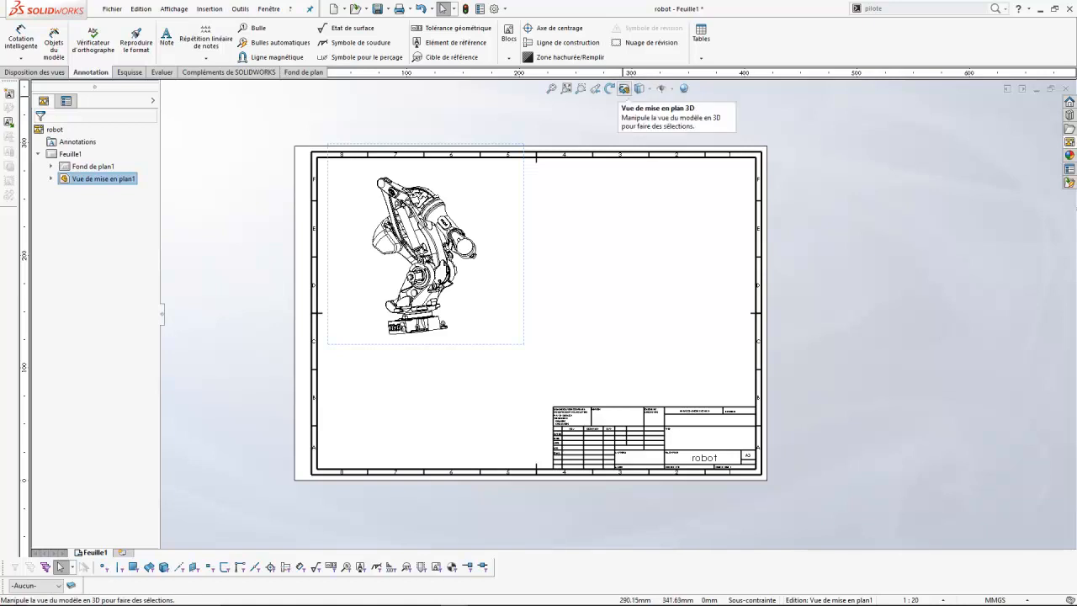
Step: Rotate the robot's drawing view with the 3D Drawing View tool so its base faces more toward the front, and accept it
{"action": "left_click", "coordinate": [624, 88]}
{"action": "mouse_move", "coordinate": [429, 254]}
{"action": "left_mouse_down"}
{"action": "mouse_move", "coordinate": [465, 263]}
{"action": "mouse_move", "coordinate": [442, 263]}
{"action": "mouse_move", "coordinate": [436, 200]}
{"action": "left_mouse_up"}
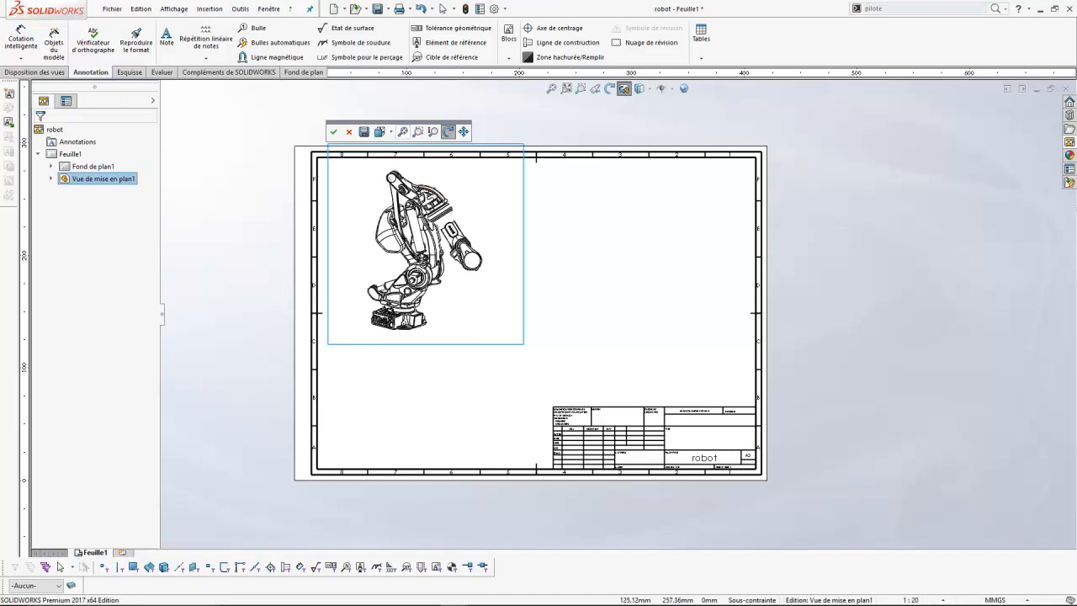
{"action": "left_click", "coordinate": [333, 132]}
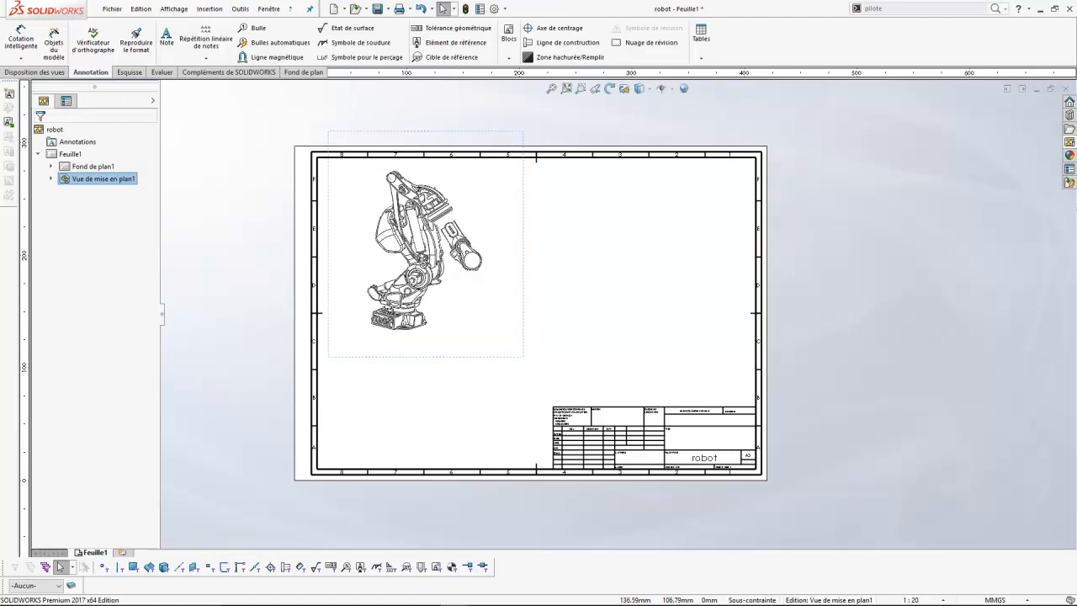
Step: Paste a copy of the robot view in the lower middle of the sheet and set its reference configuration to Position 1
{"action": "key", "text": "ctrl+v"}
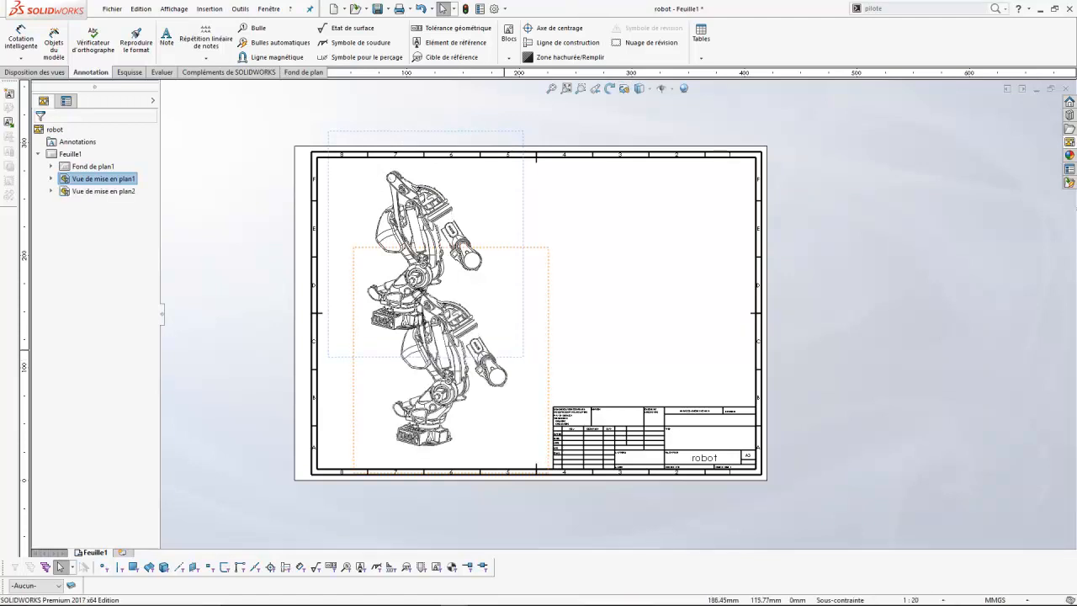
{"action": "left_click_drag", "start_coordinate": [503, 367], "coordinate": [549, 367]}
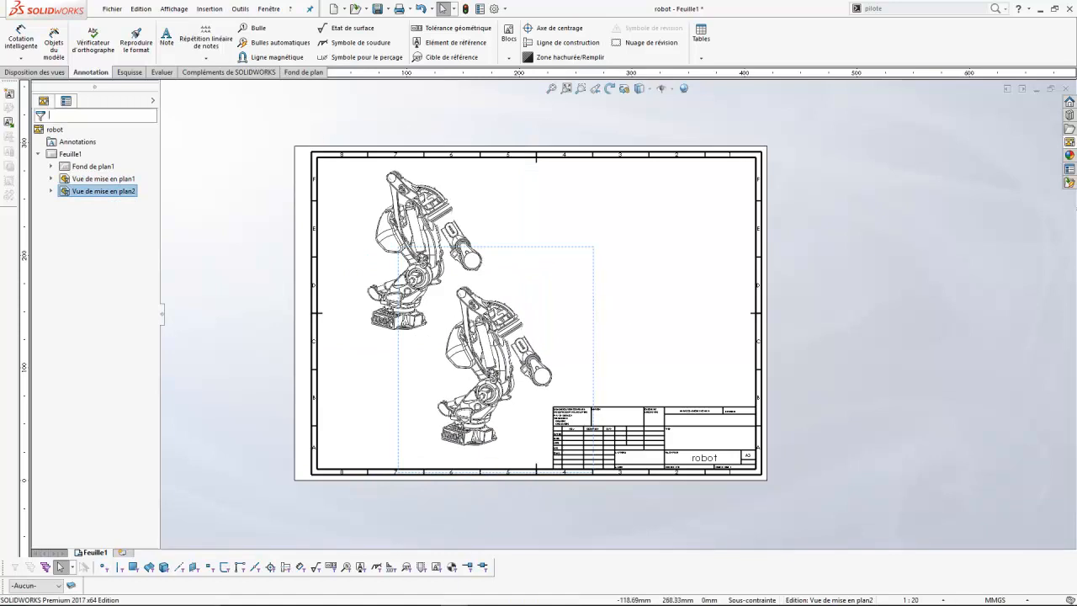
{"action": "left_click", "coordinate": [134, 167]}
{"action": "key", "text": "Down"}
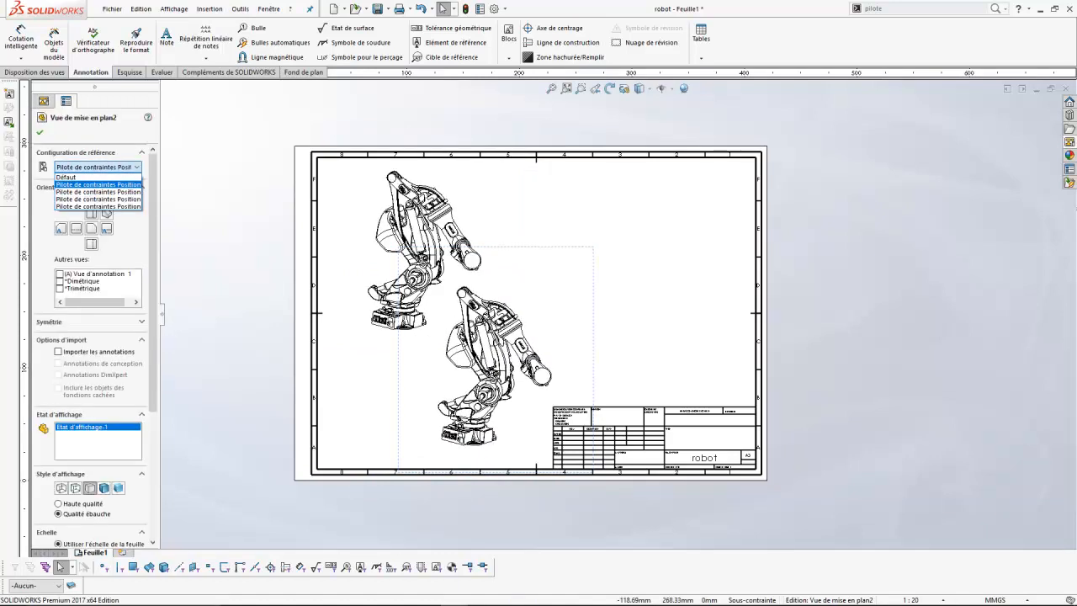
{"action": "key", "text": "Return"}
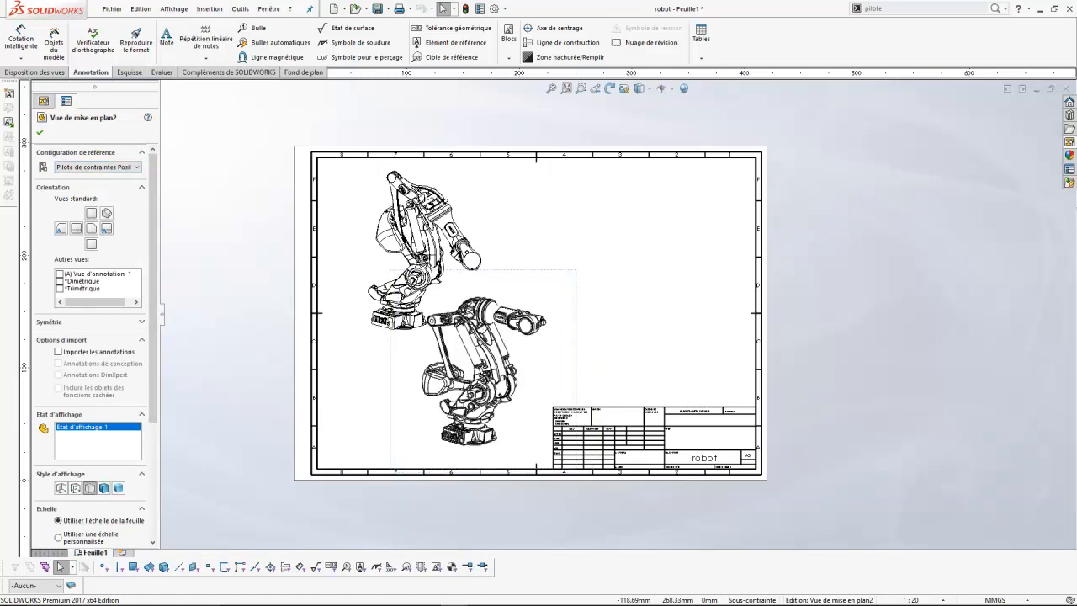
Step: Paste a second copy of the robot view in the upper-right area of the sheet and set its reference configuration to Position 3
{"action": "left_click", "coordinate": [571, 309]}
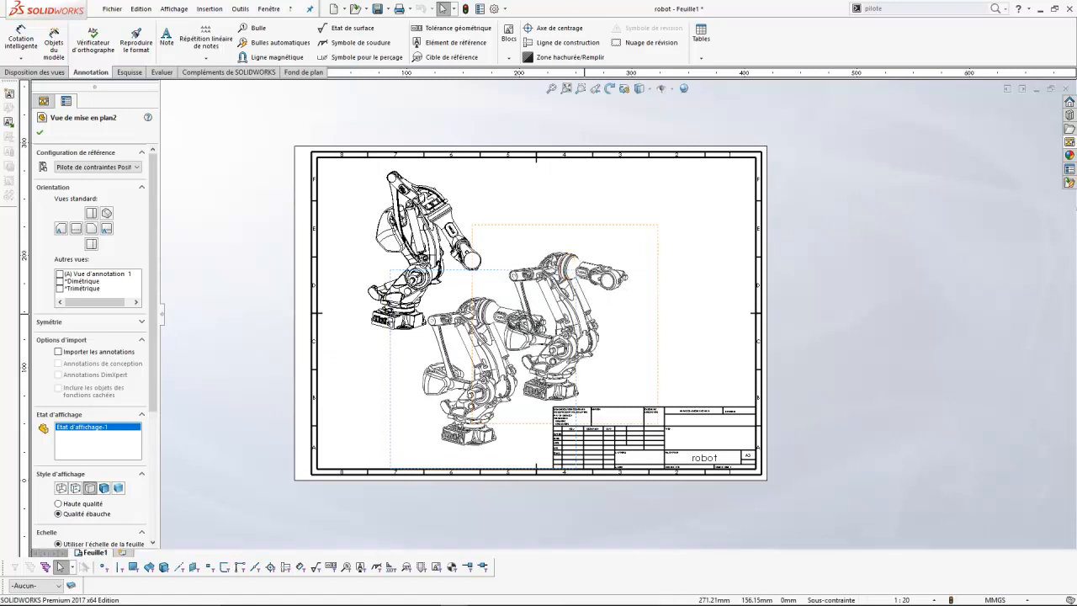
{"action": "left_click_drag", "start_coordinate": [594, 277], "coordinate": [593, 246]}
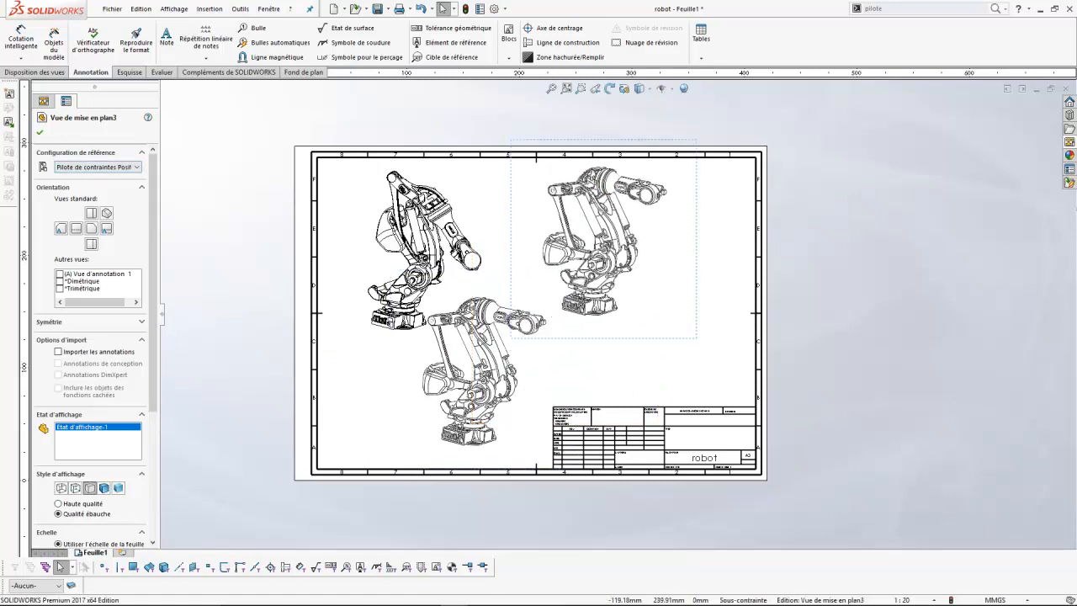
{"action": "left_click", "coordinate": [98, 167]}
{"action": "left_click", "coordinate": [97, 201]}
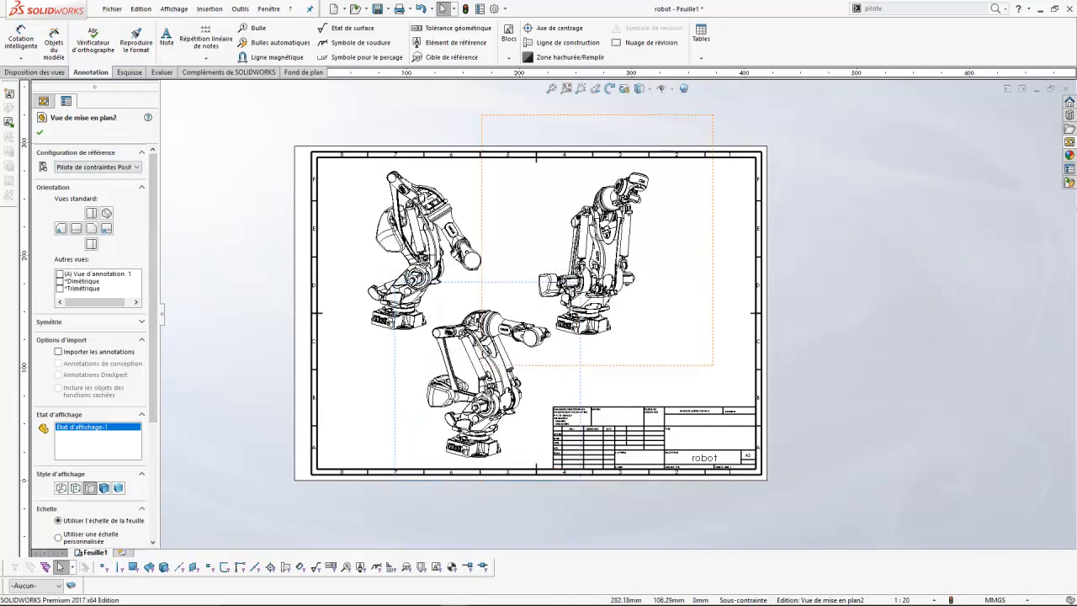
Step: Paste a third robot view above the title block near the sheet's right edge and try to assign it the Position 2 configuration
{"action": "left_click", "coordinate": [611, 365]}
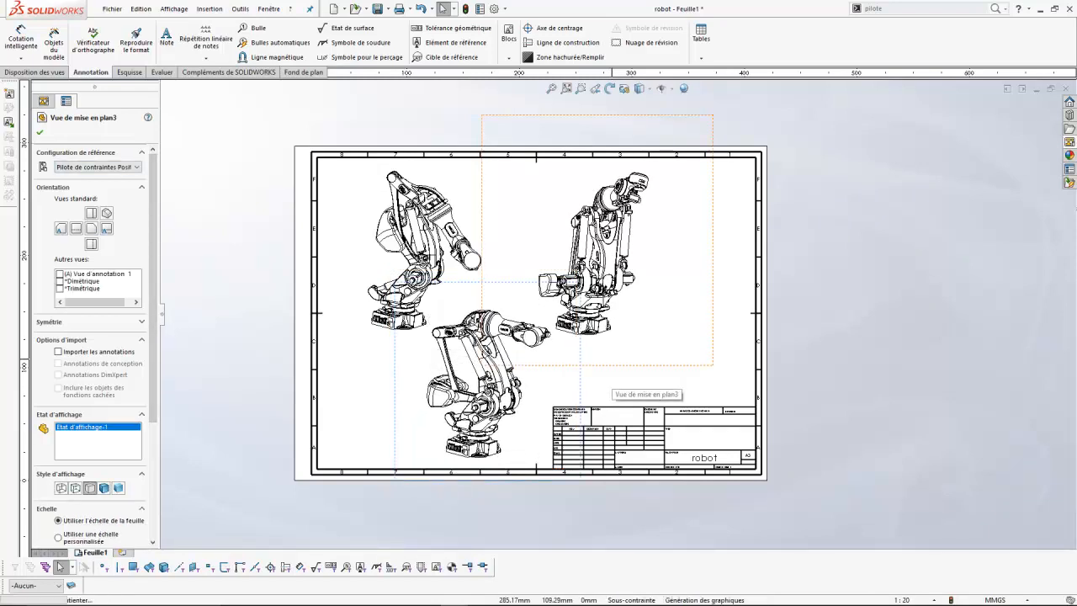
{"action": "key", "text": "ctrl+v"}
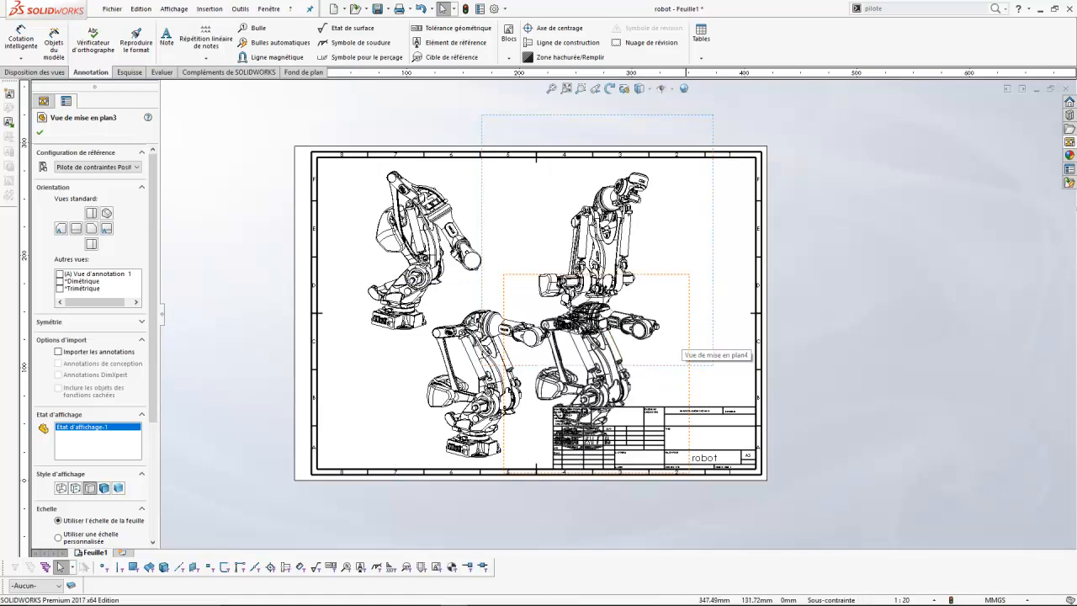
{"action": "left_click_drag", "start_coordinate": [691, 332], "coordinate": [793, 266]}
{"action": "left_click", "coordinate": [97, 167]}
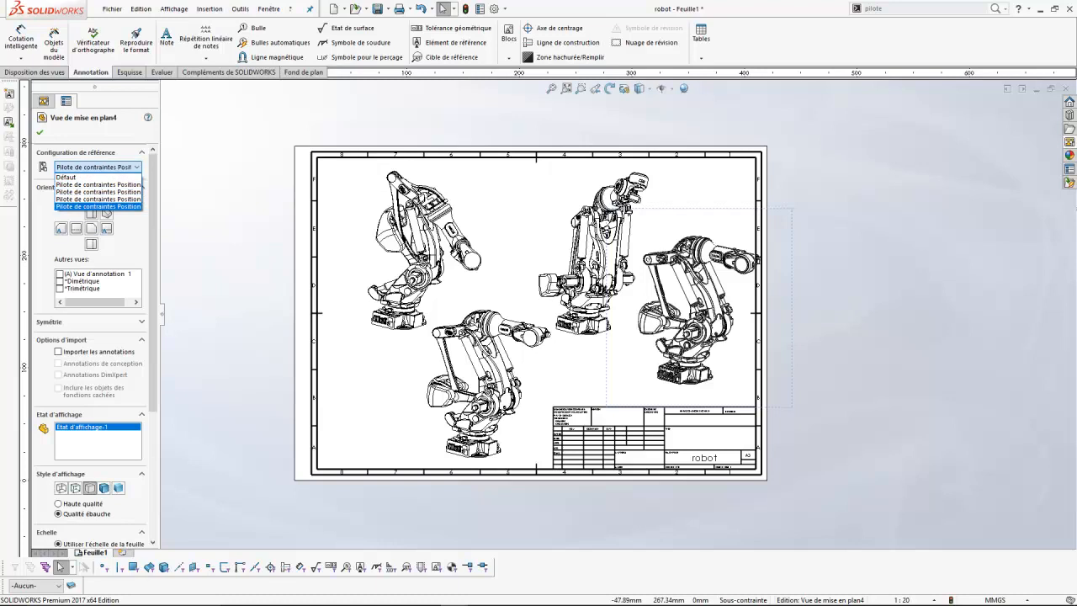
{"action": "left_click", "coordinate": [96, 192]}
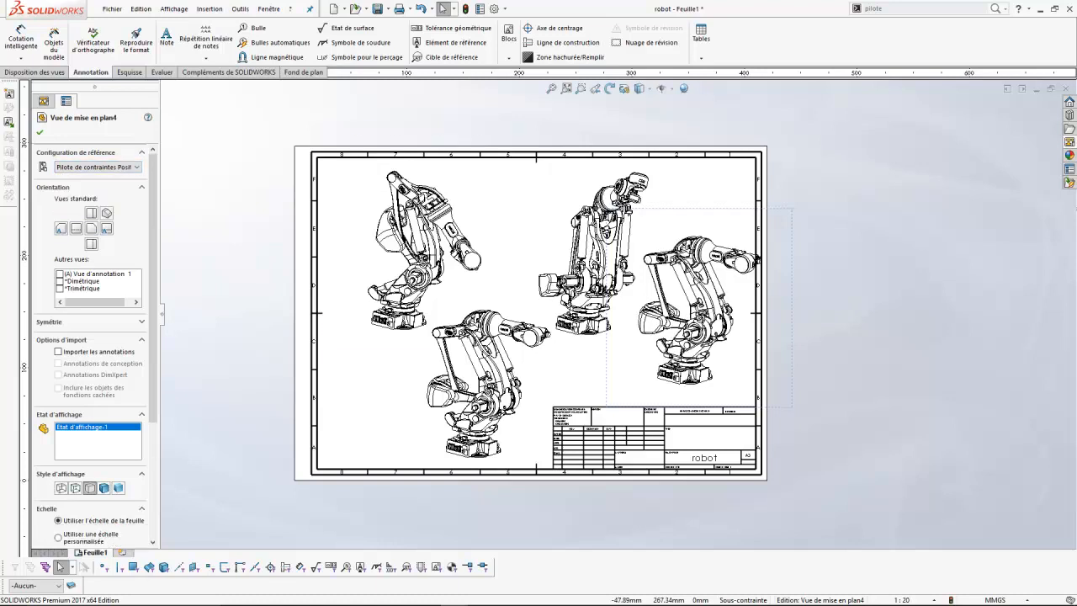
Step: Set the reference configuration of the original robot view, in the sheet's upper-left area, to Position 2
{"action": "left_click", "coordinate": [447, 340]}
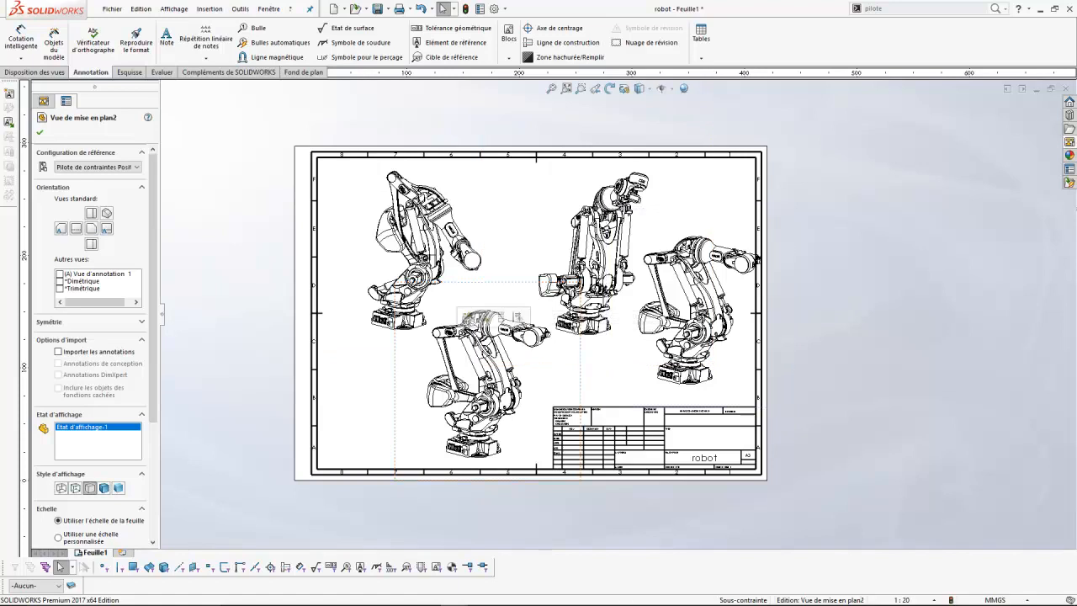
{"action": "left_click", "coordinate": [415, 236]}
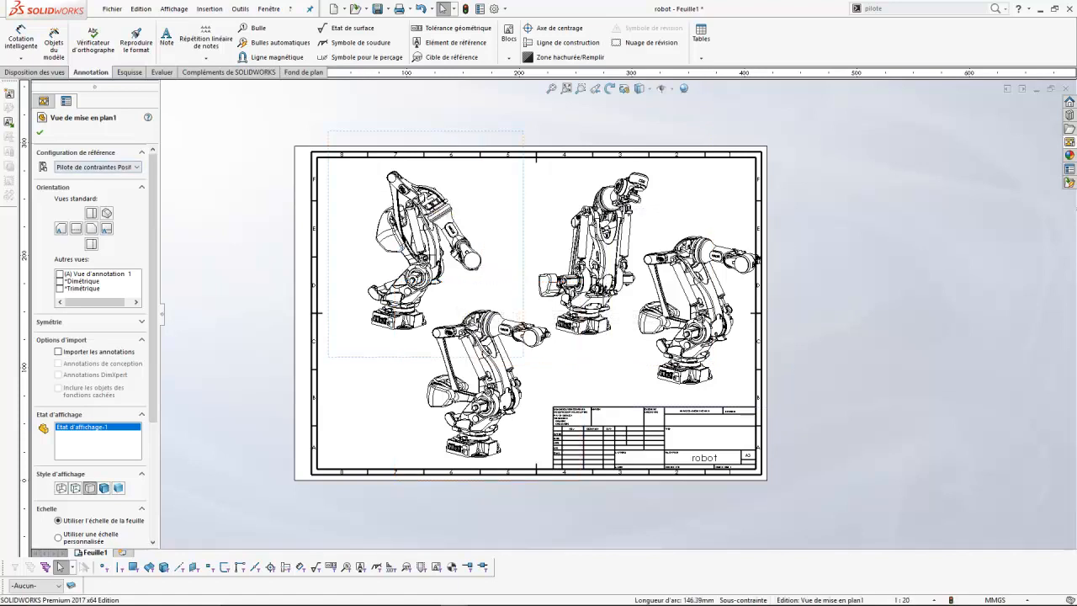
{"action": "left_click", "coordinate": [126, 166]}
{"action": "left_click", "coordinate": [110, 192]}
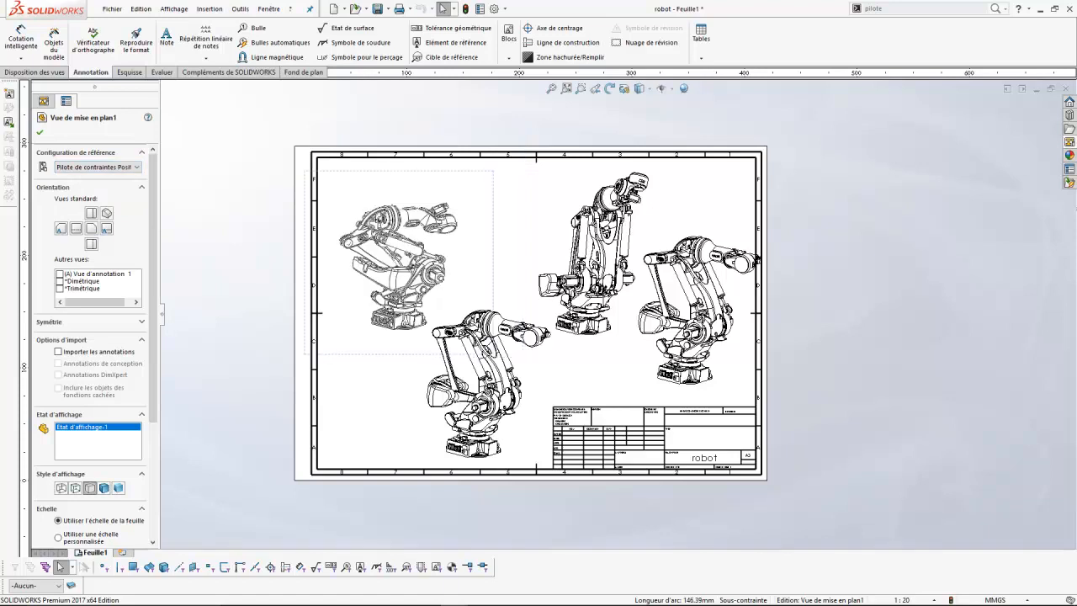
Step: Set the reference configuration of the robot view near the sheet's right edge to Position 3
{"action": "left_click", "coordinate": [599, 257]}
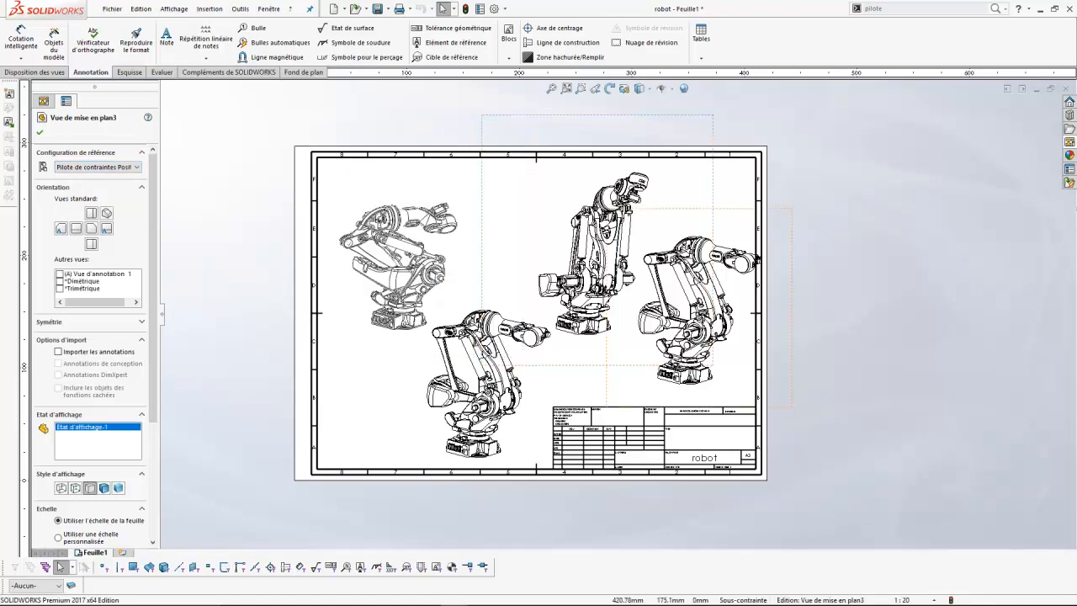
{"action": "left_click", "coordinate": [686, 307]}
{"action": "left_click", "coordinate": [97, 167]}
{"action": "left_click", "coordinate": [96, 200]}
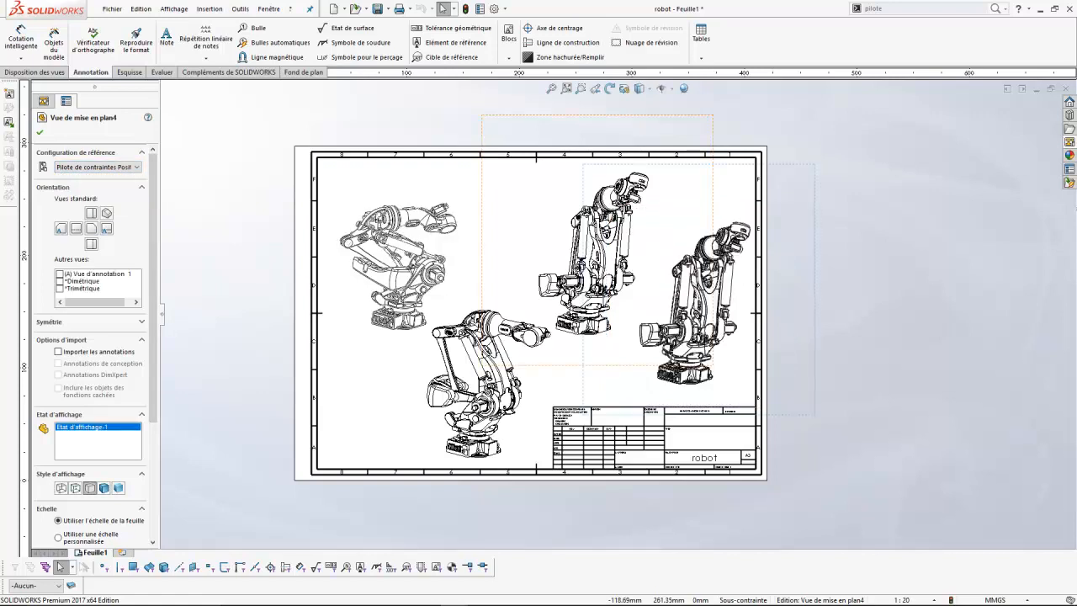
Step: Set the reference configuration of the robot view in the sheet's upper middle to Position 4 and check all four views
{"action": "left_click", "coordinate": [600, 237]}
{"action": "left_click", "coordinate": [97, 166]}
{"action": "left_click", "coordinate": [97, 208]}
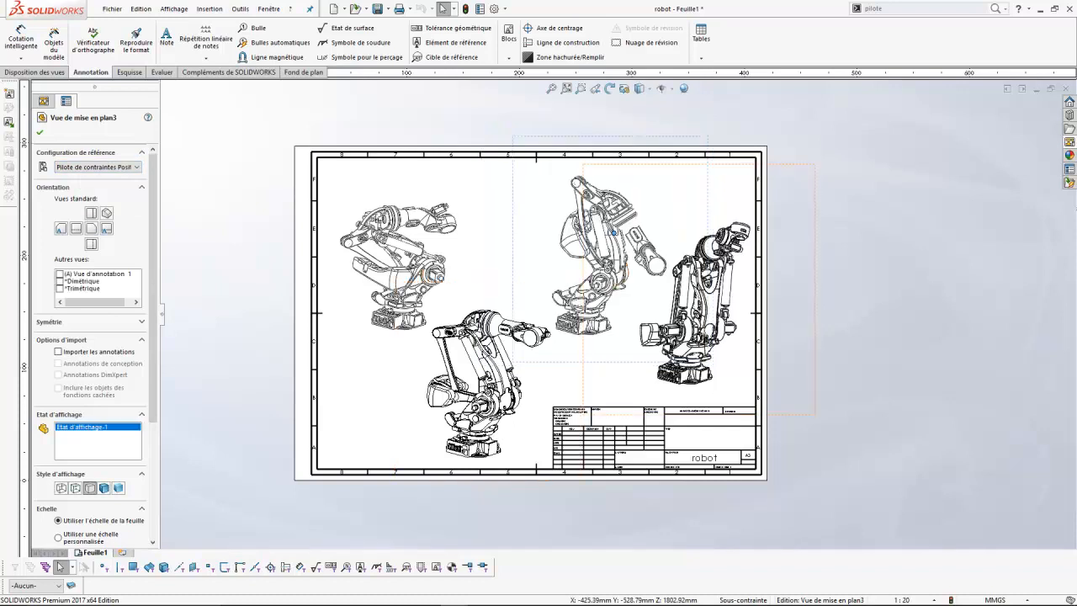
{"action": "key", "text": "Escape"}
{"action": "scroll", "coordinate": [615, 308], "scroll_direction": "up", "scroll_amount": 2}
{"action": "scroll", "coordinate": [504, 295], "scroll_direction": "down", "scroll_amount": 3}
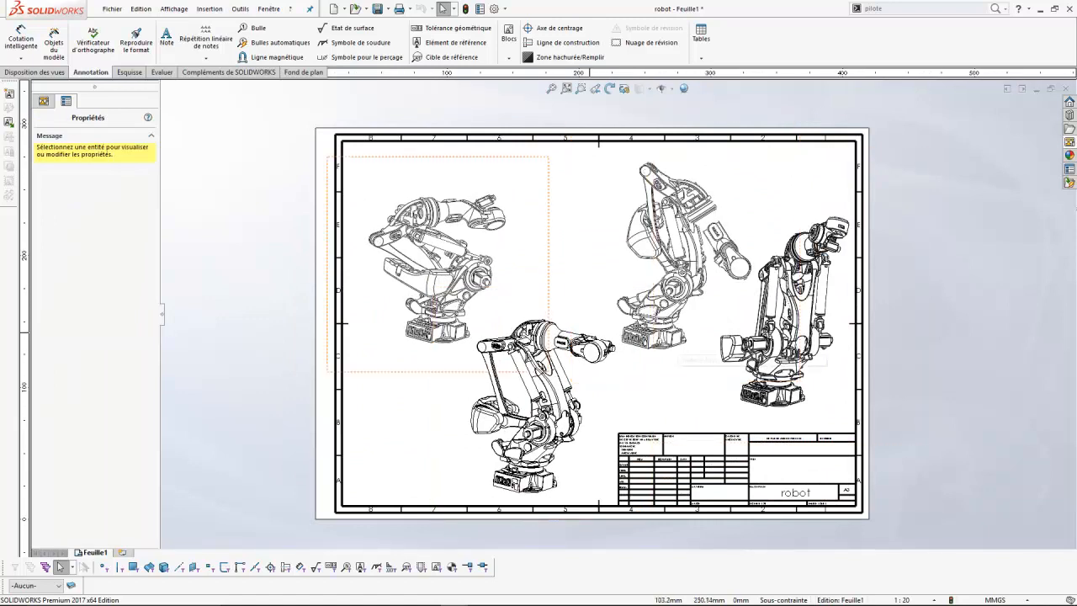
{"action": "left_click", "coordinate": [903, 195]}
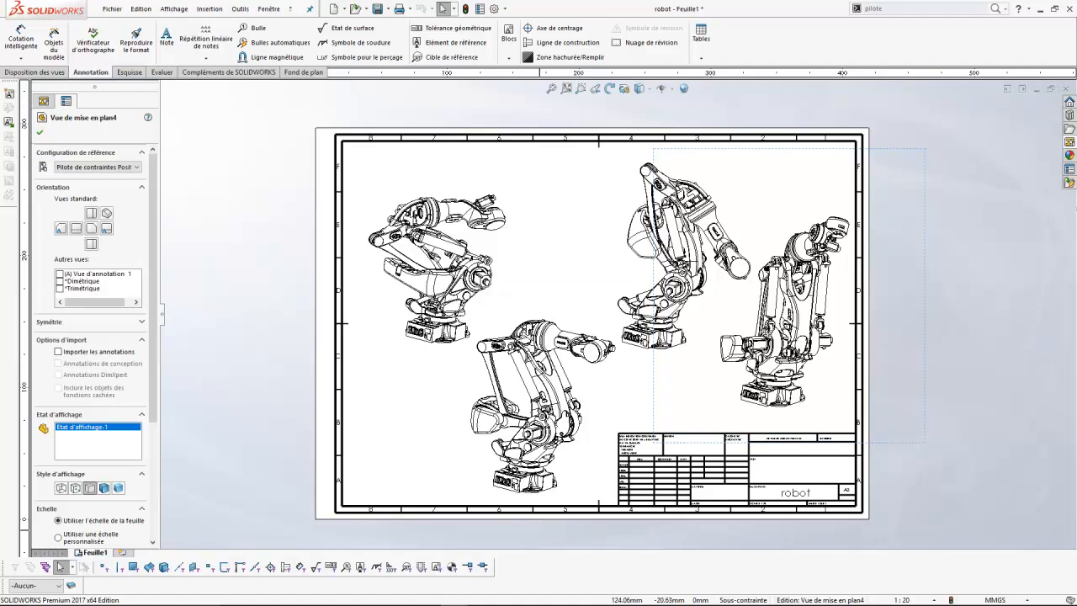
Step: Switch to the presentation slideshow and advance from the configuration conversion slide to the Questions slide
{"action": "key", "text": "alt+Tab"}
{"action": "key", "text": "alt+Tab"}
{"action": "key", "text": "alt+Tab"}
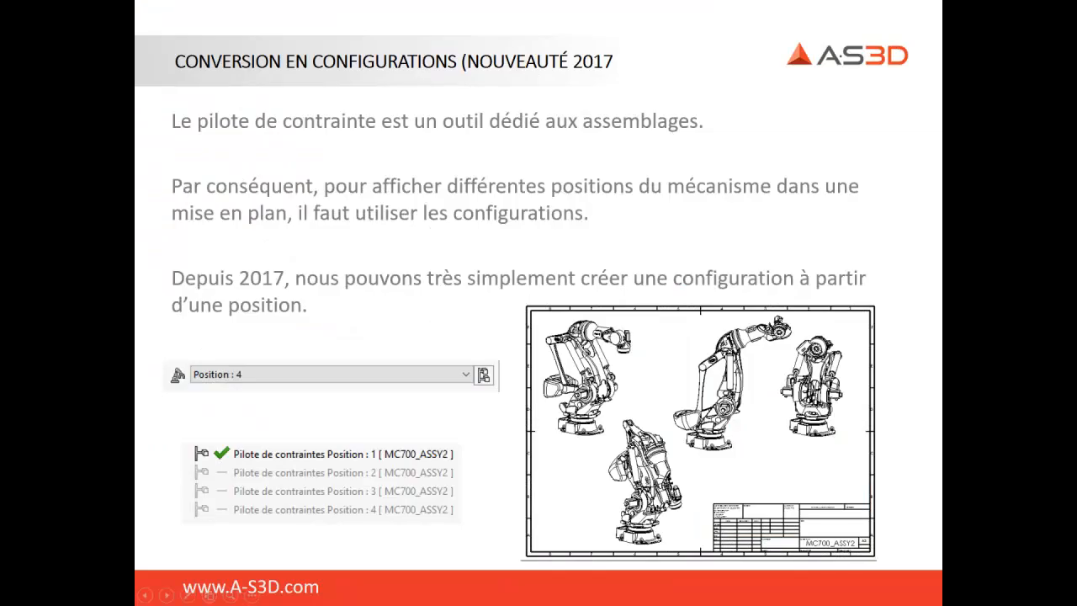
{"action": "key", "text": "Right"}
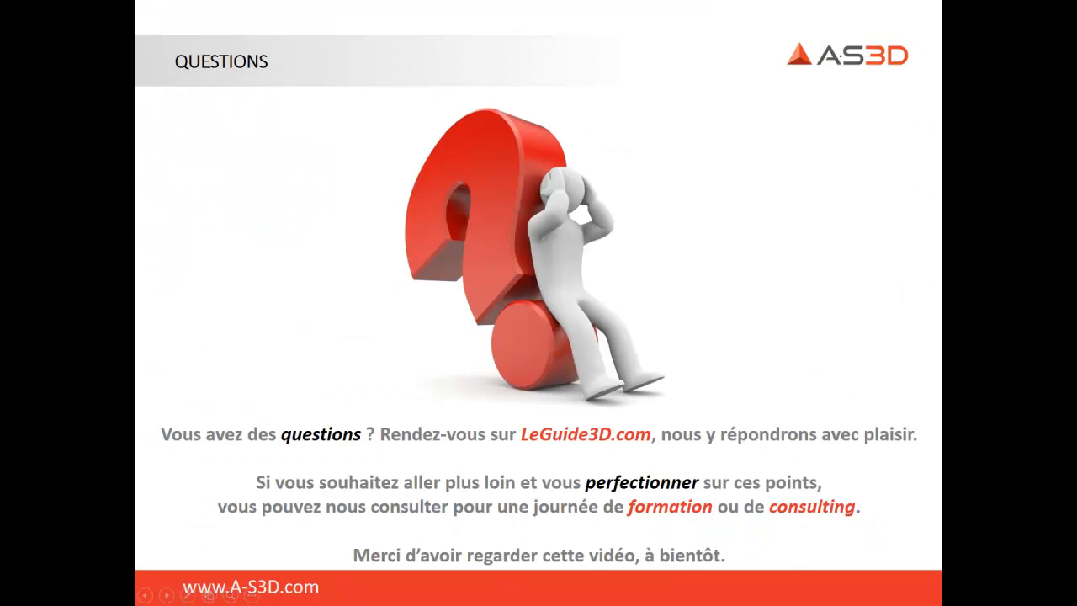